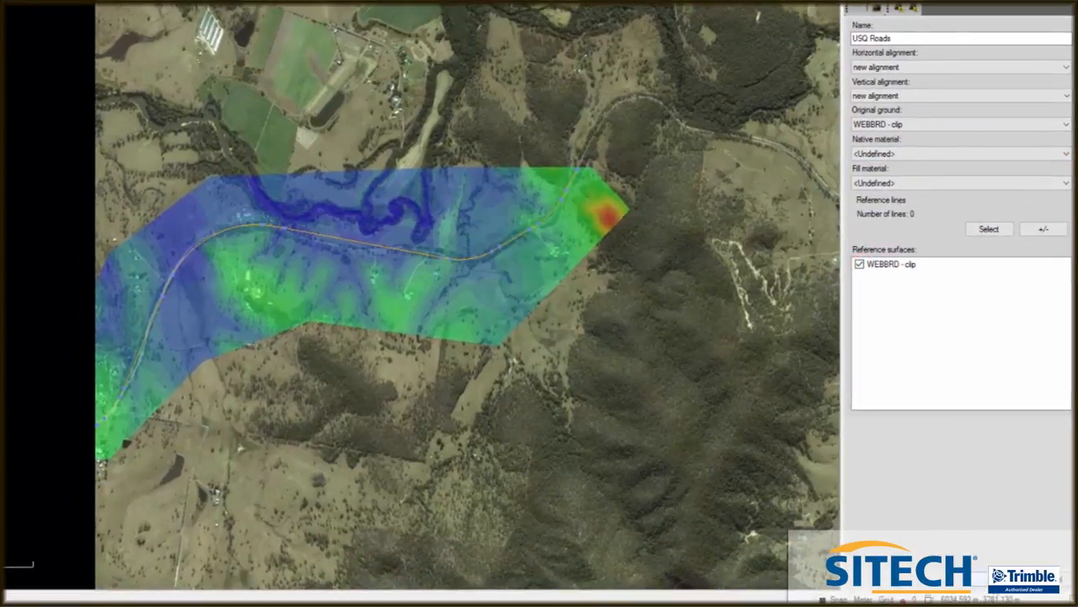
- Create the USQ Roads corridor and insert its first template at station 0+000.00
left_click(999, 580)
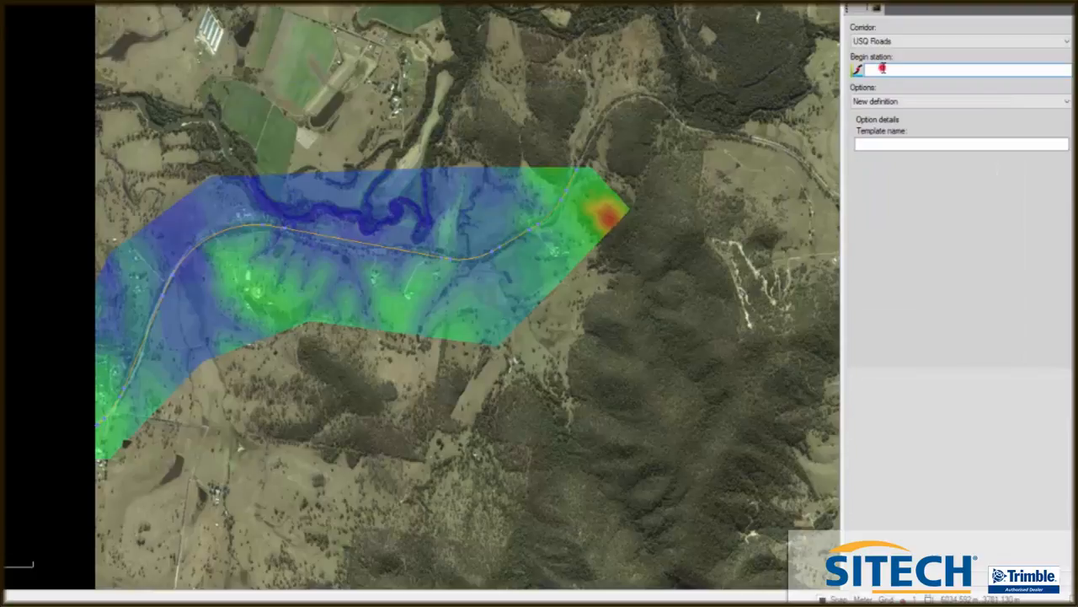
left_click(879, 143)
left_click(898, 144)
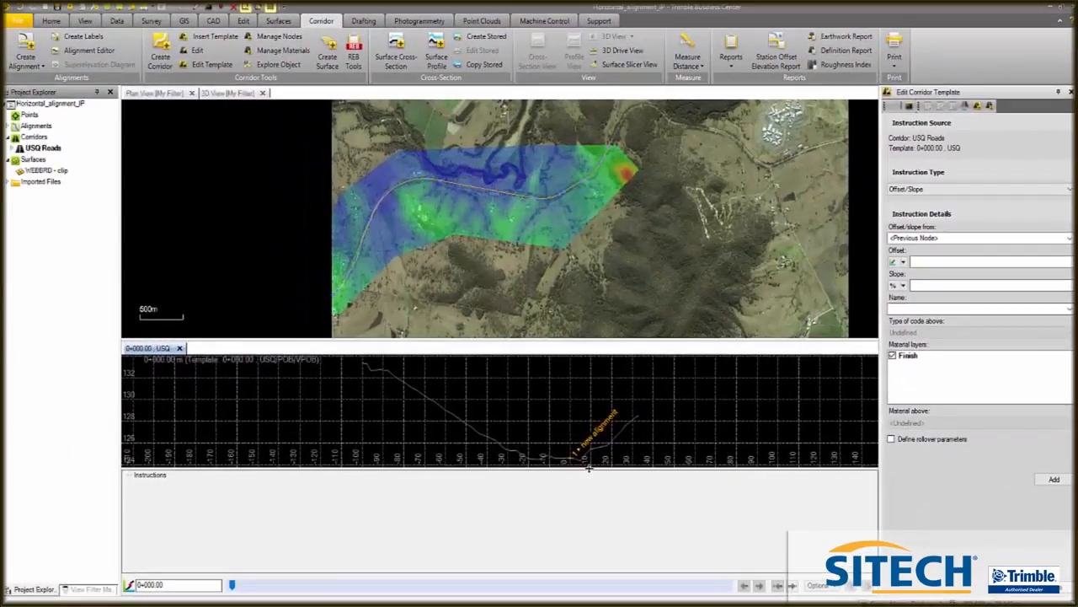
- Start an Offset/Slope template instruction measured from the new alignment node
left_click_drag(497, 436, 508, 477)
left_click_drag(598, 507, 598, 504)
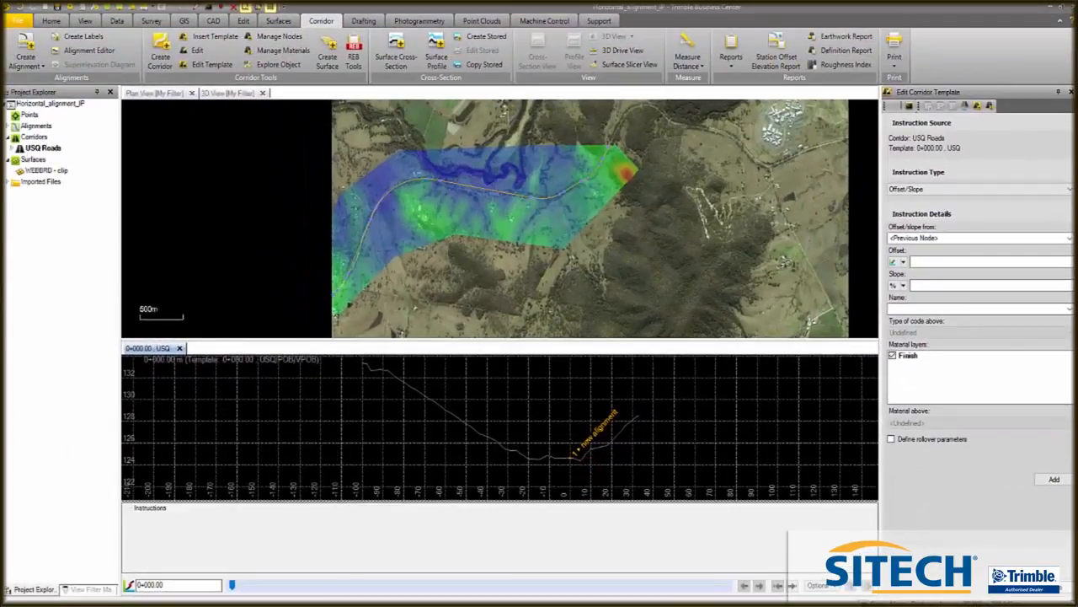
left_click_drag(633, 338, 637, 278)
left_click_drag(665, 482, 668, 442)
scroll(577, 385, "up", 4)
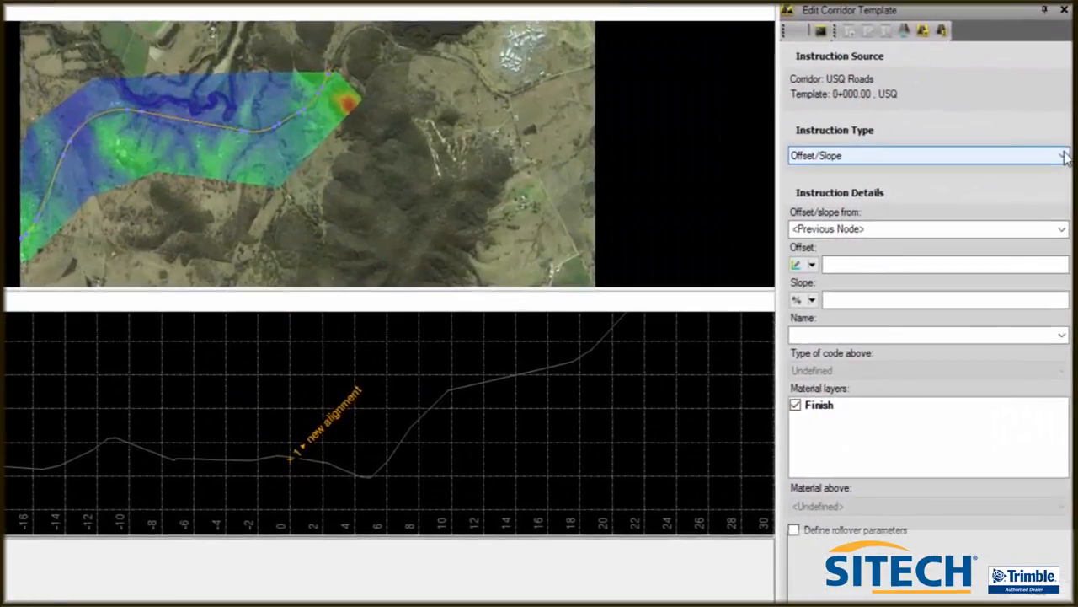
left_click(1071, 189)
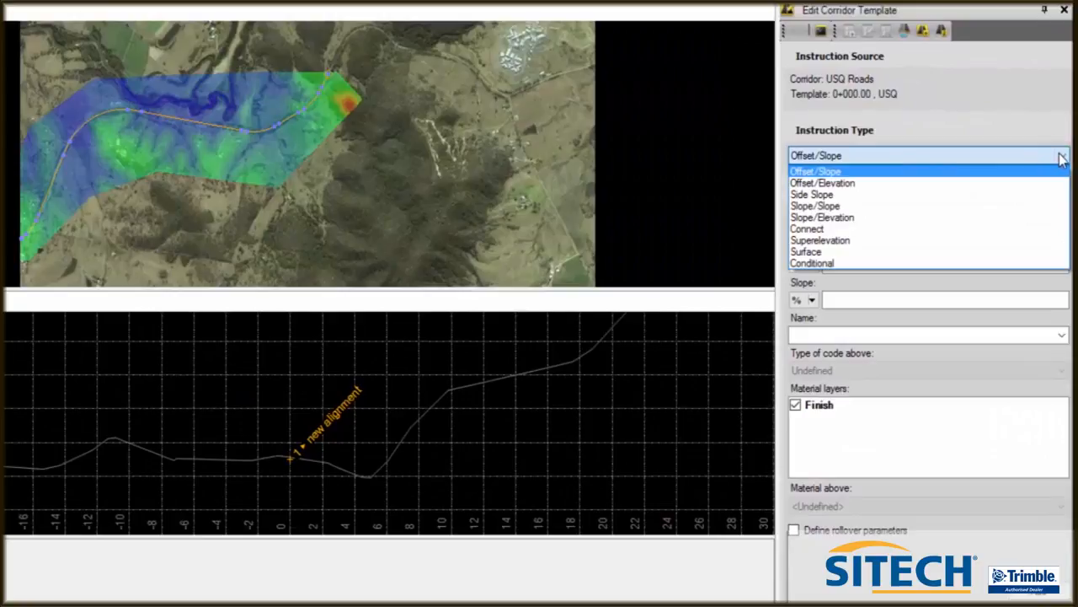
left_click(1062, 155)
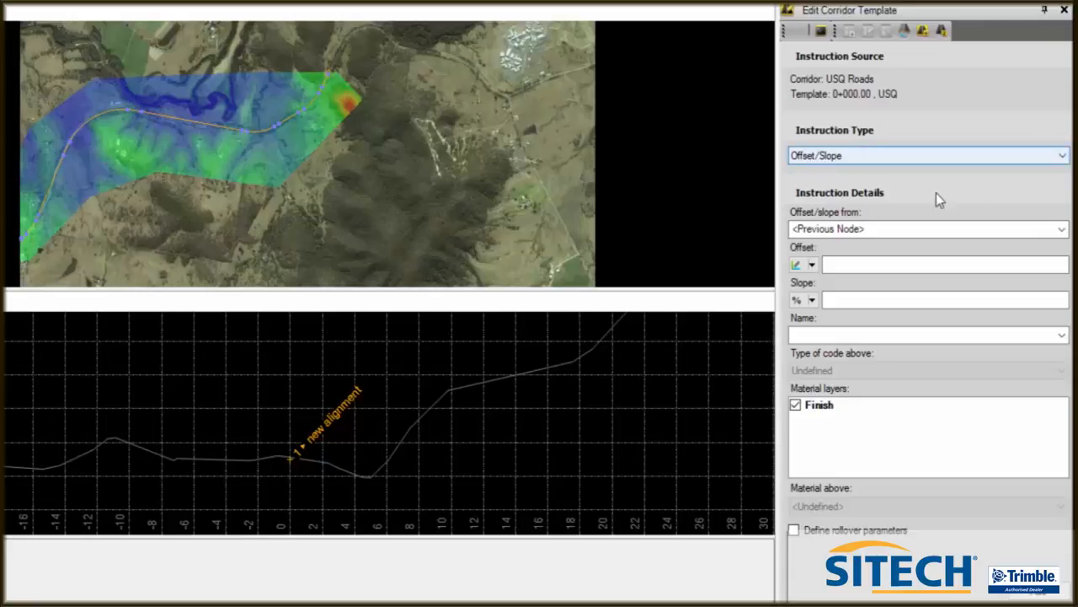
left_click(1062, 233)
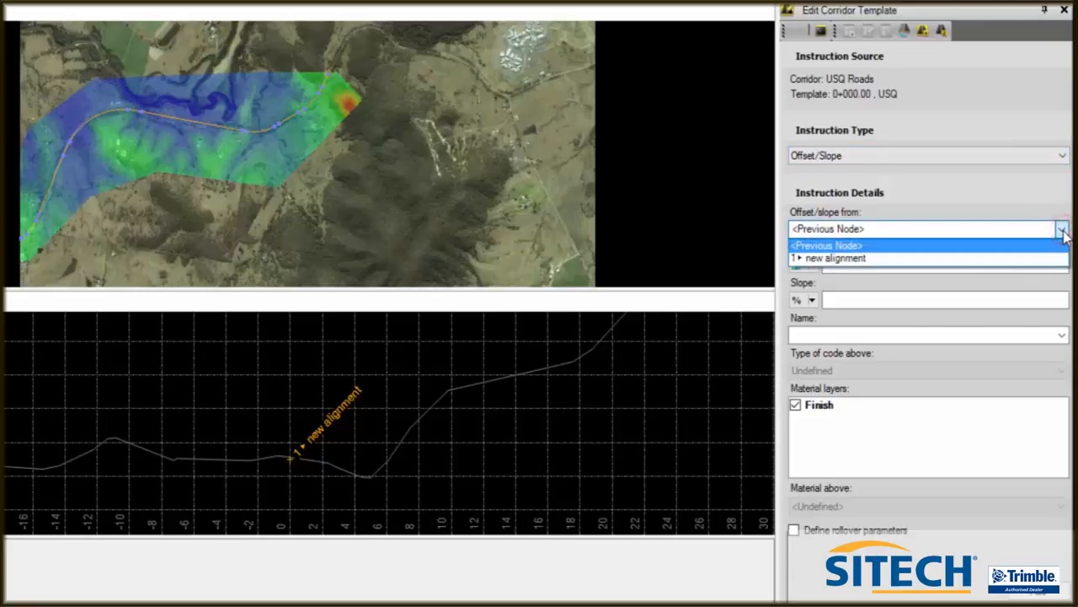
left_click(868, 260)
left_click(845, 263)
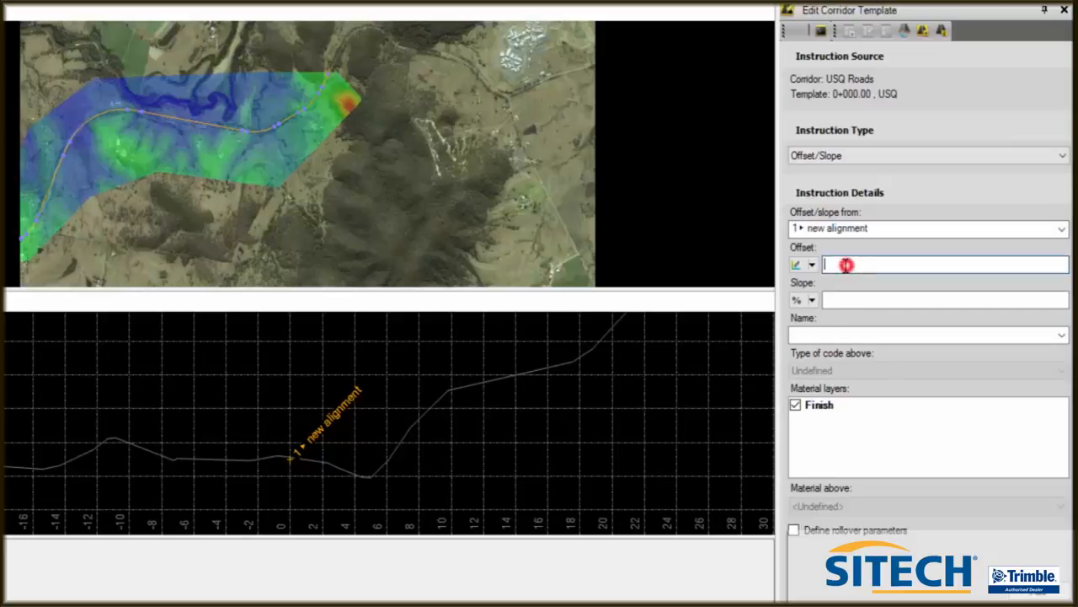
- Set the instruction's offset to 4, slope to -3.00% and name to ES R, and add it
type("4")
left_click(847, 301)
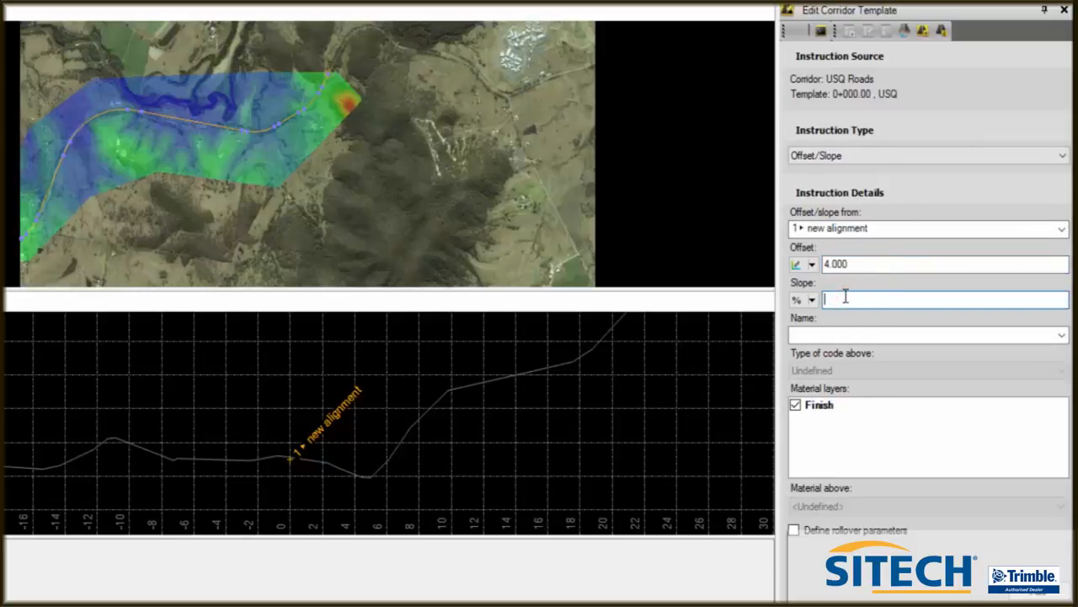
type("3")
left_click(828, 331)
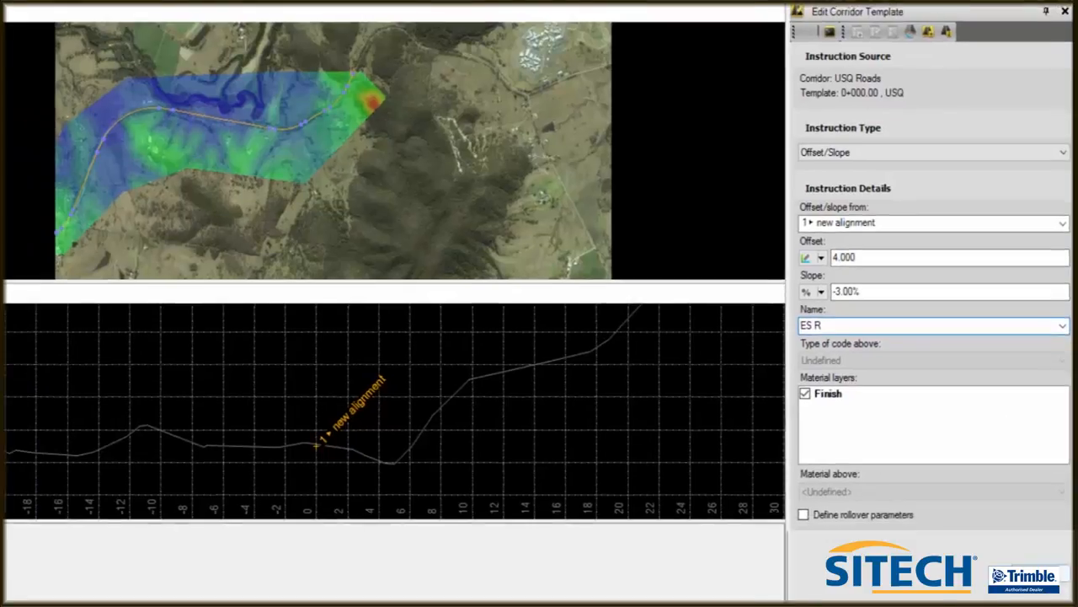
left_click(1040, 593)
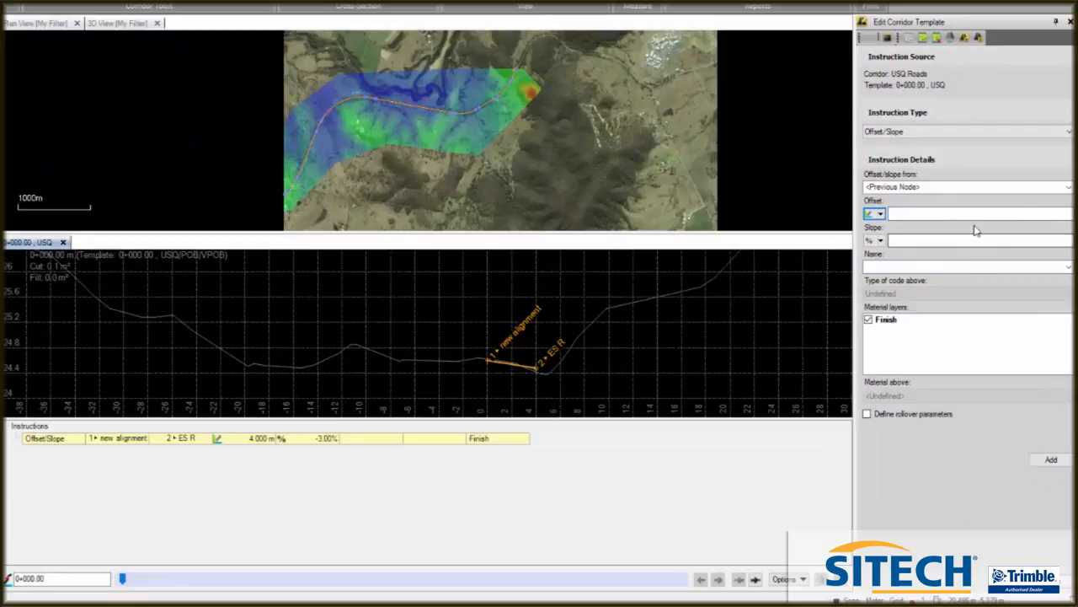
- Add an Offset/Slope instruction from the new alignment node with offset -4, slope -3% and name ES L
left_click(1011, 186)
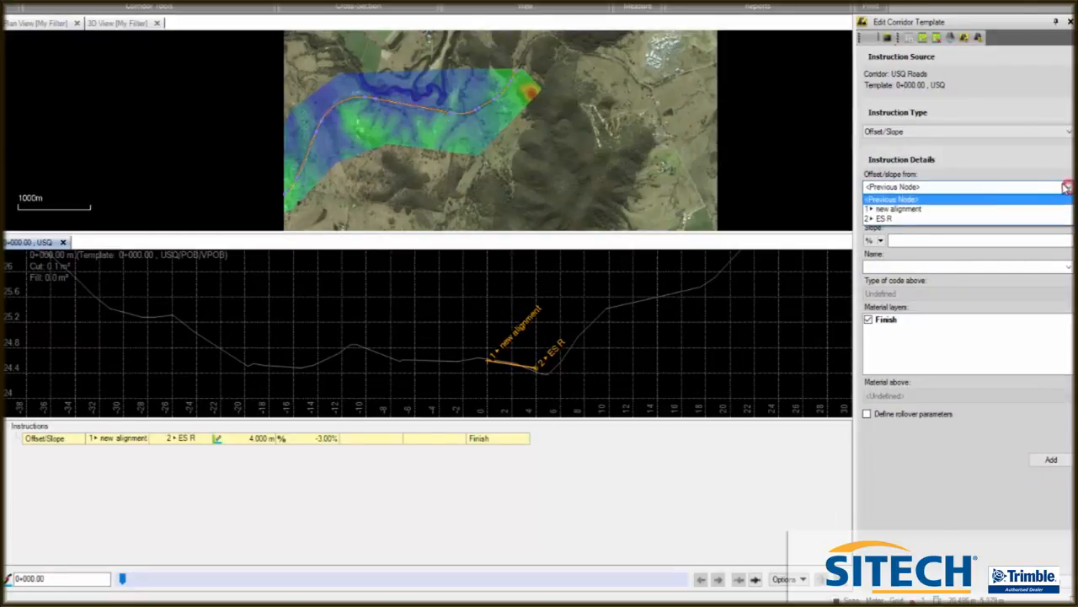
left_click(912, 207)
left_click(902, 211)
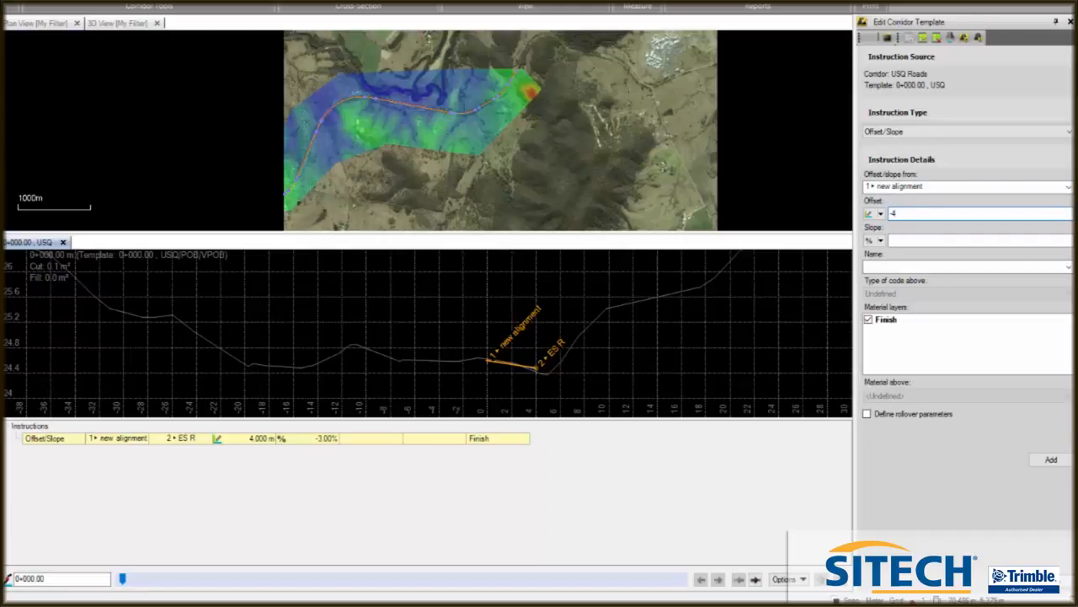
left_click(897, 241)
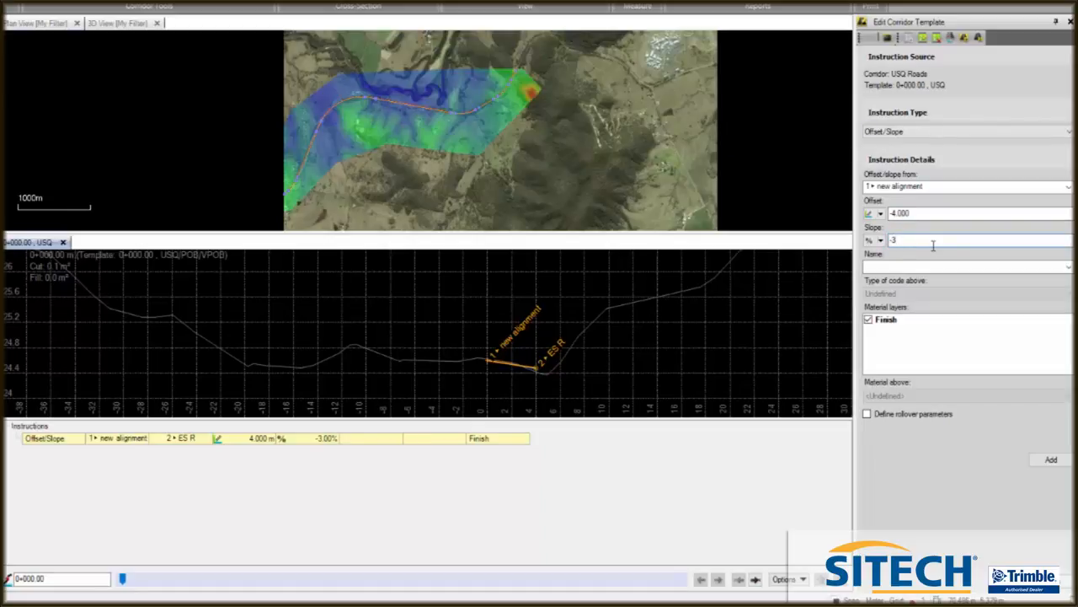
left_click(917, 266)
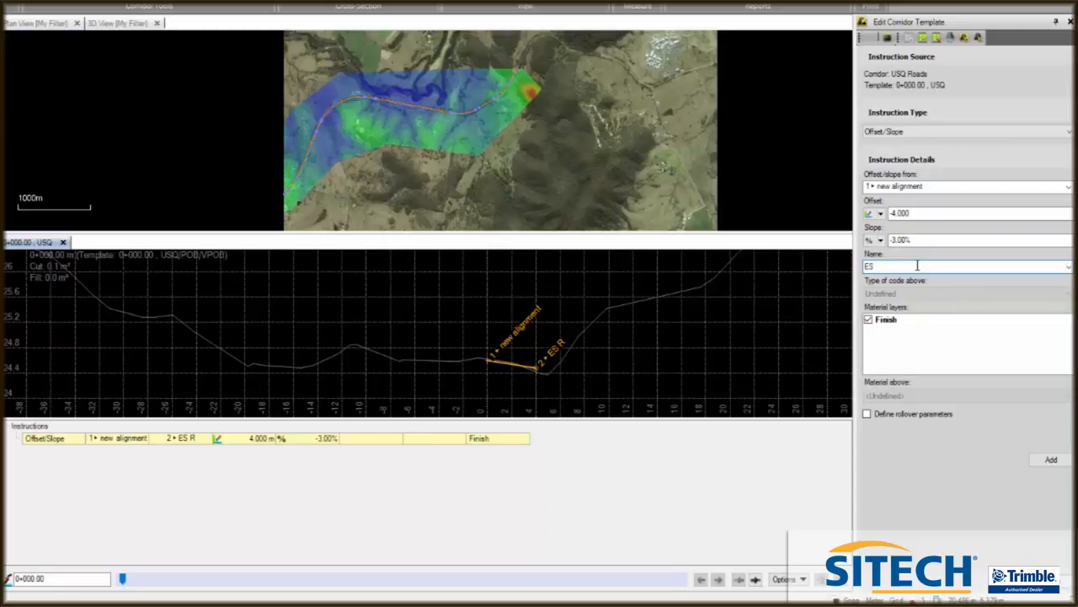
left_click(1053, 460)
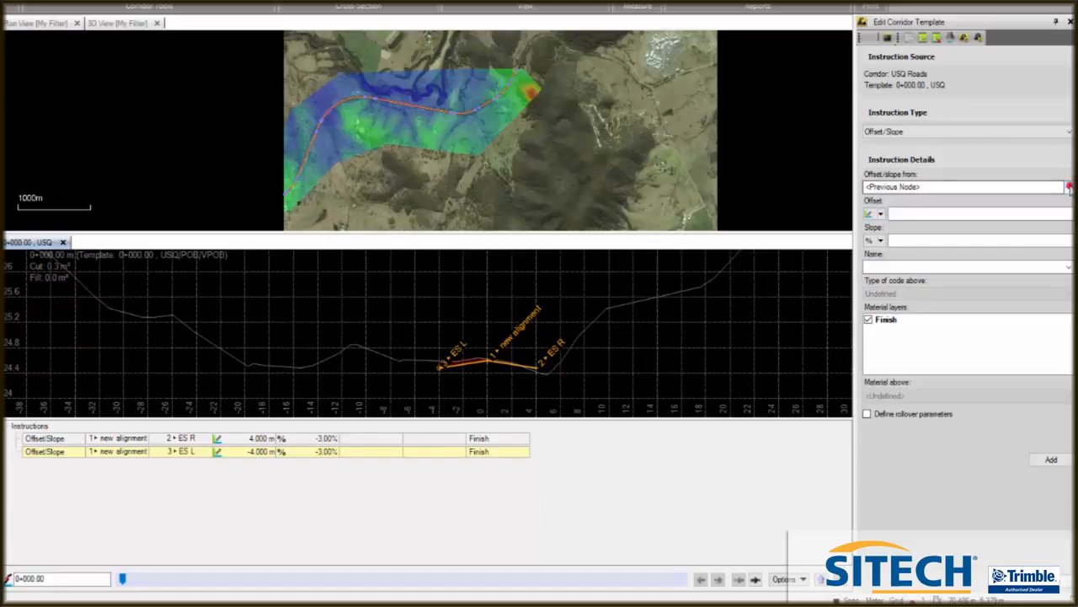
- Add an Offset/Slope instruction from the ES R node with offset 2, slope -3% and name EF R
left_click(918, 187)
left_click(908, 221)
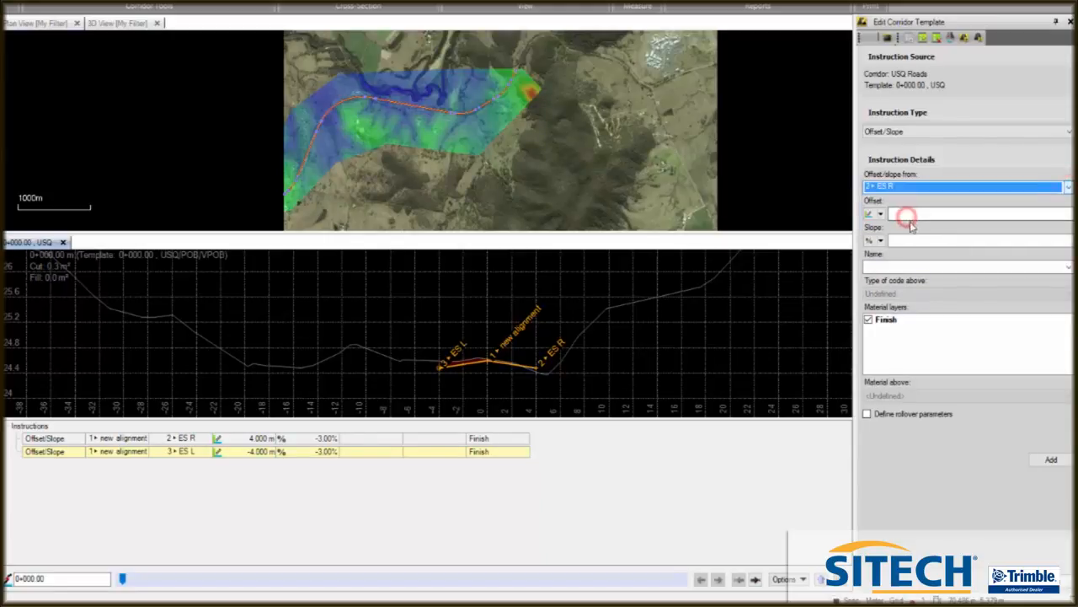
left_click(904, 215)
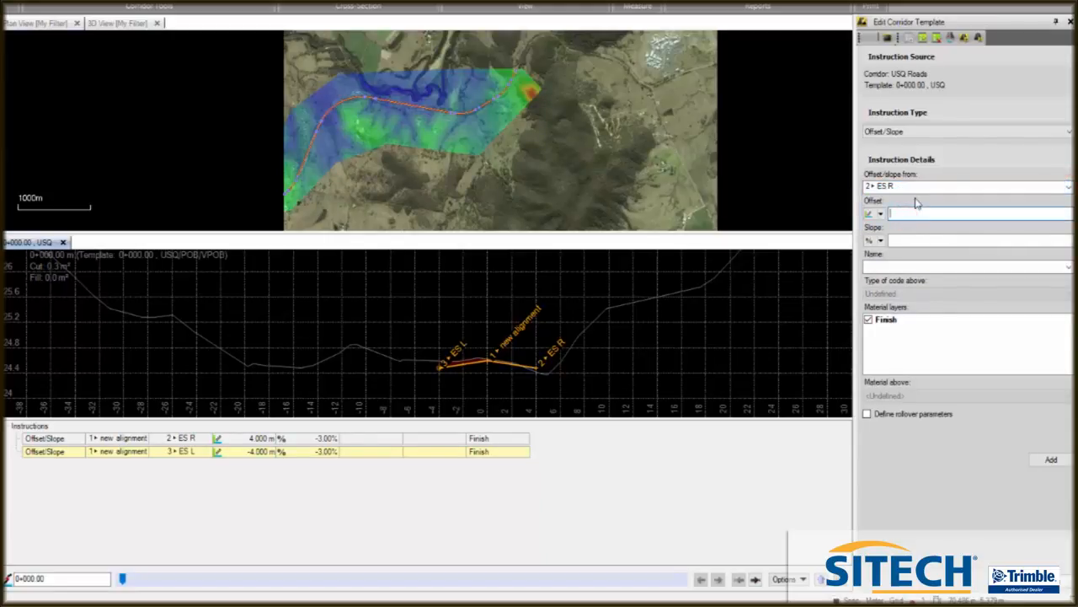
left_click(907, 240)
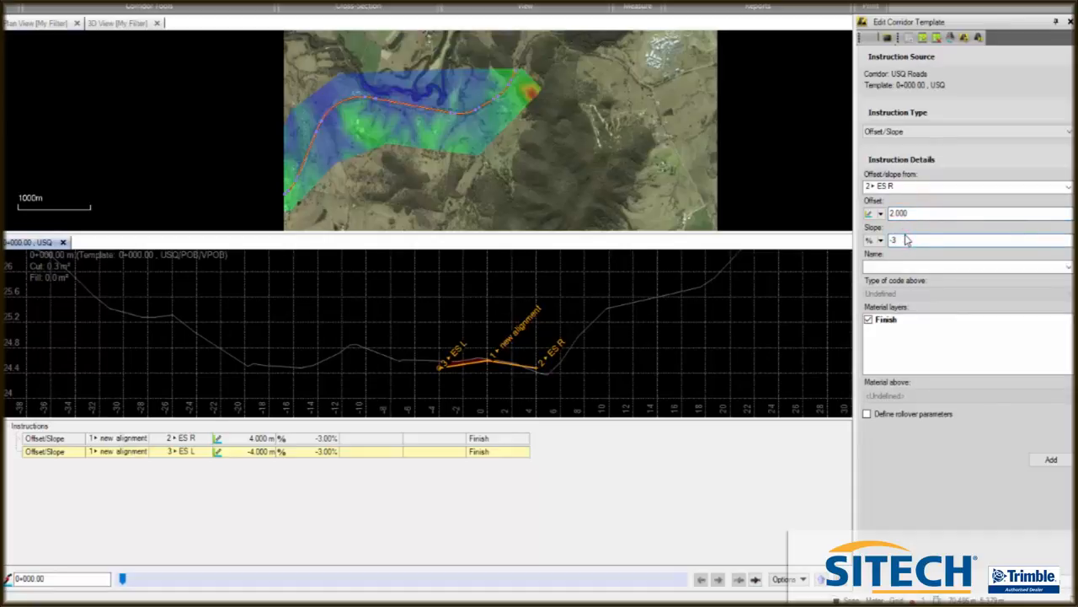
left_click(874, 266)
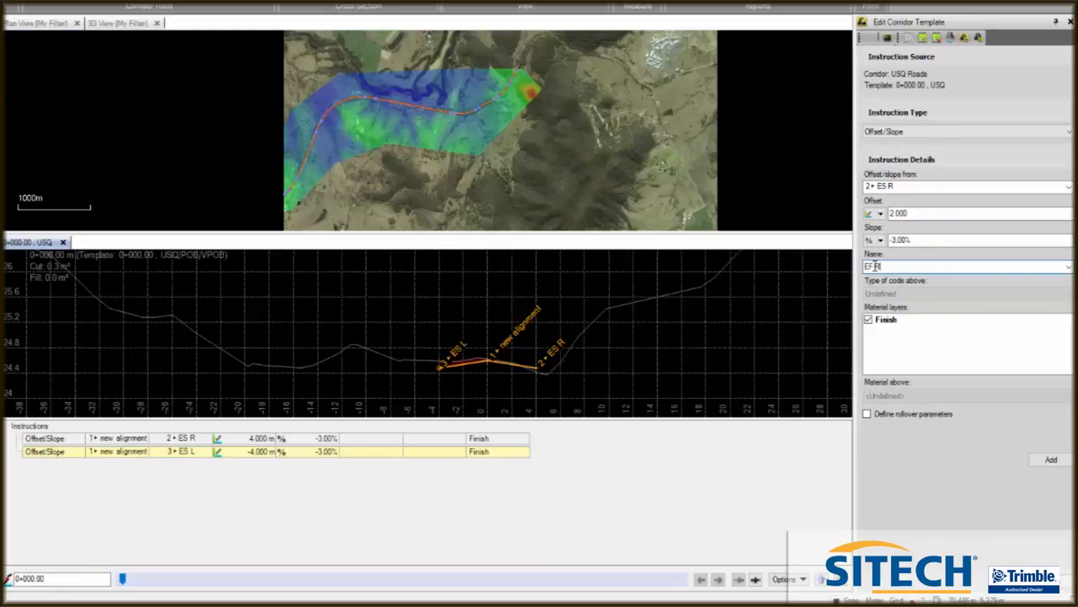
left_click(1050, 459)
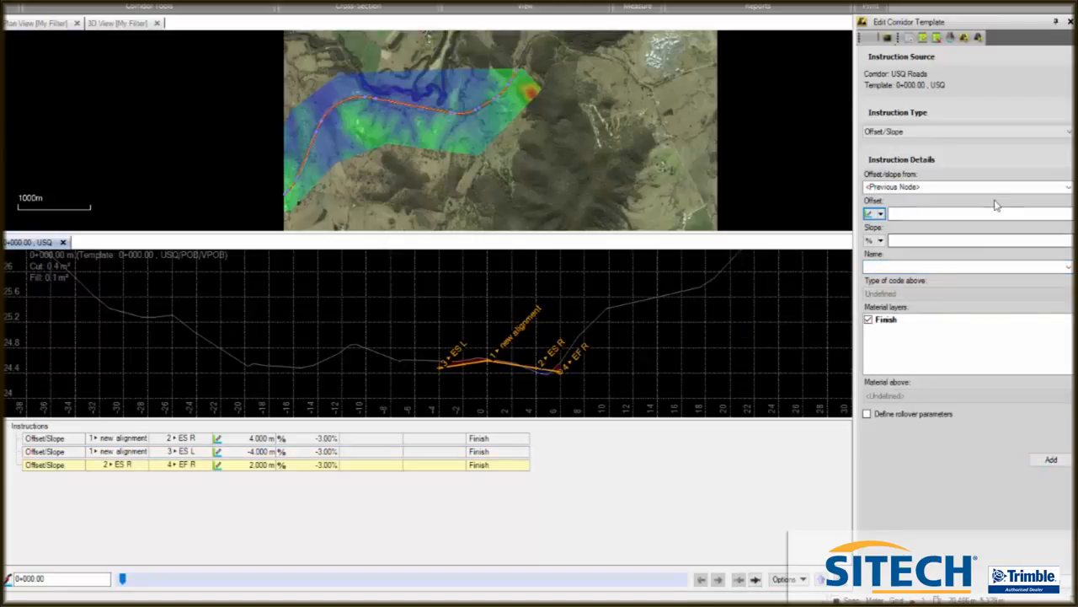
- Add an Offset/Slope instruction from the ES L node with offset 2, slope -3% and name EF L
left_click(1067, 186)
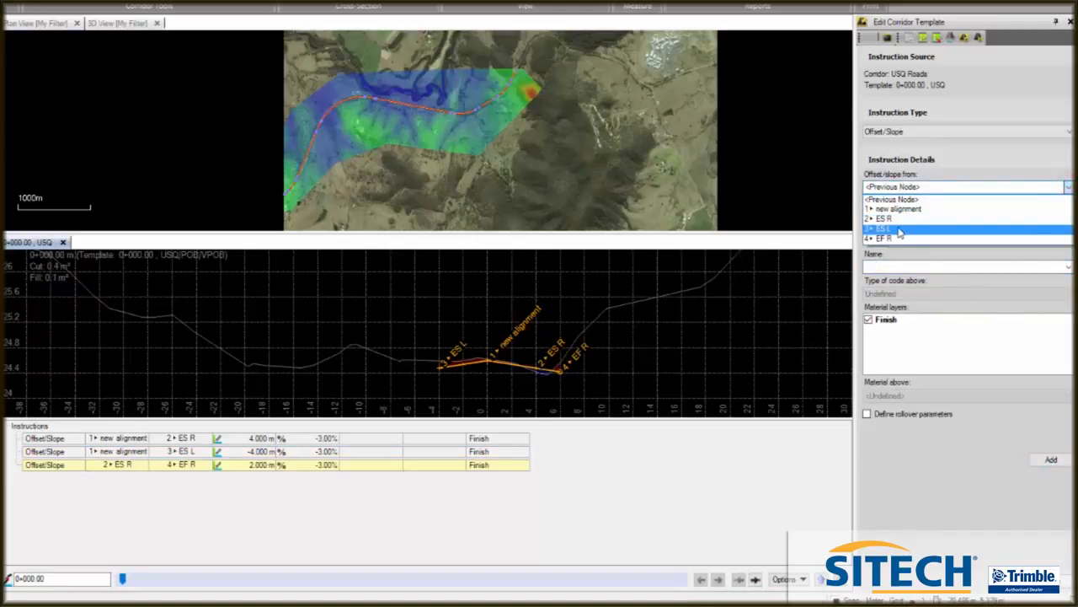
left_click(899, 230)
left_click(912, 212)
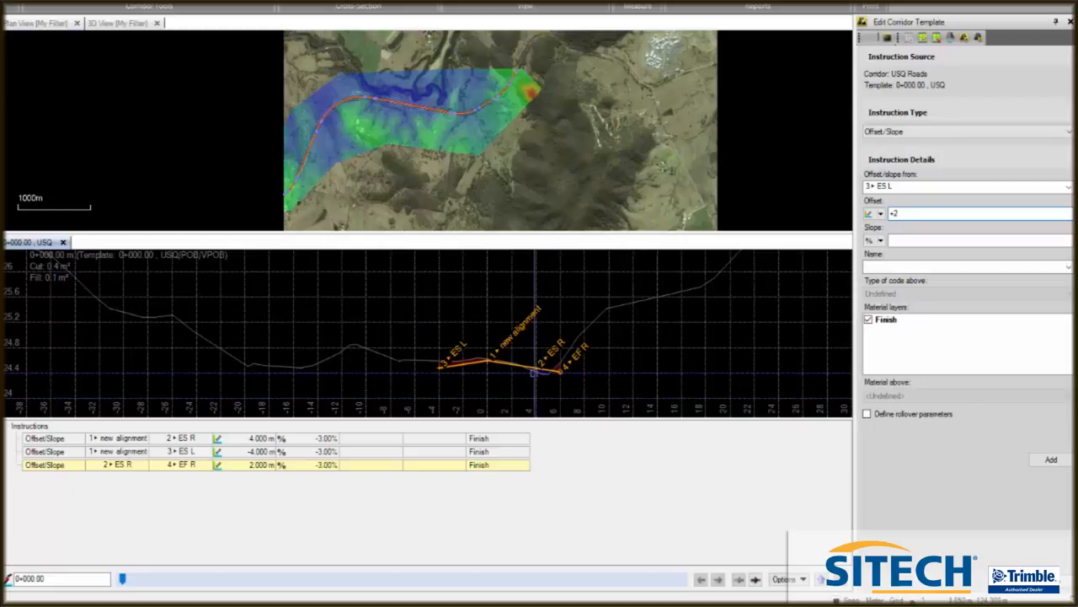
type("2")
left_click(899, 239)
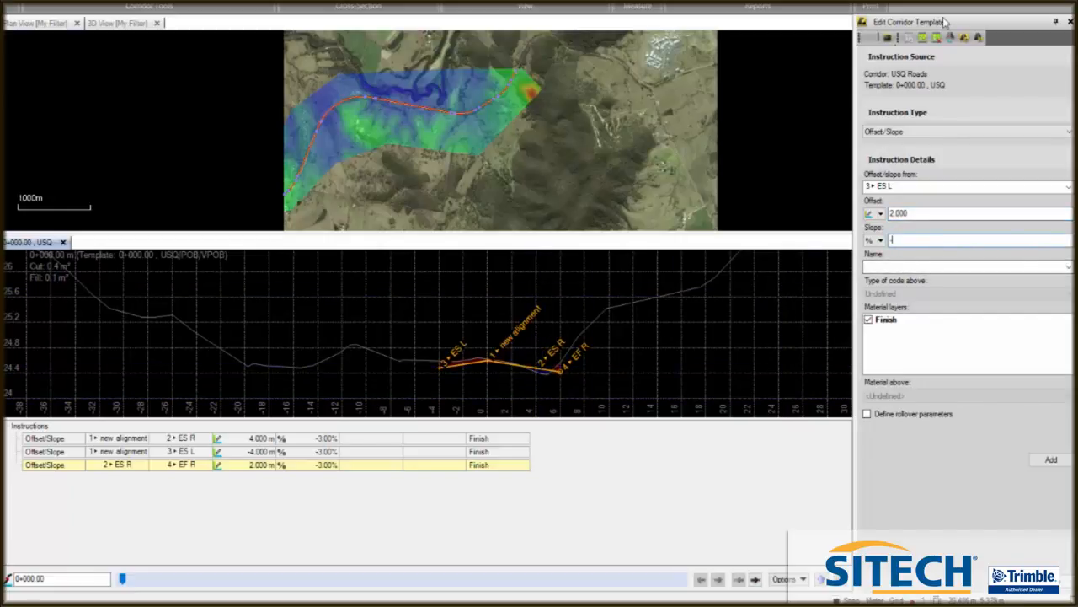
type("-3")
left_click(880, 265)
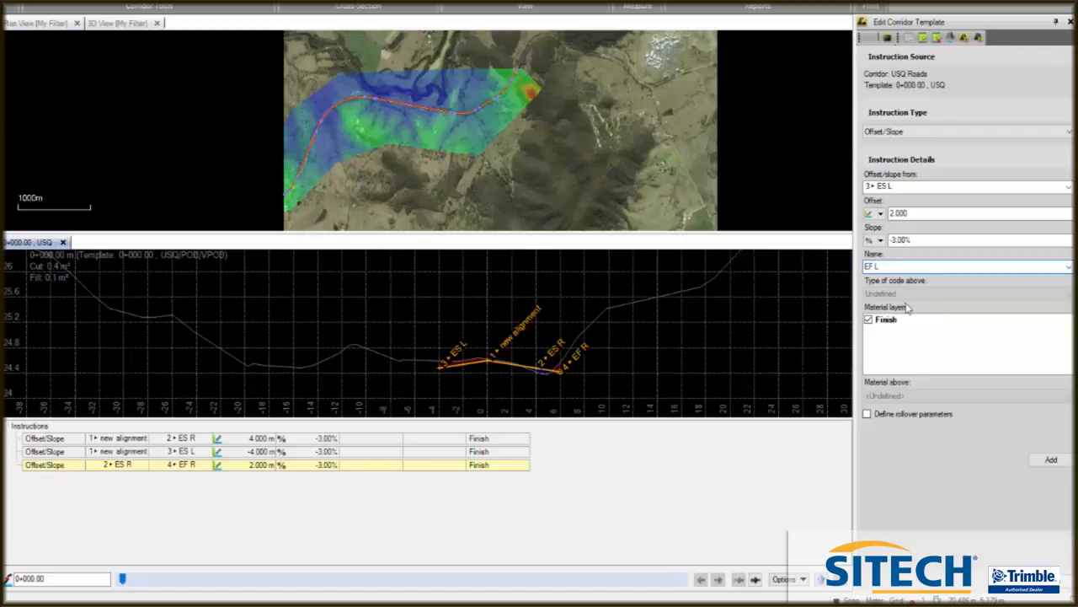
left_click(1051, 461)
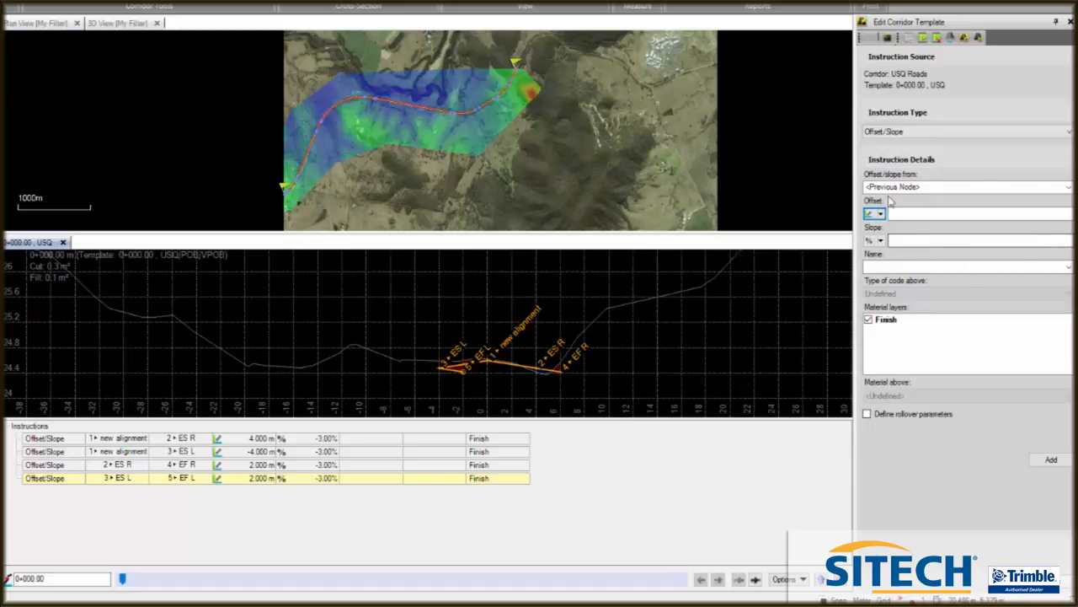
- Edit the EF L instruction, set its offset to -2.000 and save it
left_click(924, 38)
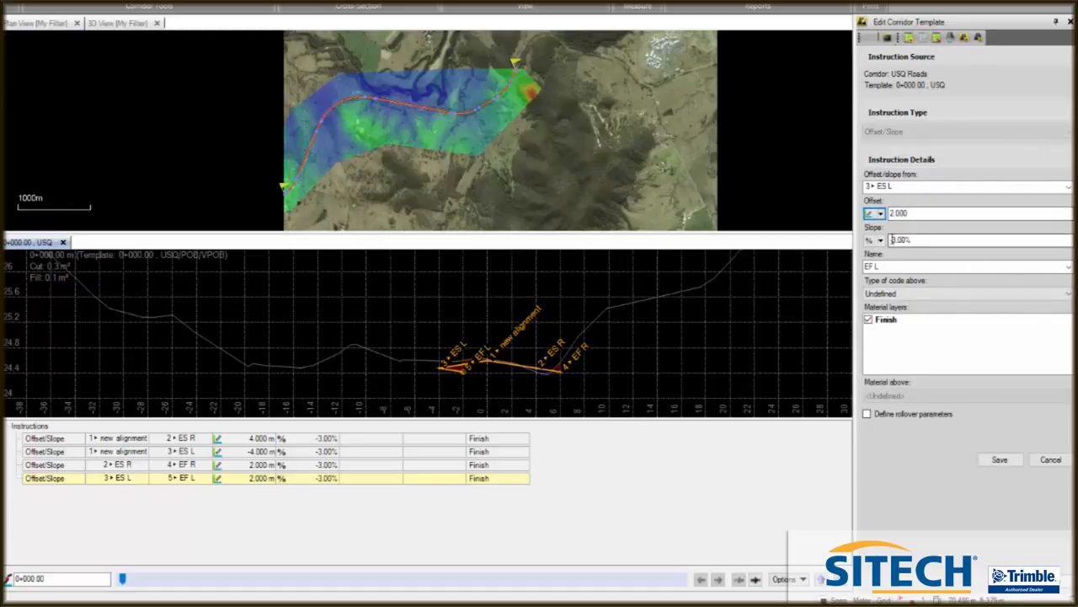
left_click(891, 214)
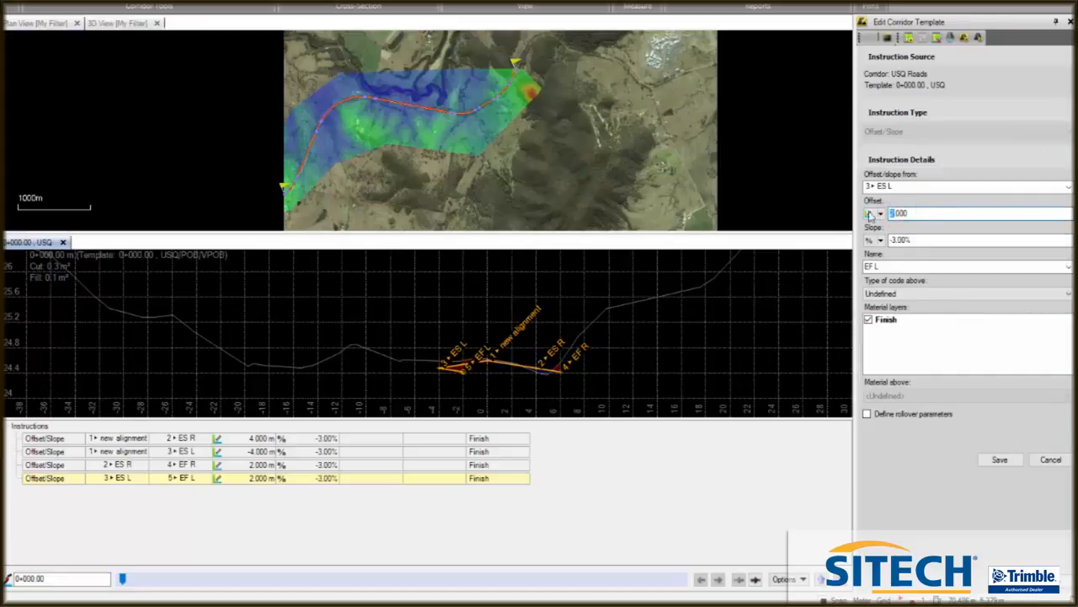
left_click(891, 214)
type("-")
left_click(999, 461)
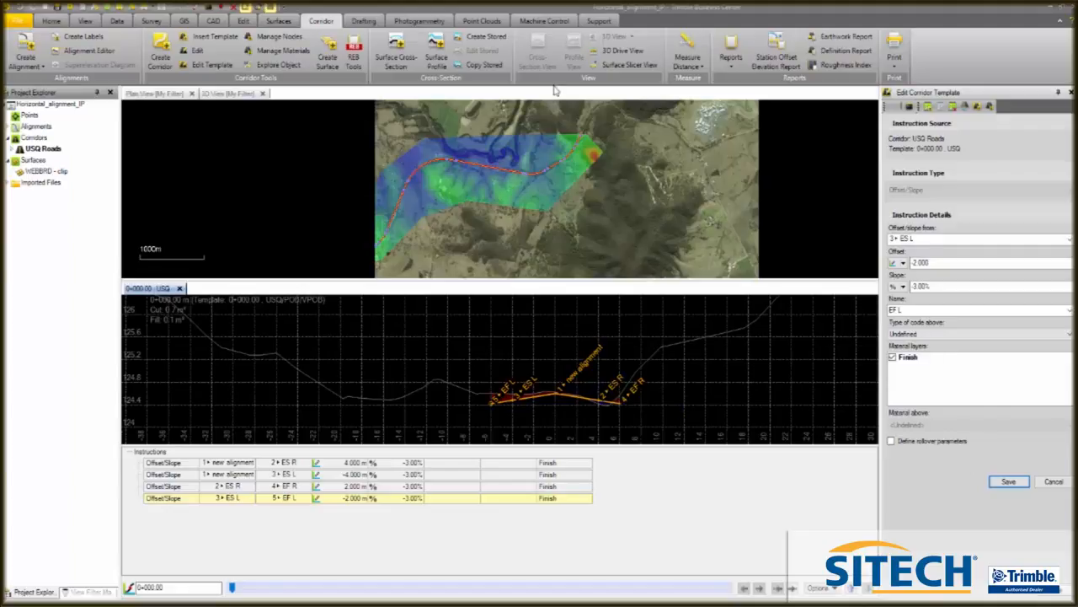
- Create a Superelevation instruction from the new alignment node and add nodes ES R and ES L to its superelevation nodes
scroll(573, 165, "up", 12)
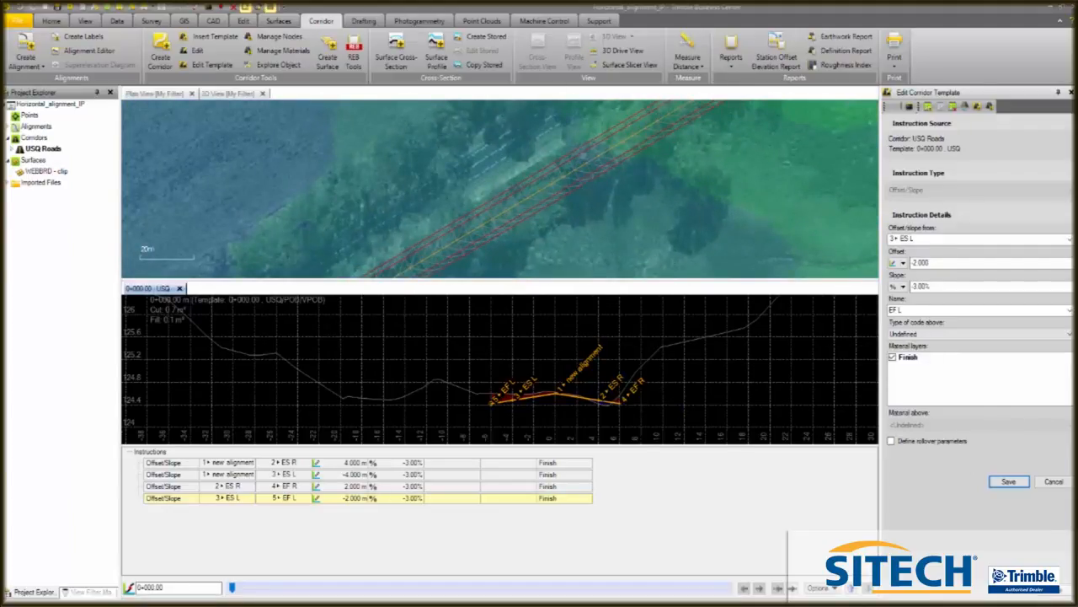
scroll(578, 167, "down", 10)
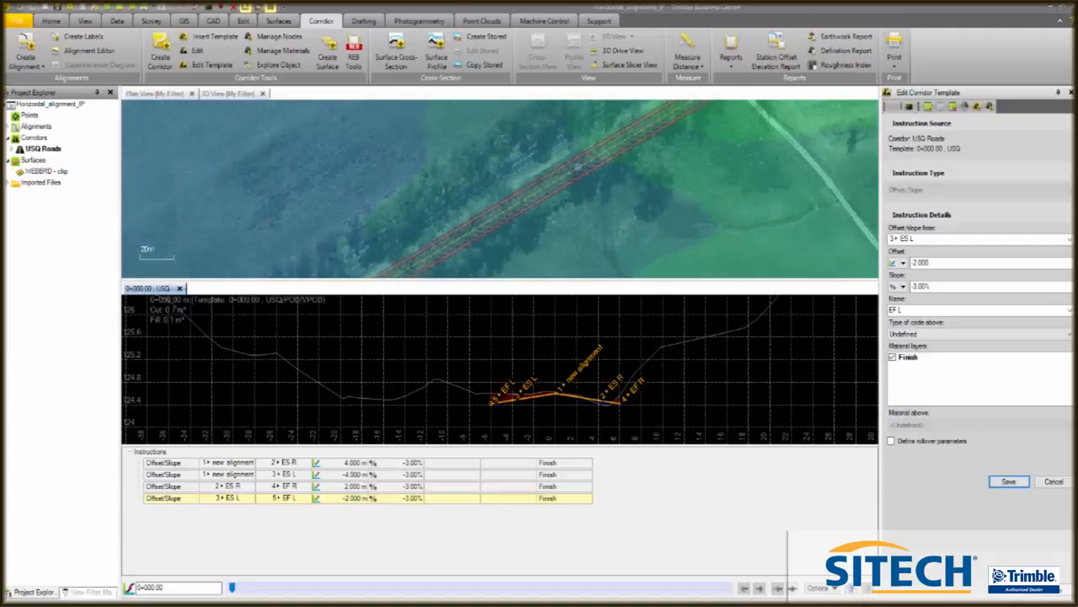
scroll(583, 159, "down", 1)
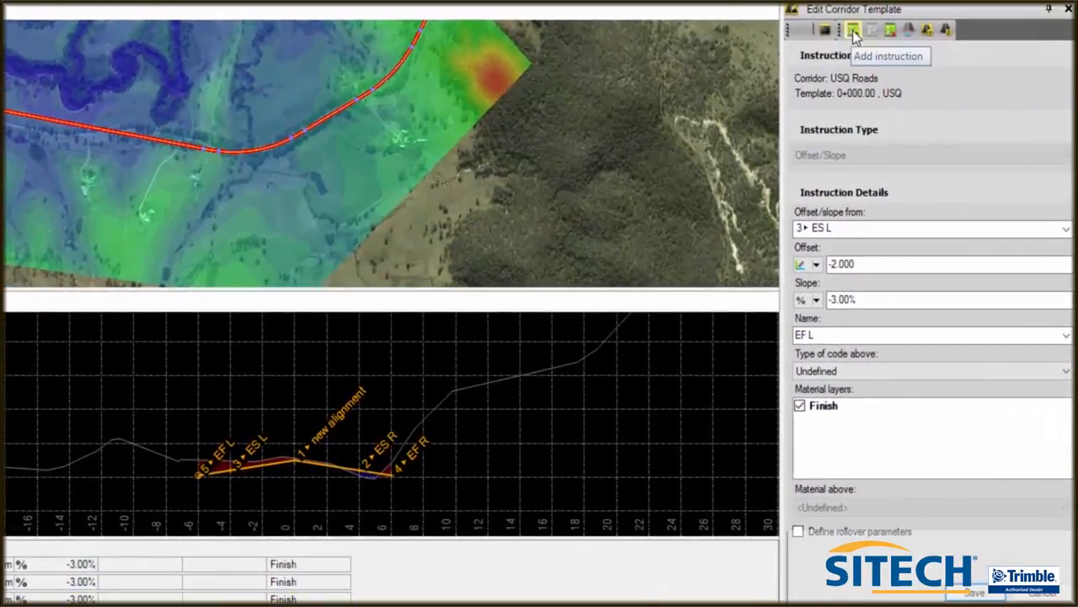
left_click(854, 31)
left_click(1065, 157)
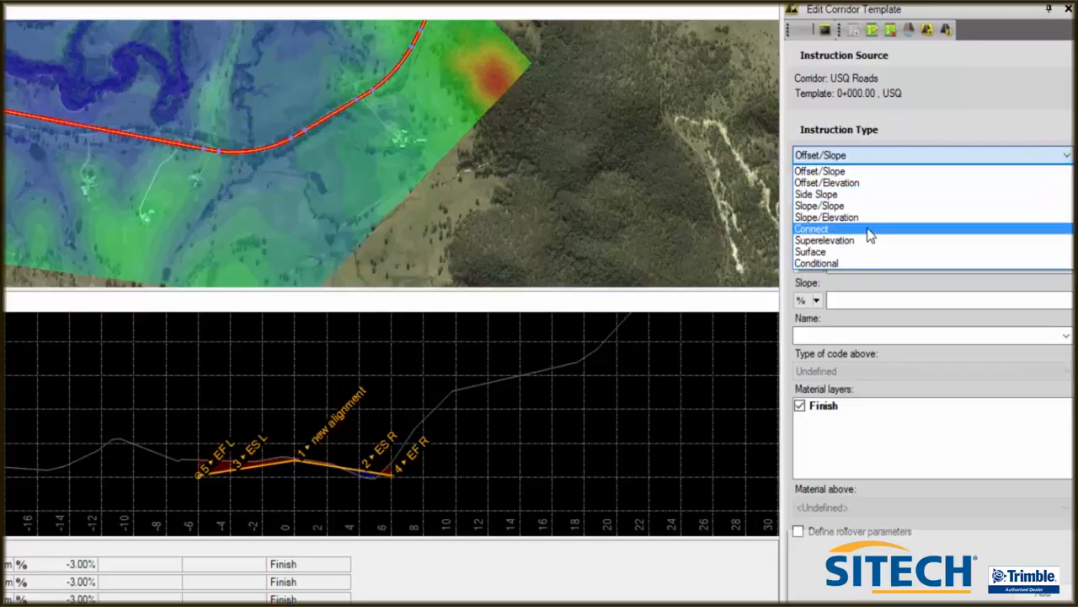
left_click(871, 242)
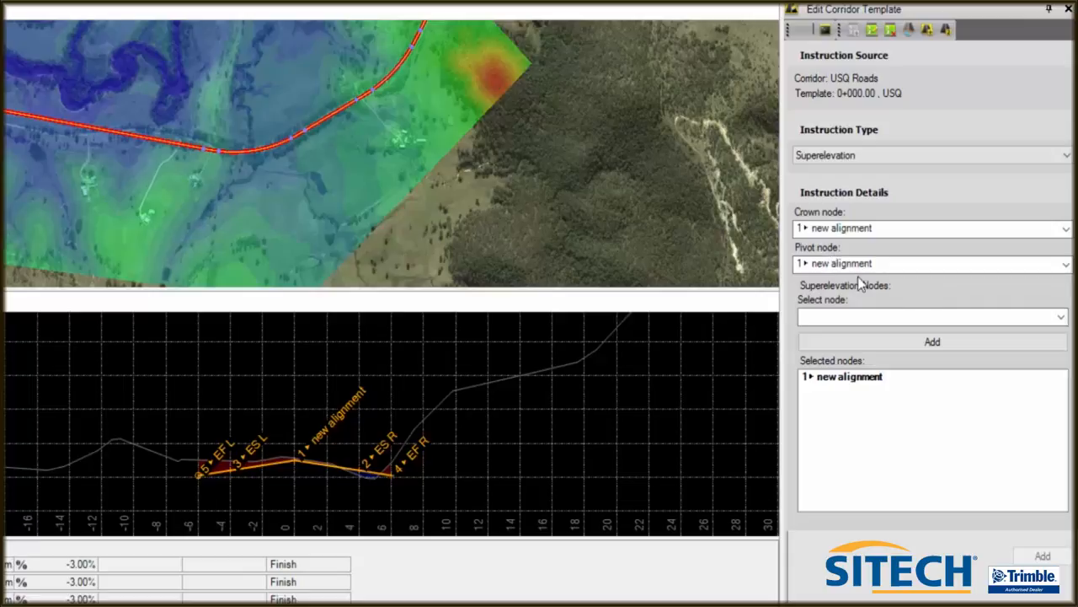
left_click(1063, 317)
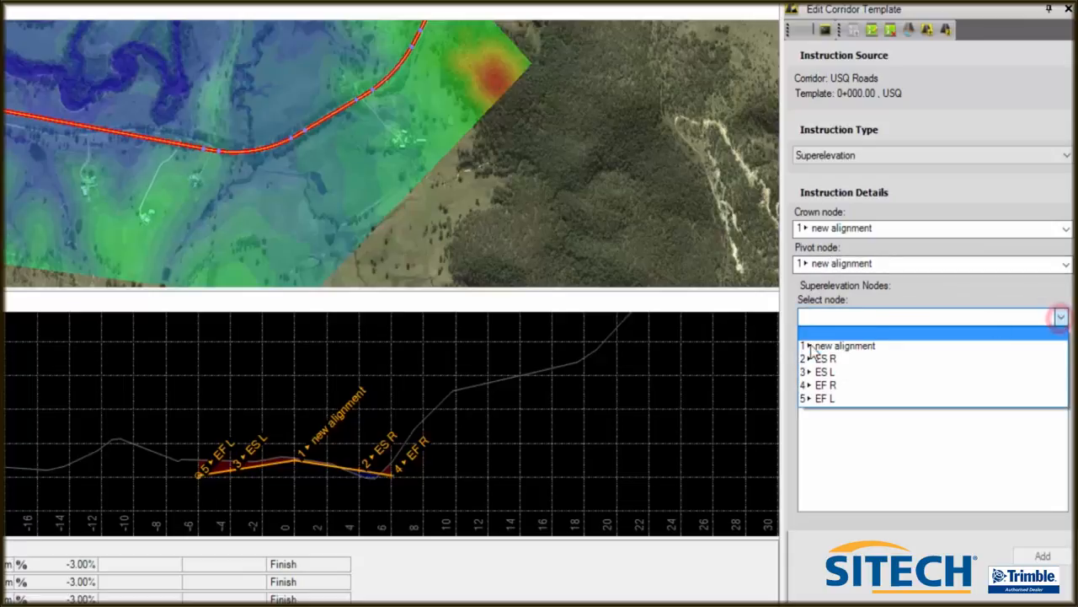
left_click(828, 358)
left_click(1052, 341)
left_click(1061, 315)
left_click(891, 359)
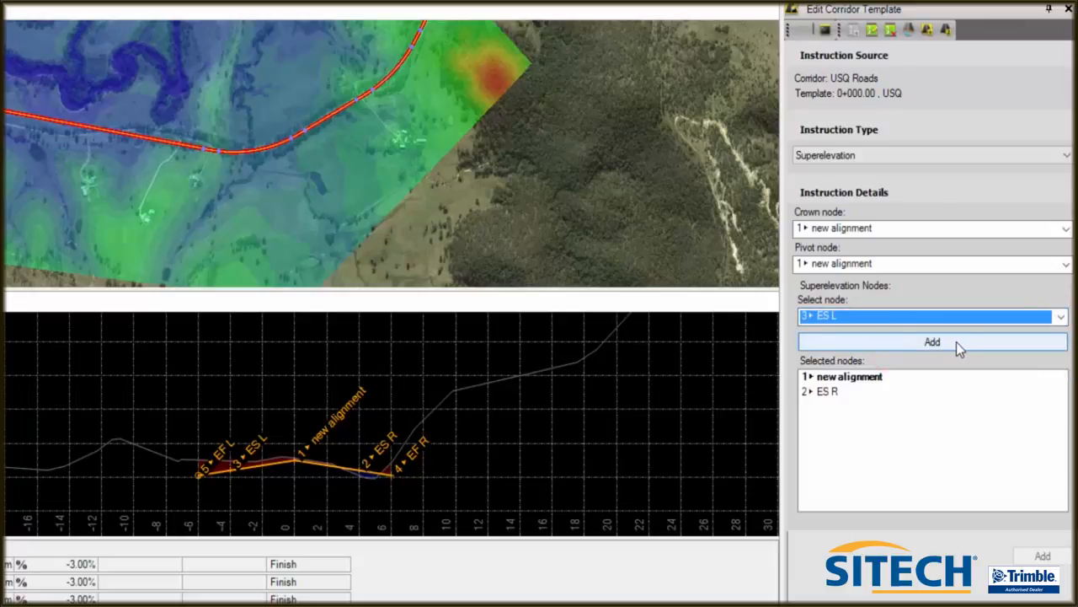
left_click(956, 342)
- Add nodes EF R and EF L to the superelevation nodes and add the Superelevation instruction to the template
left_click(1059, 316)
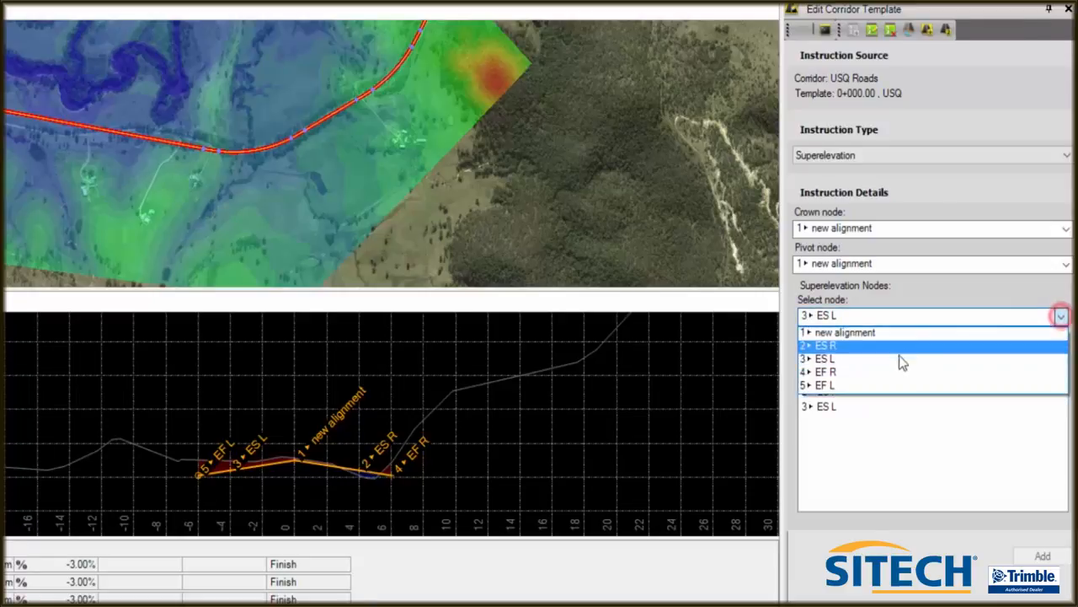
left_click(880, 372)
left_click(946, 348)
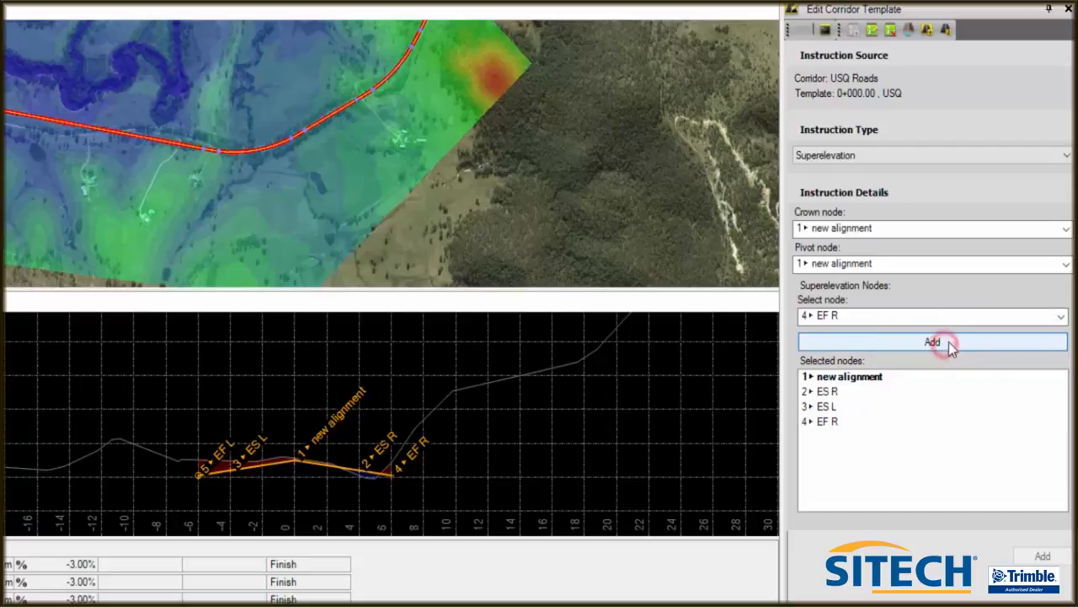
left_click(1061, 316)
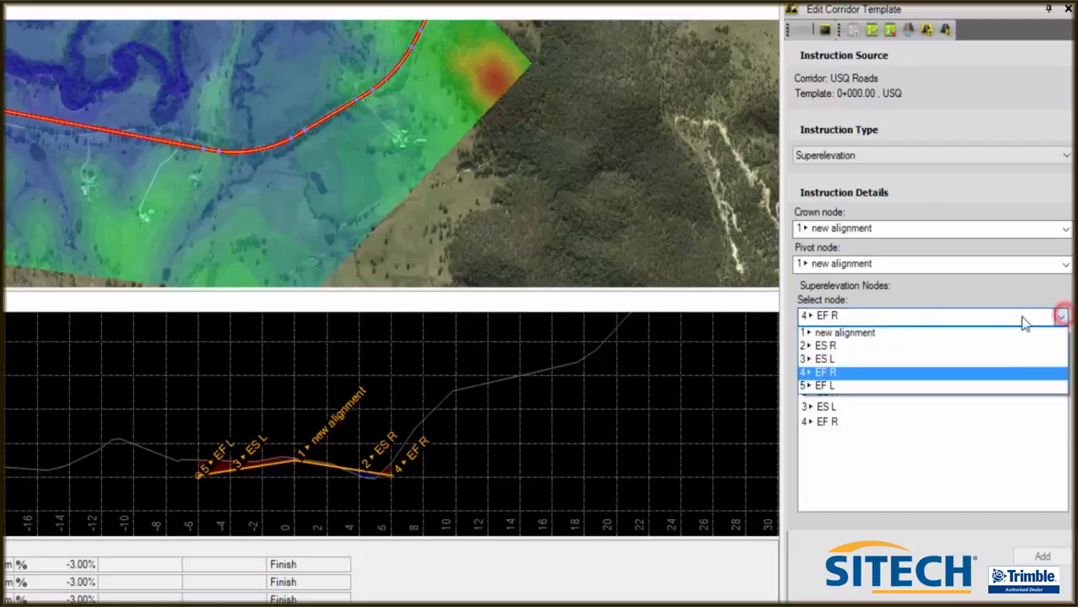
left_click(835, 386)
left_click(965, 341)
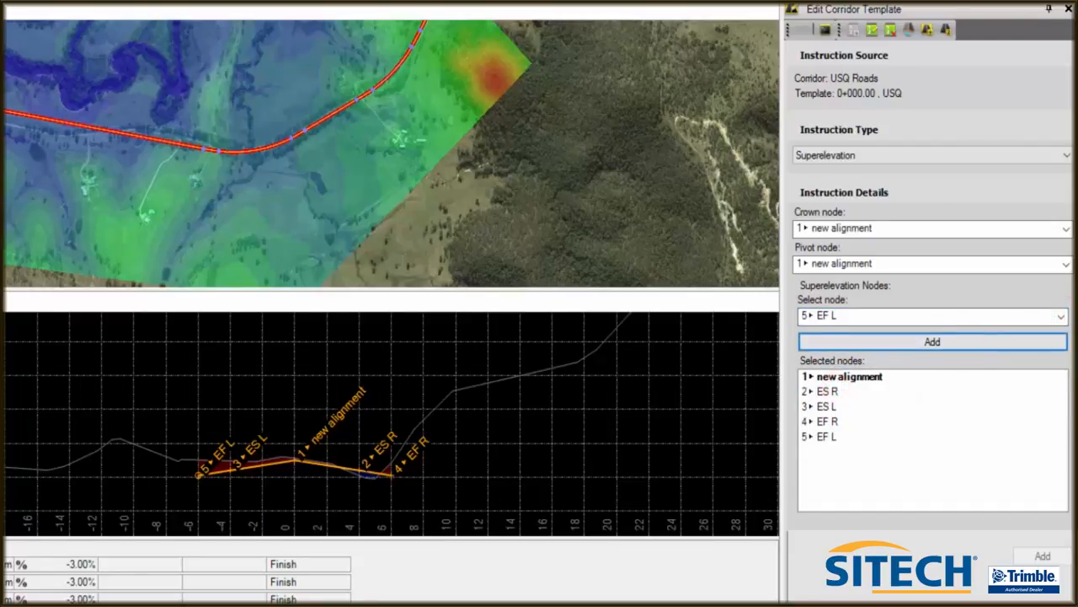
left_click(1043, 556)
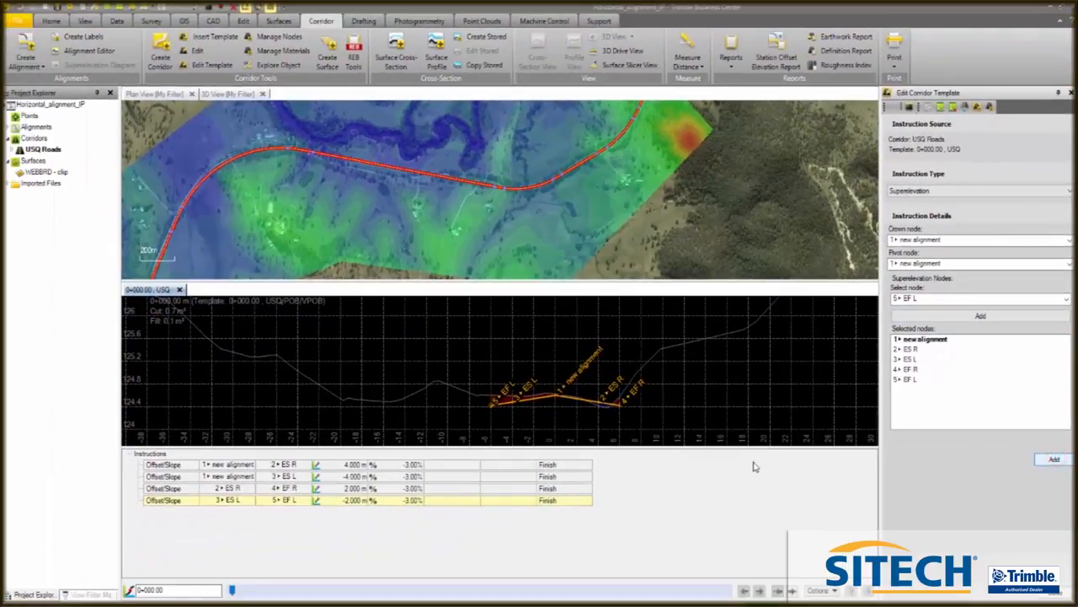
- Step through corridor stations to inspect the template cross-section, returning to station 0+000.00
left_click_drag(235, 589, 270, 597)
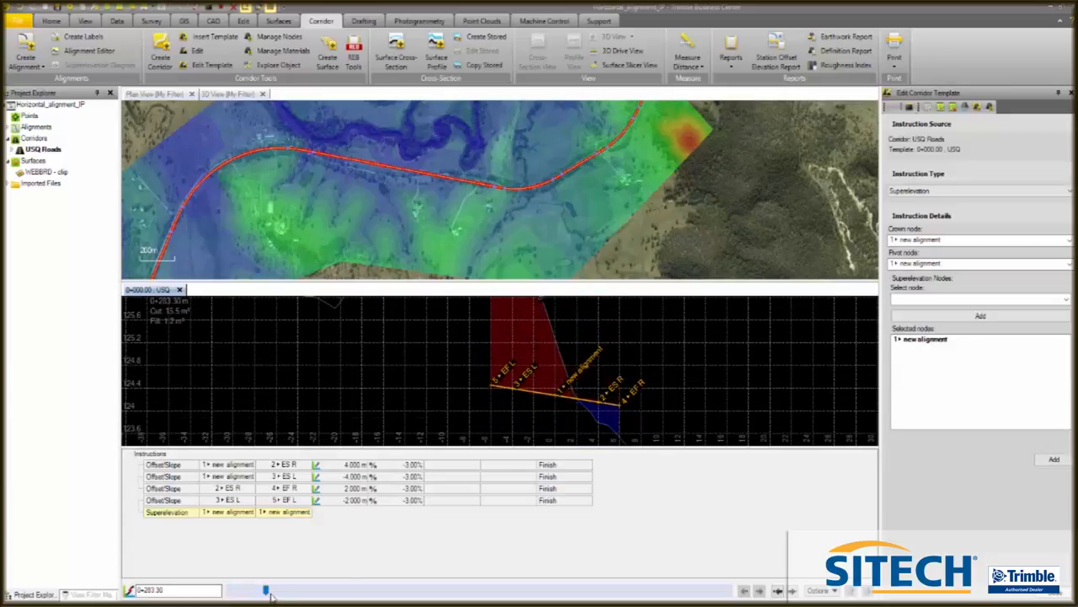
scroll(593, 427, "up", 4)
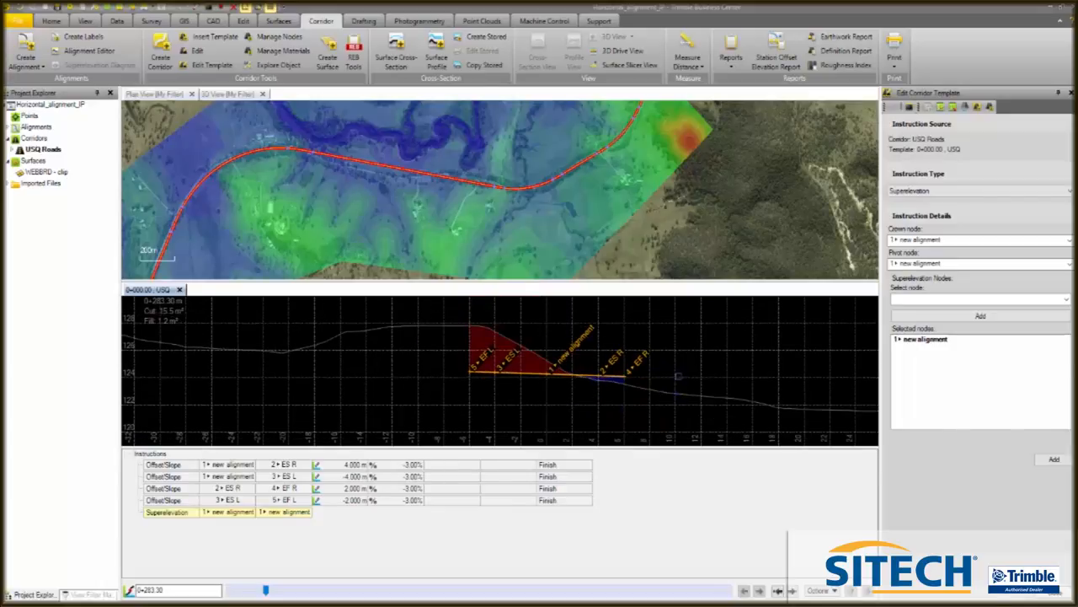
scroll(678, 376, "up", 2)
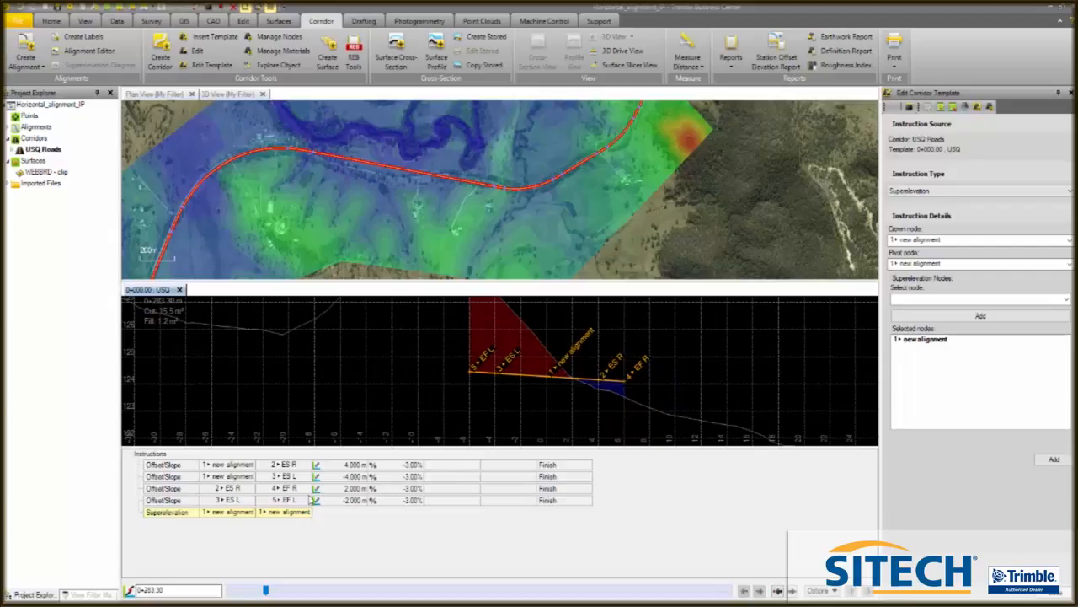
left_click_drag(268, 592, 230, 590)
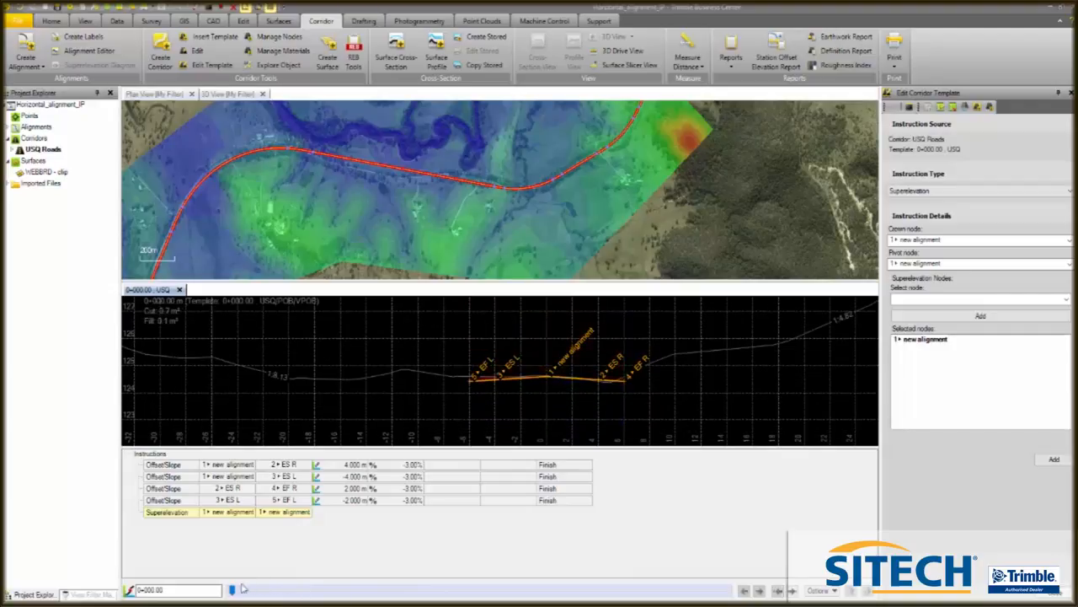
scroll(539, 379, "up", 3)
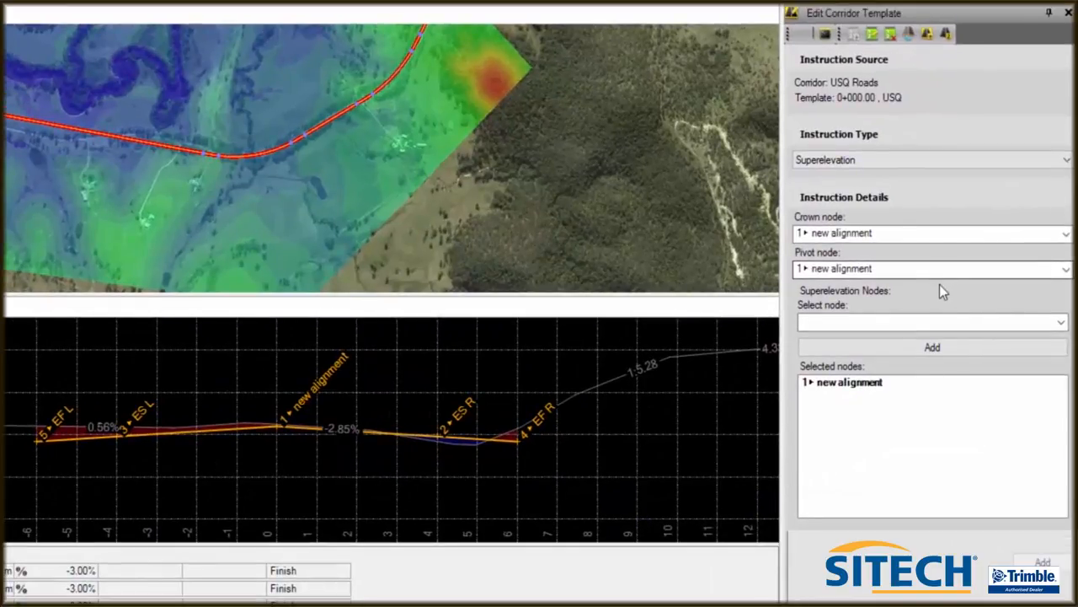
- Add an Offset/Elevation instruction from the EF R node with offset 2, elevation -1 and name DR R
left_click(1064, 160)
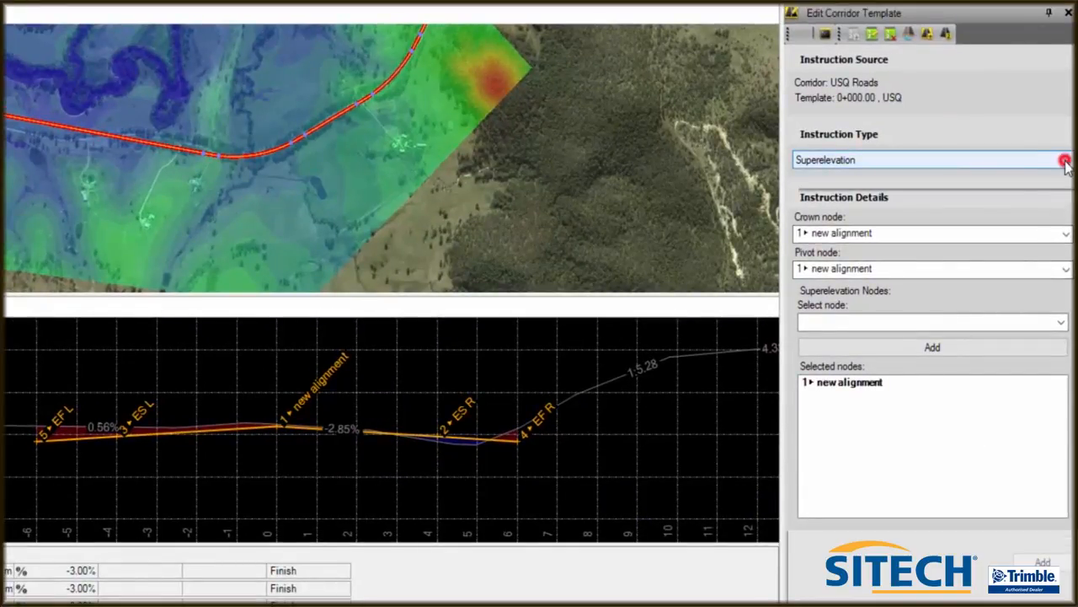
left_click(861, 190)
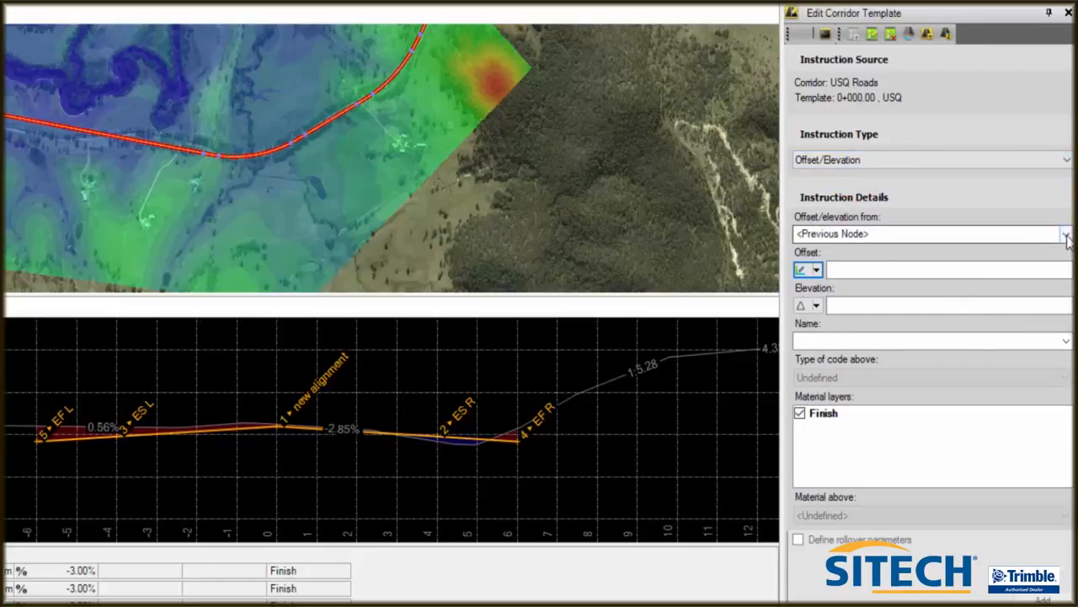
left_click(1066, 235)
left_click(847, 305)
left_click(838, 267)
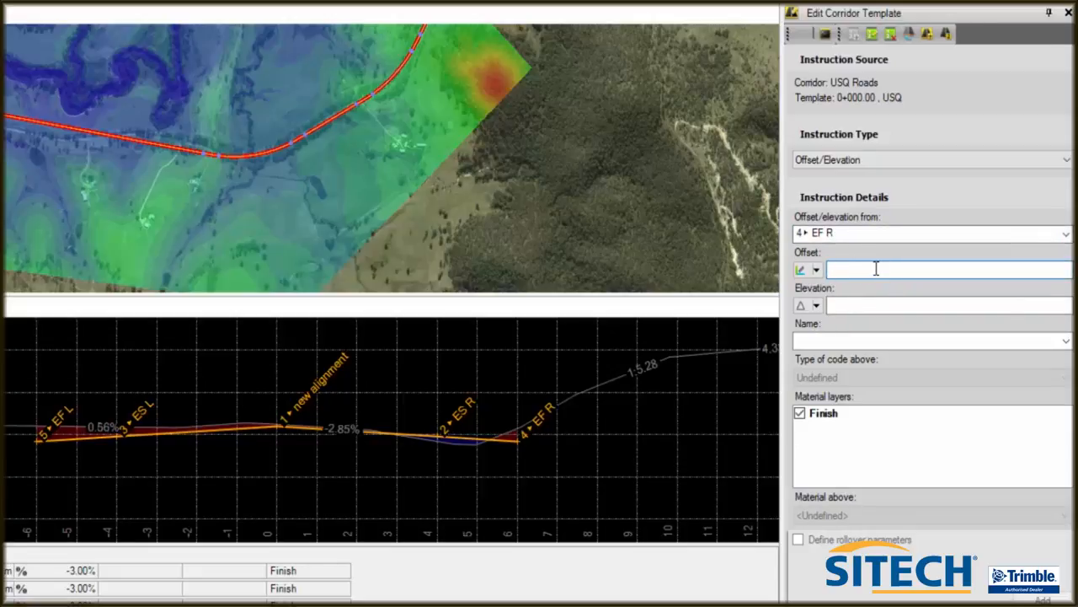
type("2")
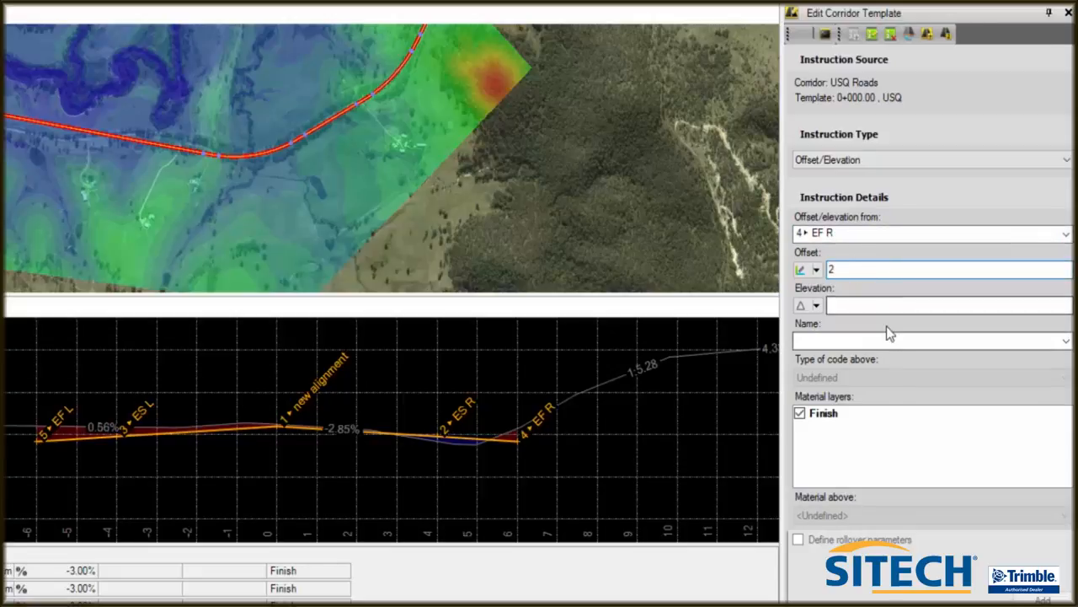
left_click(854, 306)
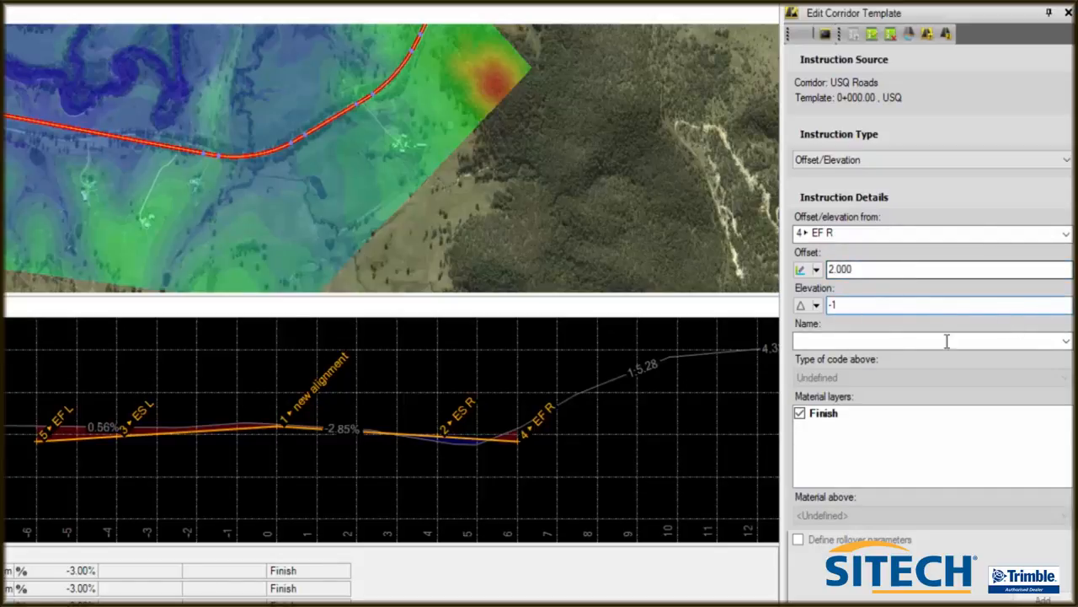
left_click(815, 339)
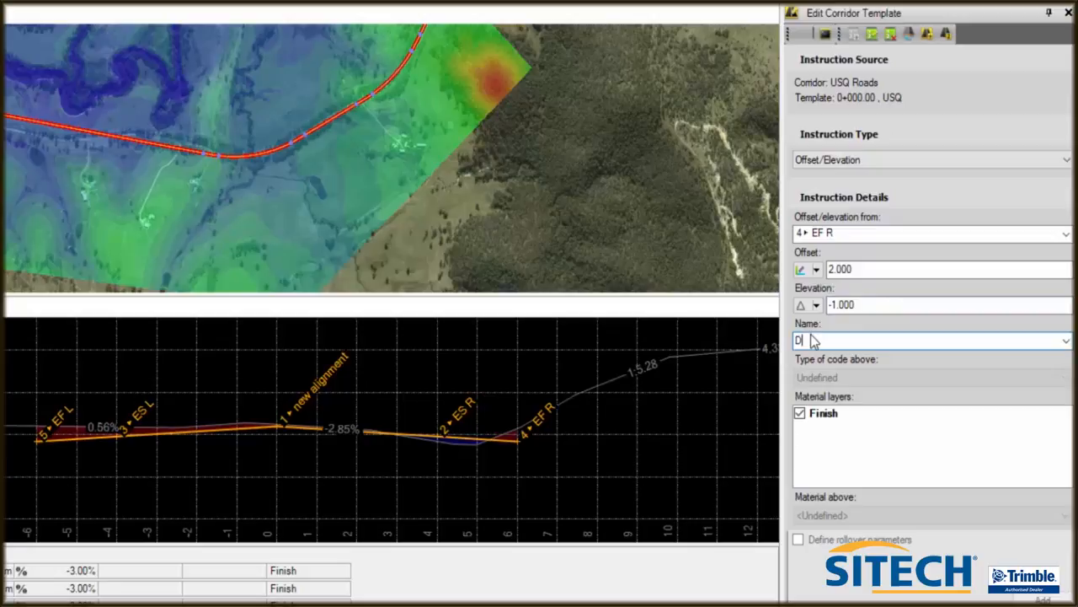
type("DR R")
key("Return")
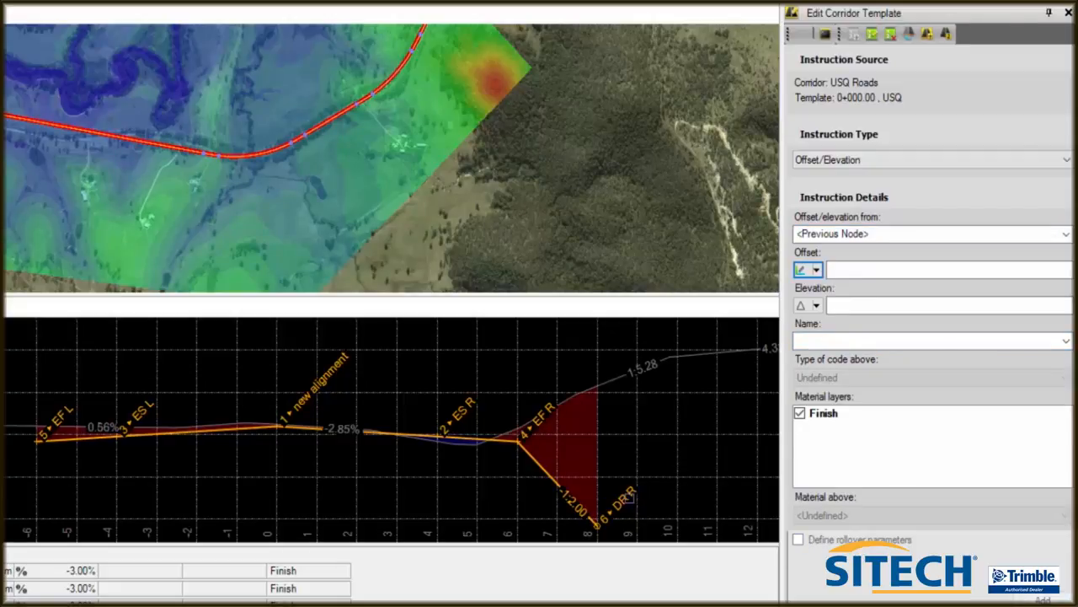
- Add an Offset/Elevation instruction from the EF L node with offset -2, elevation -1 and name DR L
left_click(1063, 233)
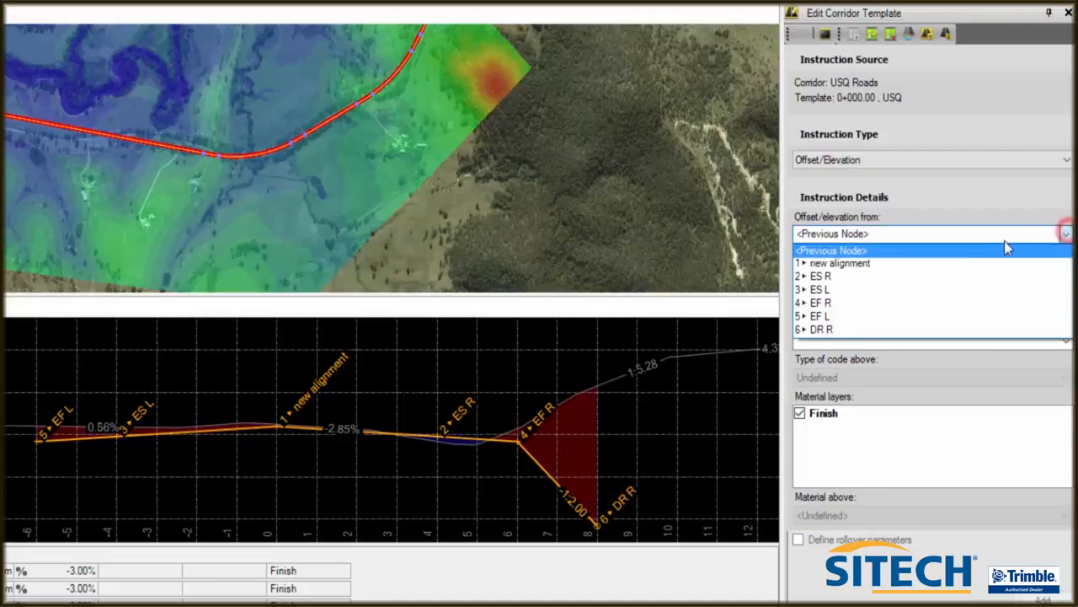
left_click(848, 315)
left_click(862, 268)
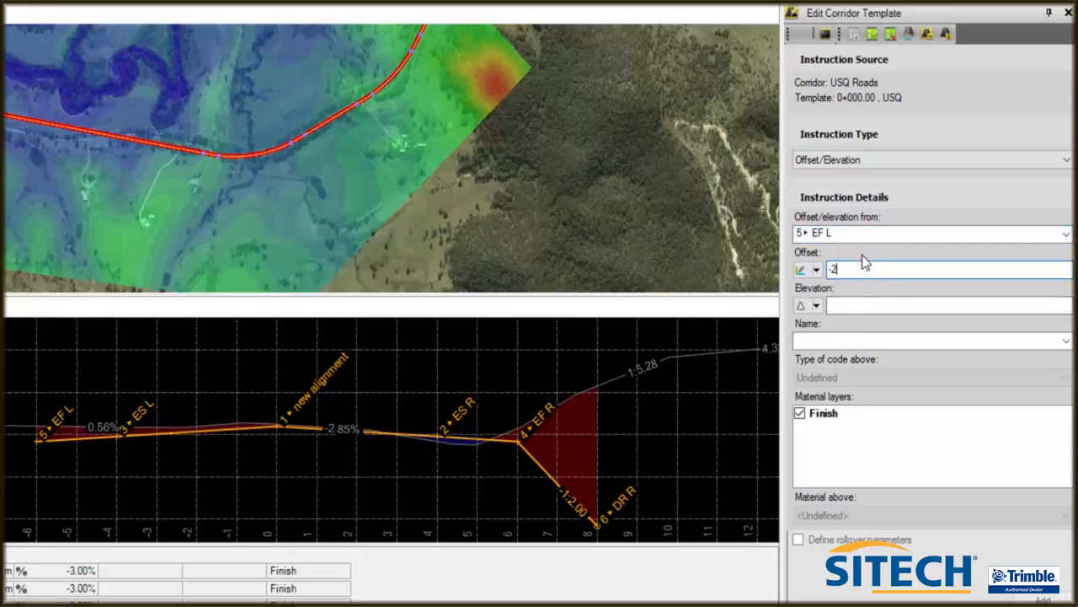
left_click(864, 304)
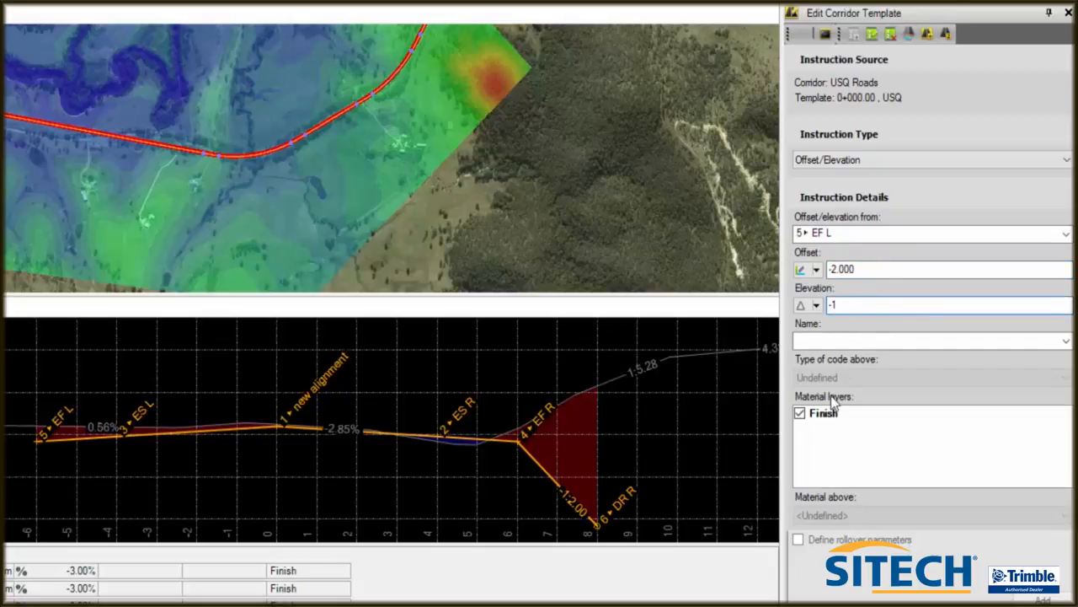
left_click(823, 340)
type("DR L")
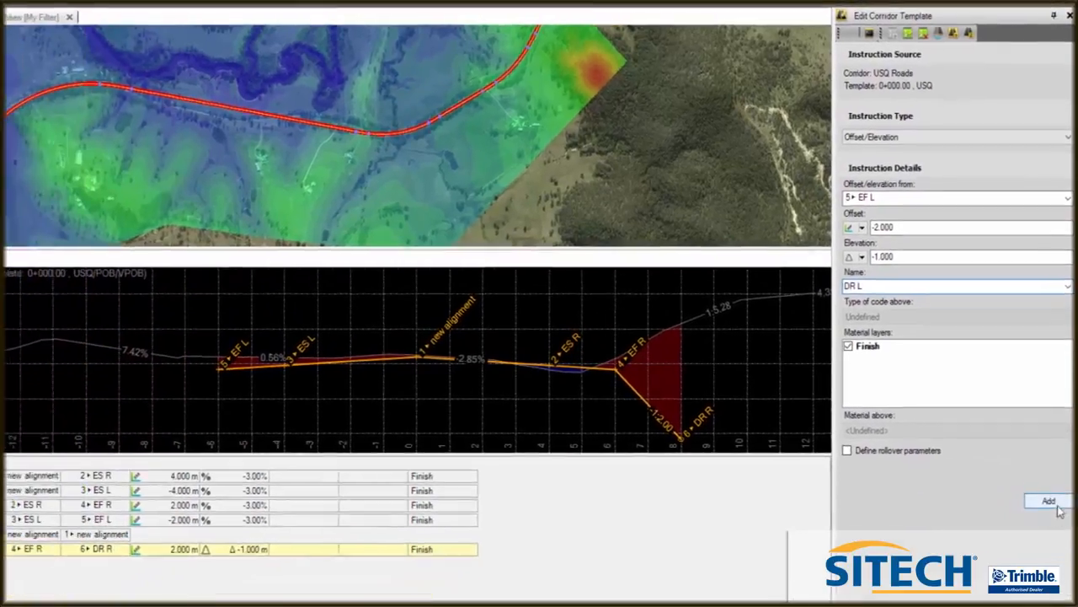
left_click(1045, 600)
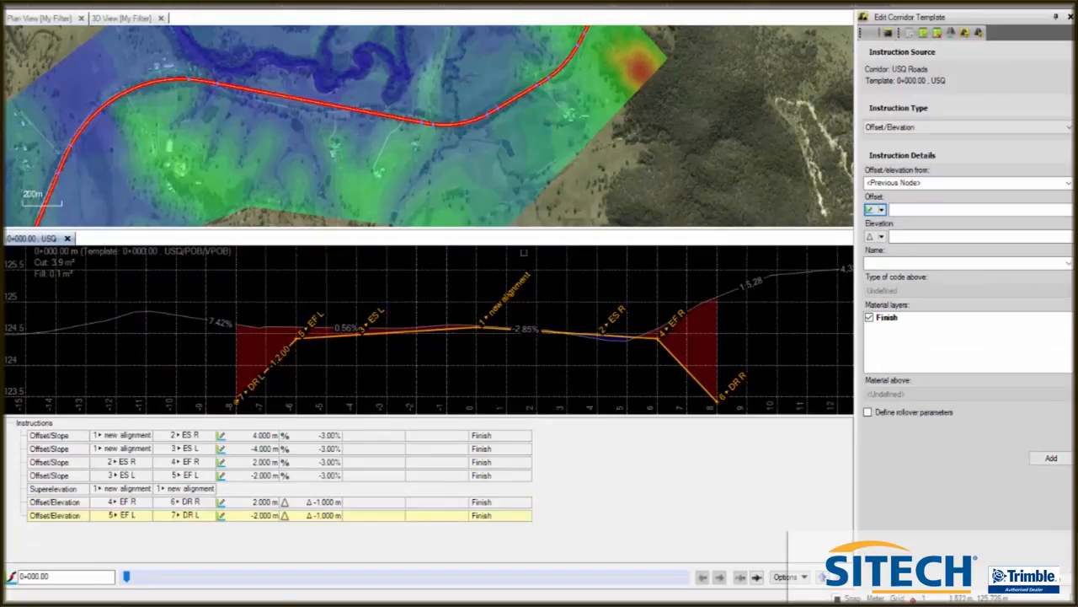
- Add a Side Slope instruction from DR R to surface WEBBRD - clip with cut slope 1:2, ditch width 0.5, fill slope 1:2, named DL R
left_click(1068, 128)
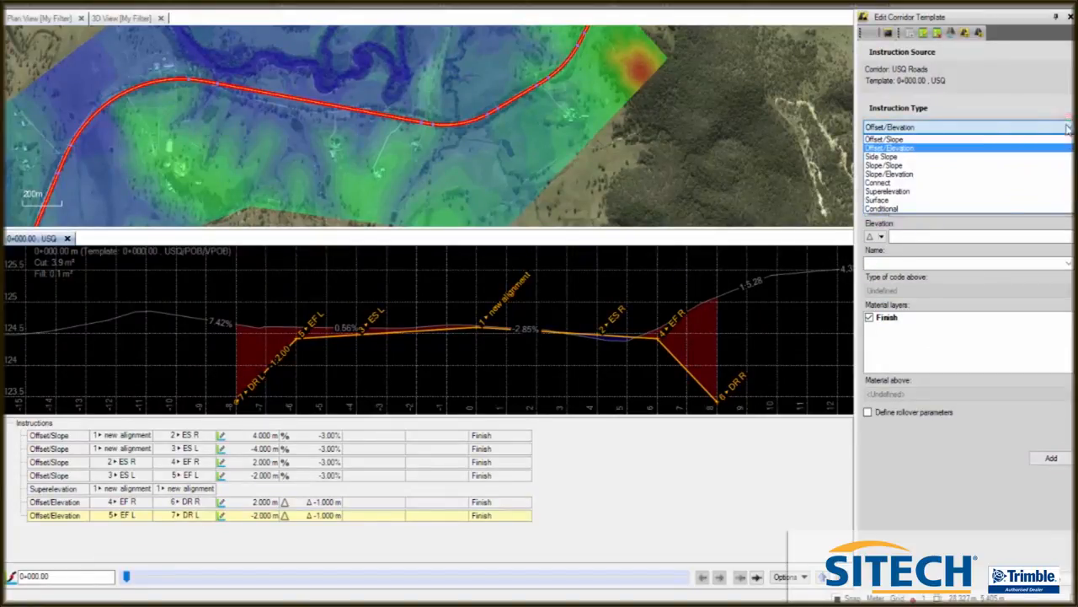
left_click(918, 158)
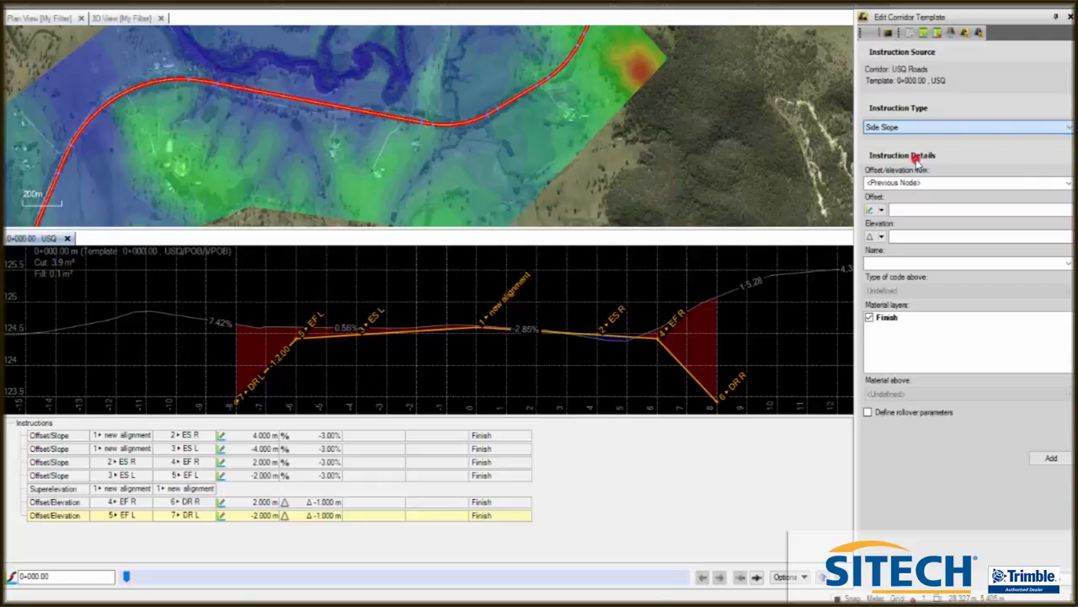
left_click(1067, 182)
left_click(912, 255)
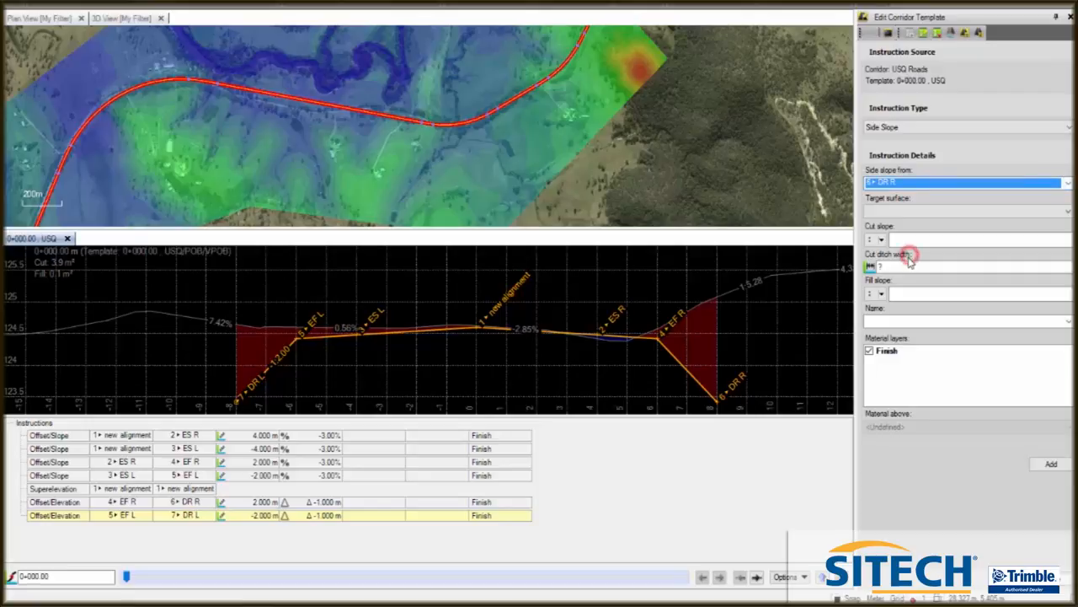
left_click(1067, 210)
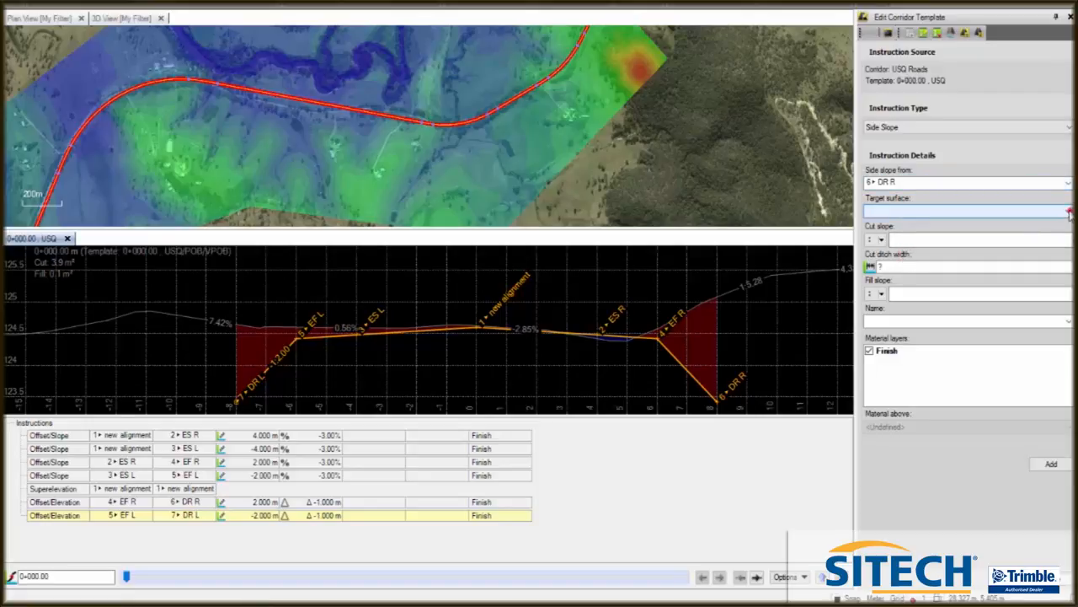
left_click(907, 232)
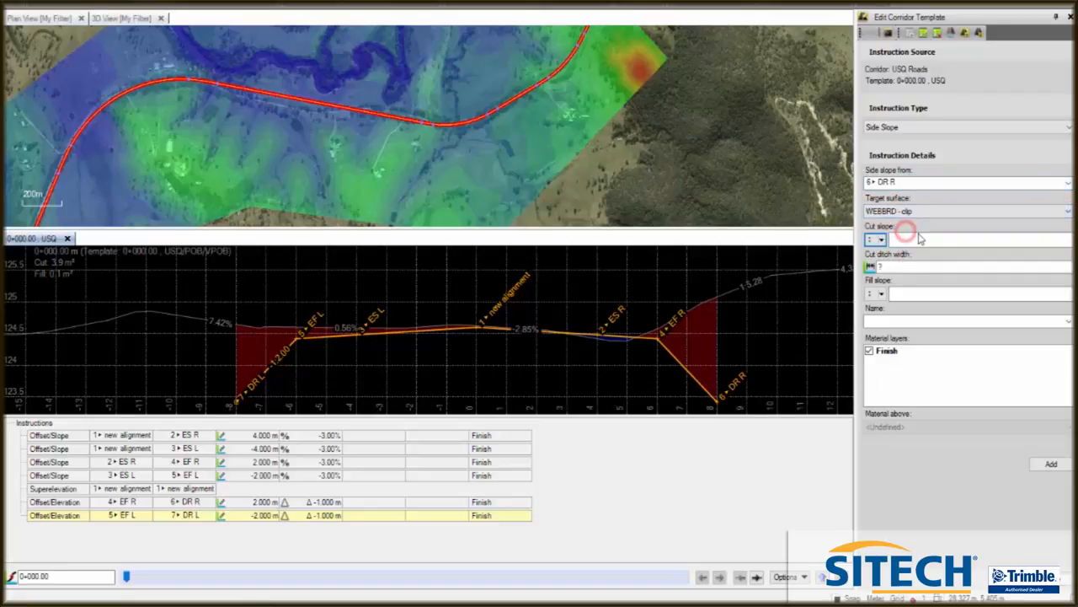
left_click(897, 239)
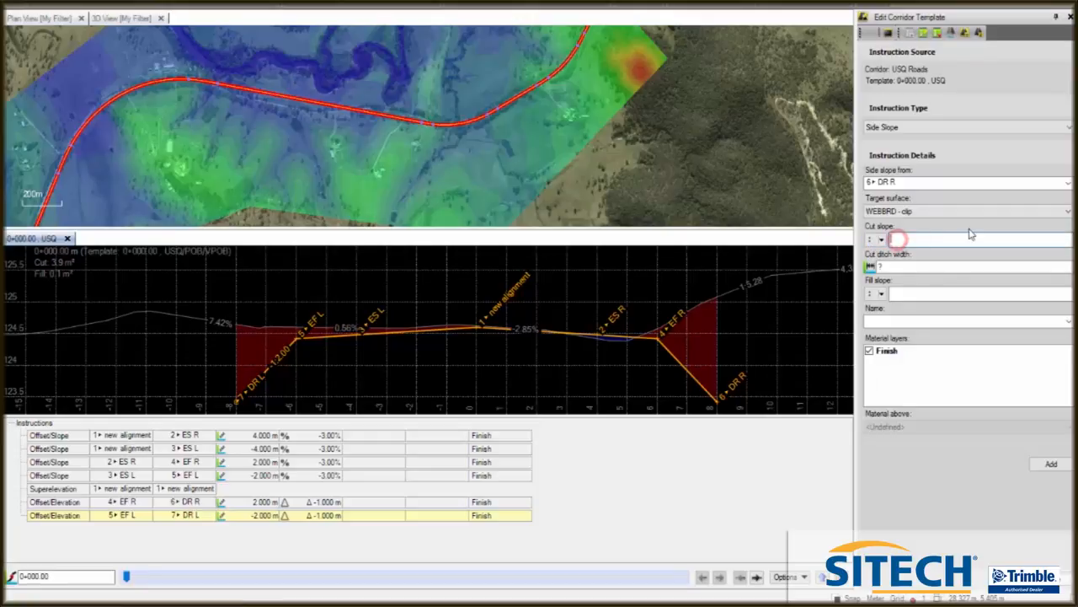
left_click(890, 268)
left_click(913, 294)
left_click(907, 293)
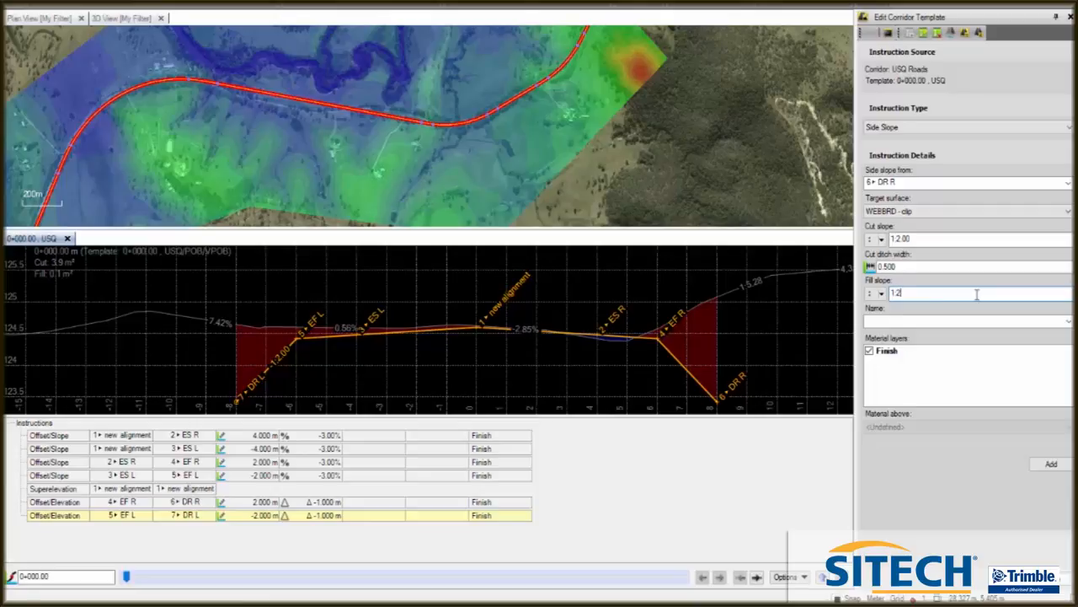
type("1:2")
left_click(910, 321)
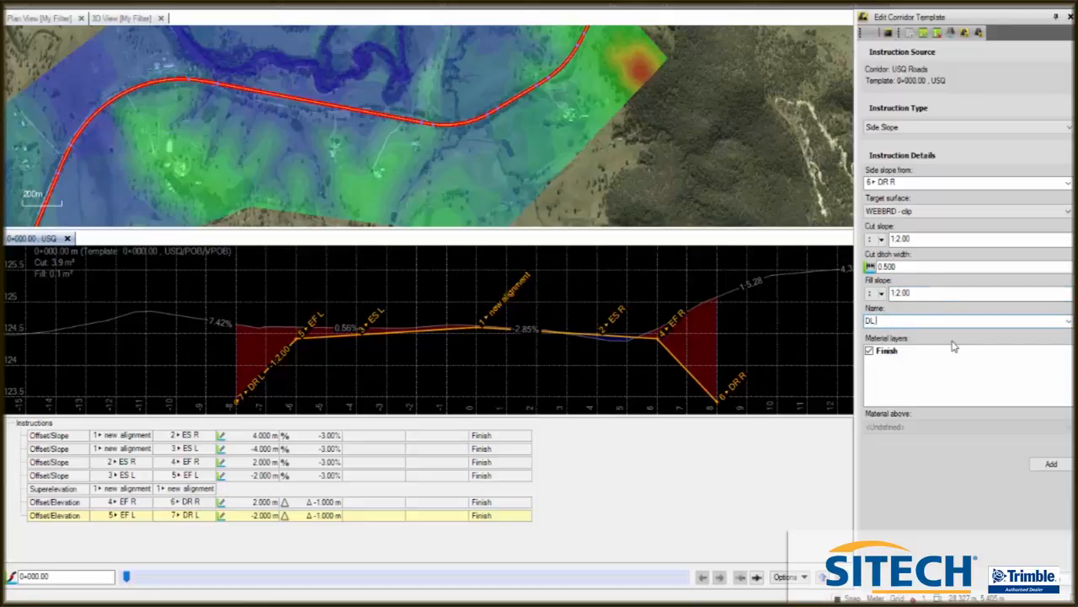
left_click(1052, 464)
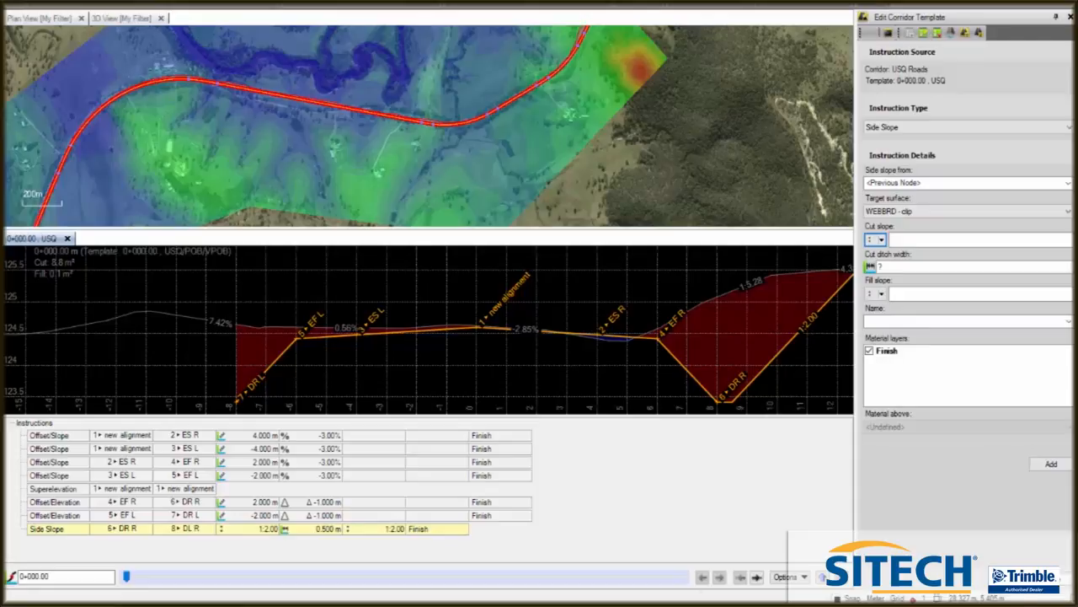
- Add a Side Slope instruction from DR L with cut slope 1:2, cut ditch width 0.5, fill slope 1:2, named DL L
left_click(1066, 182)
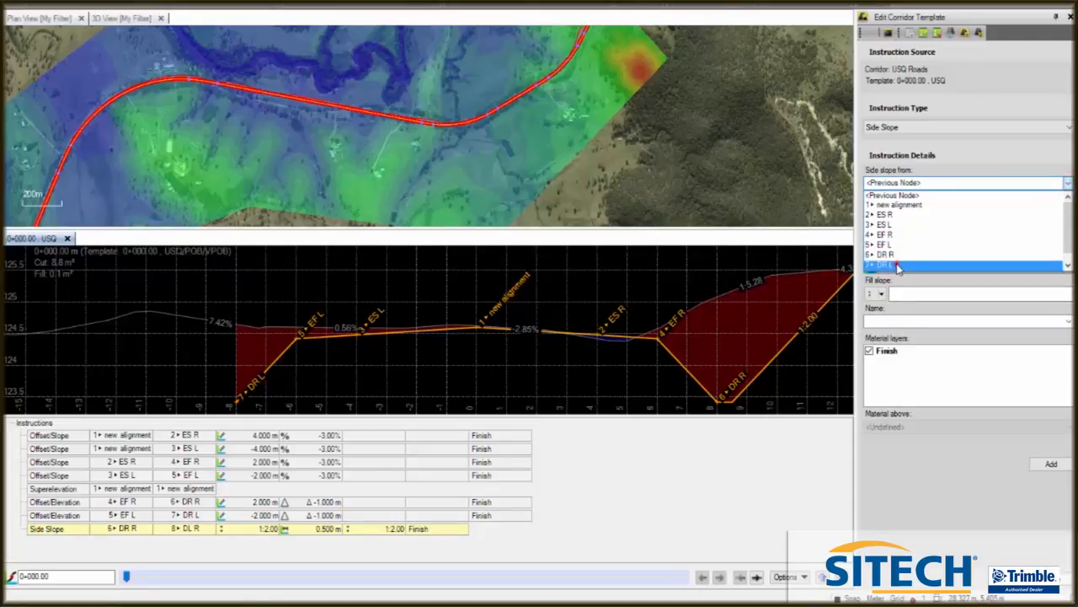
left_click(895, 265)
left_click(922, 240)
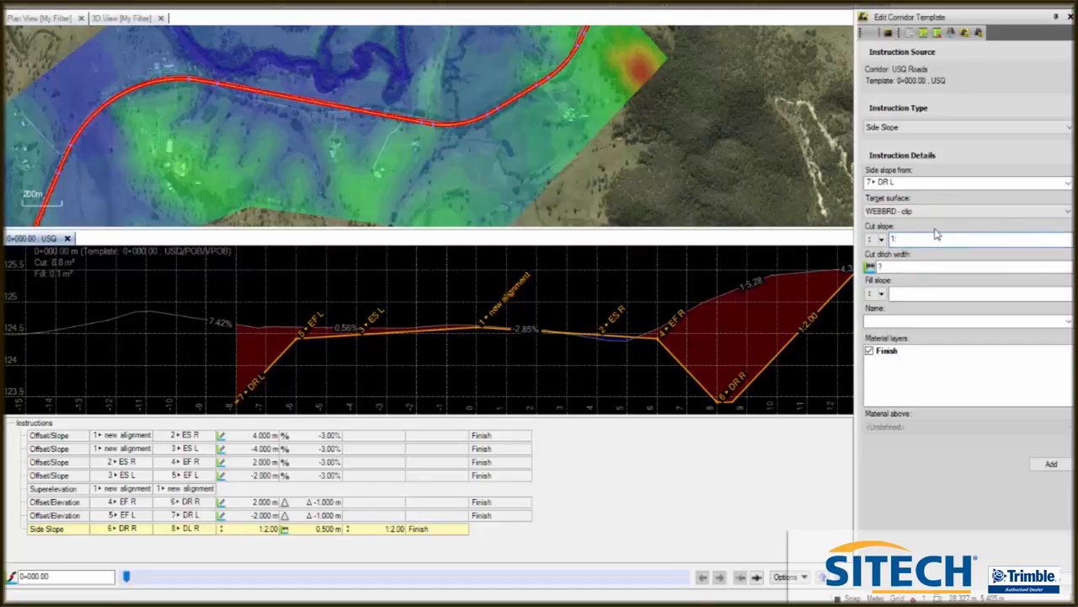
left_click(953, 266)
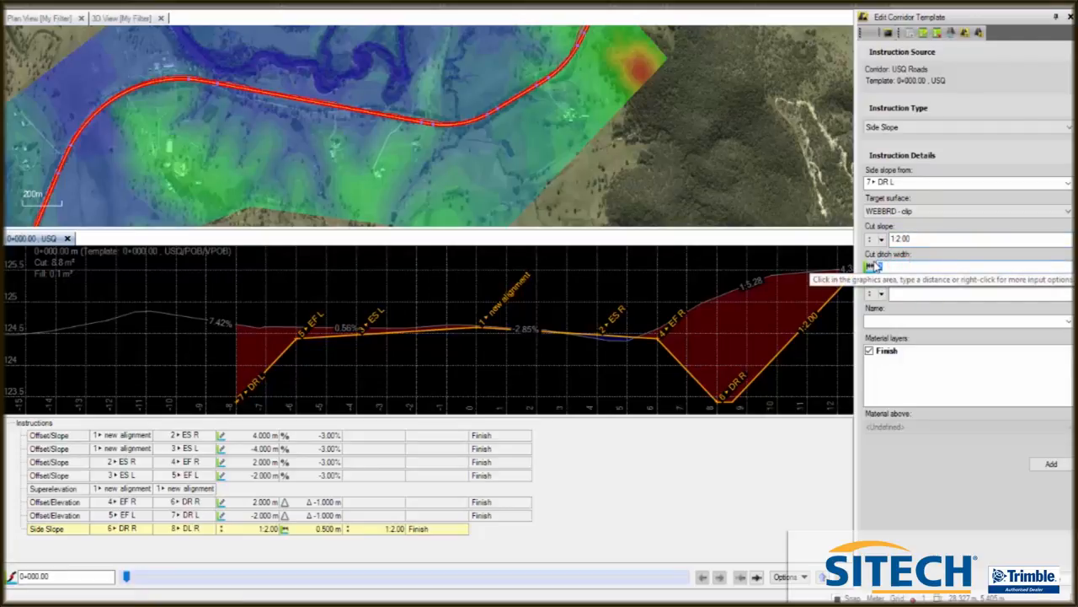
type("0.5")
left_click(916, 292)
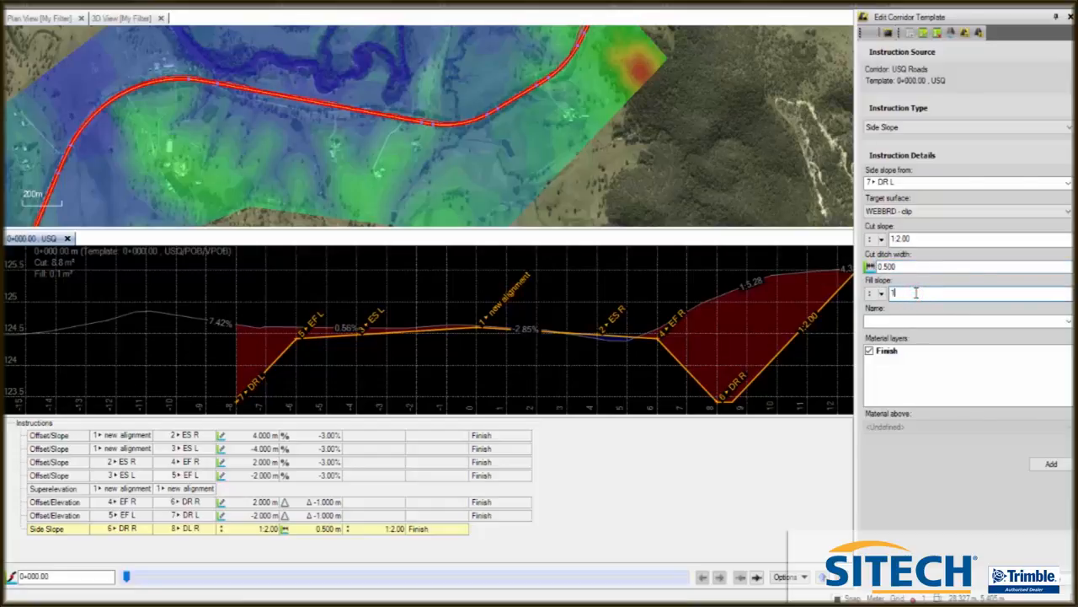
left_click(908, 316)
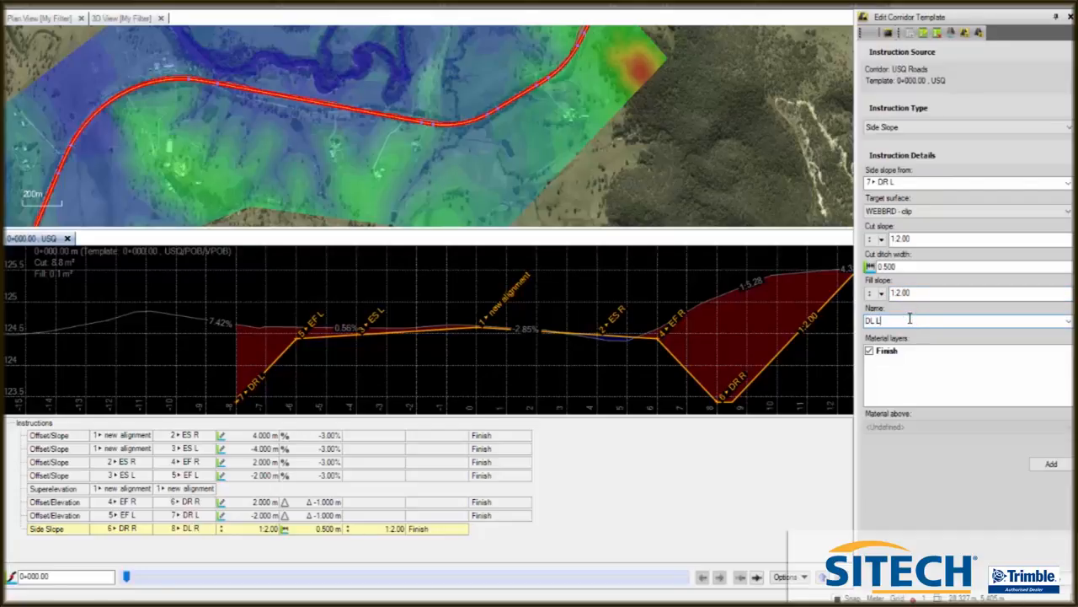
left_click(1053, 465)
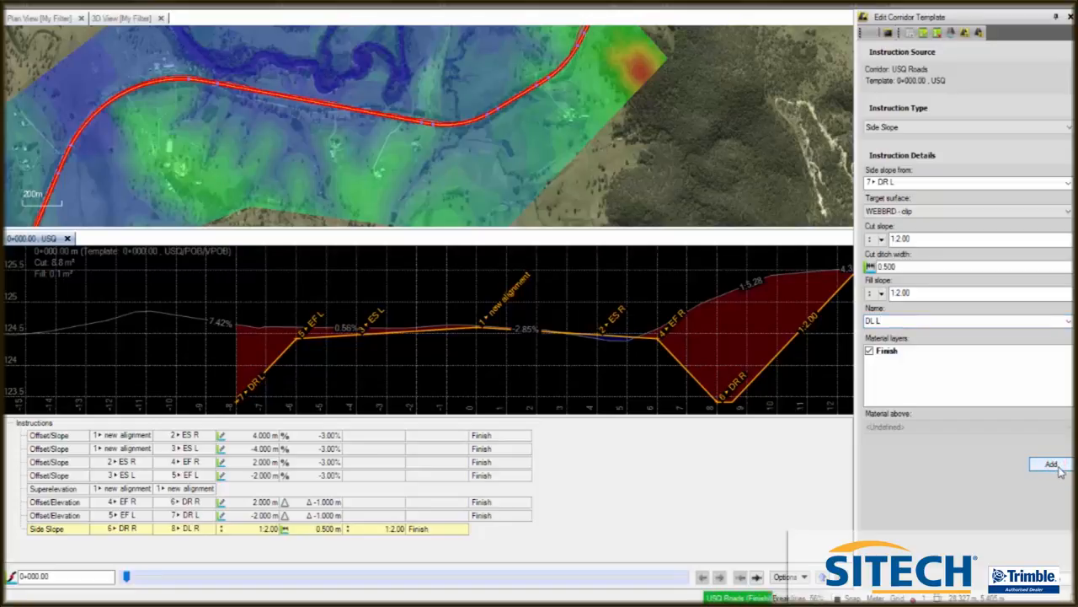
- Step through corridor stations to inspect the side slopes in the cross-section, returning to station 0+000.00
scroll(615, 357, "down", 3)
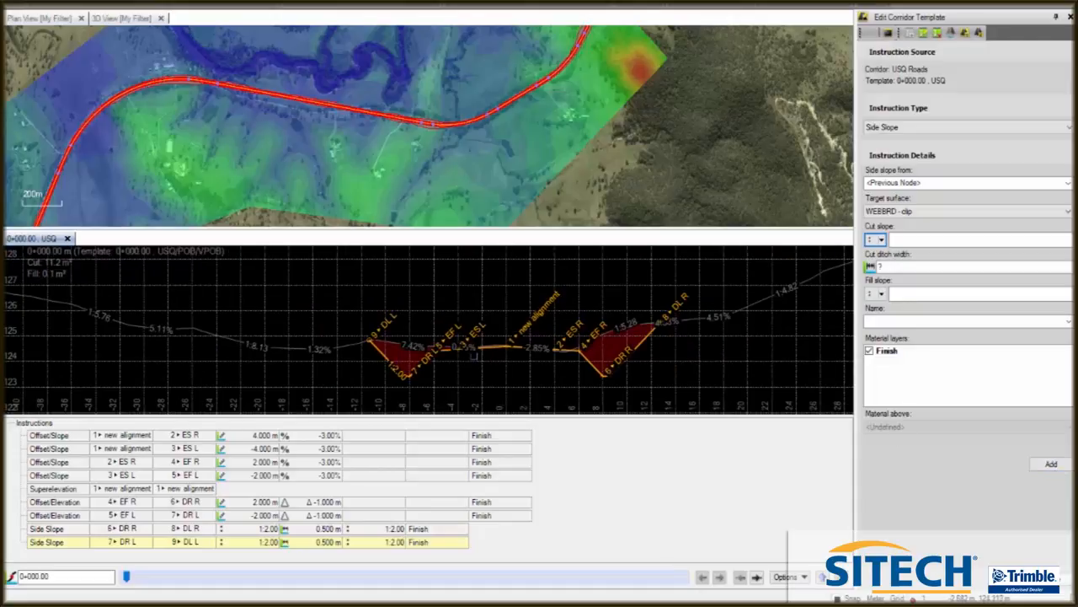
left_click_drag(127, 576, 682, 560)
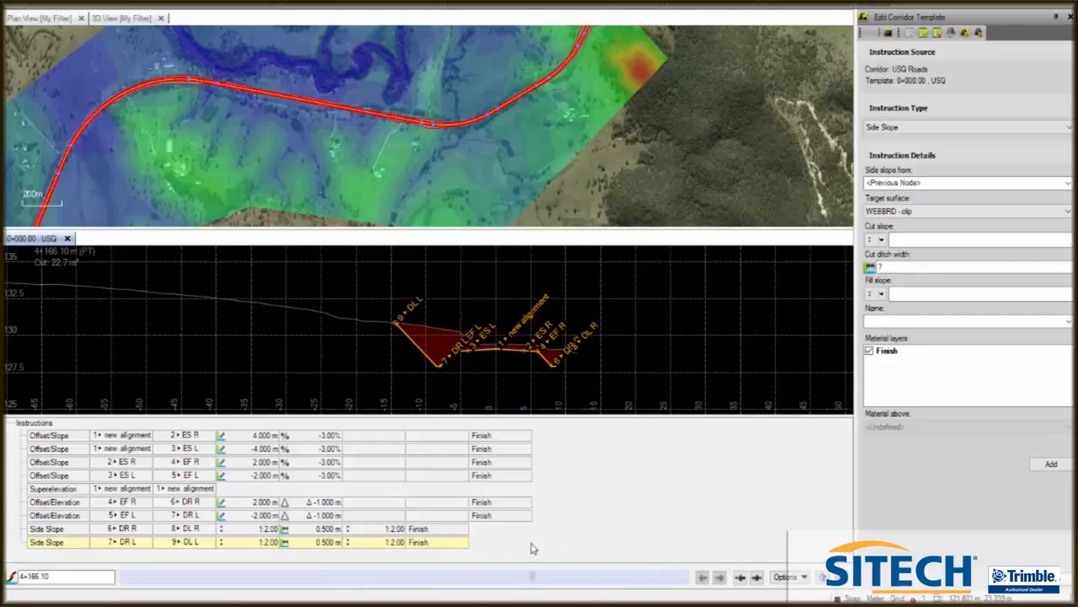
left_click(523, 576)
left_click(689, 582)
left_click_drag(224, 584, 120, 573)
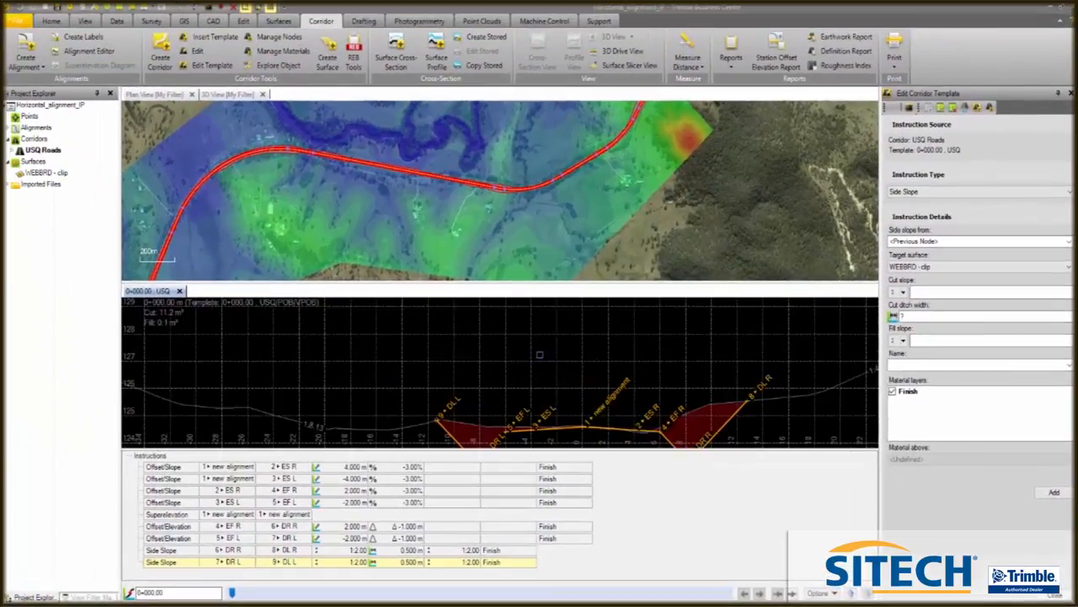
scroll(579, 379, "up", 3)
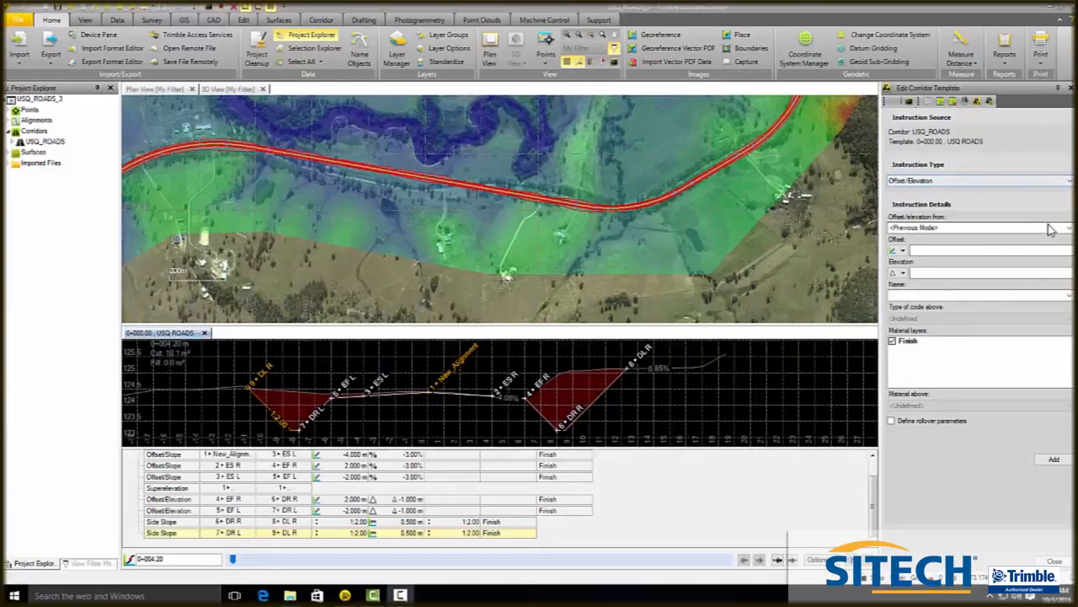
- Add an Offset/Elevation instruction from New_Alignment with offset 0, elevation -0.3, name SG CL and no Finish material layer
left_click(1070, 230)
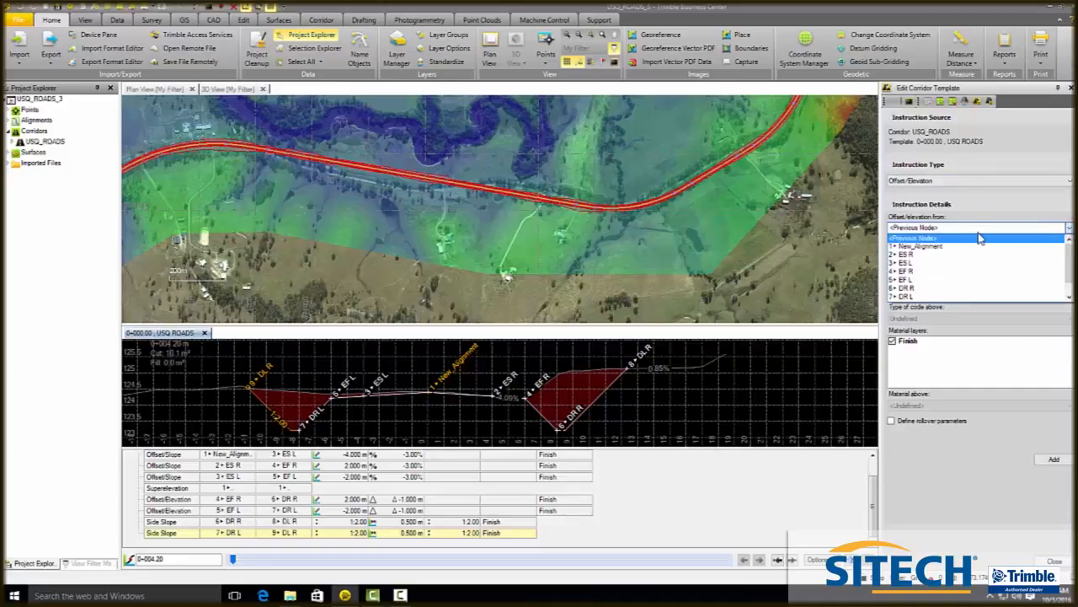
left_click(948, 247)
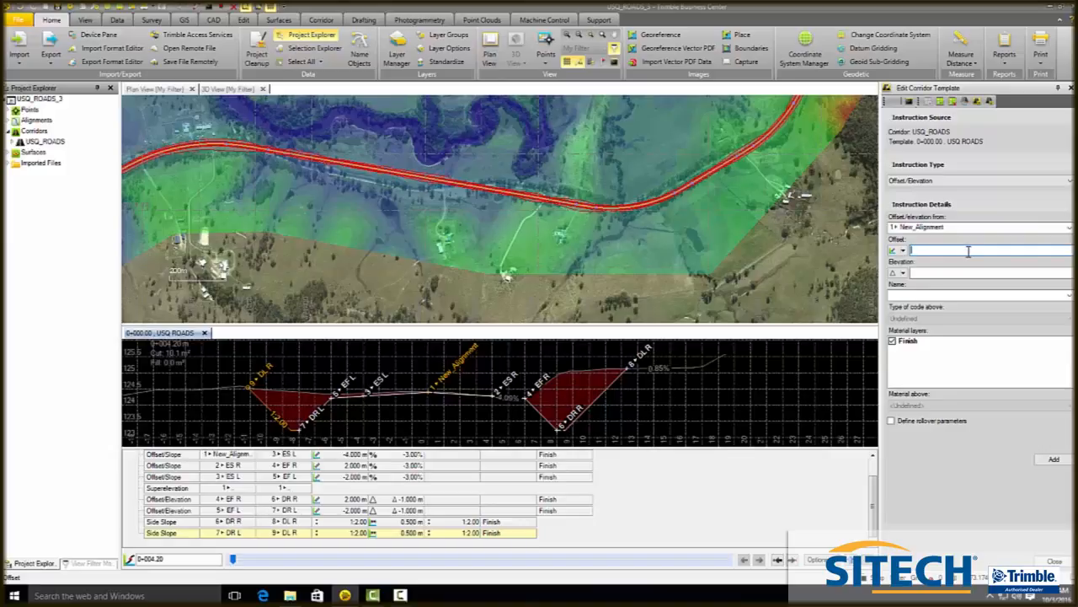
left_click(946, 274)
left_click(933, 292)
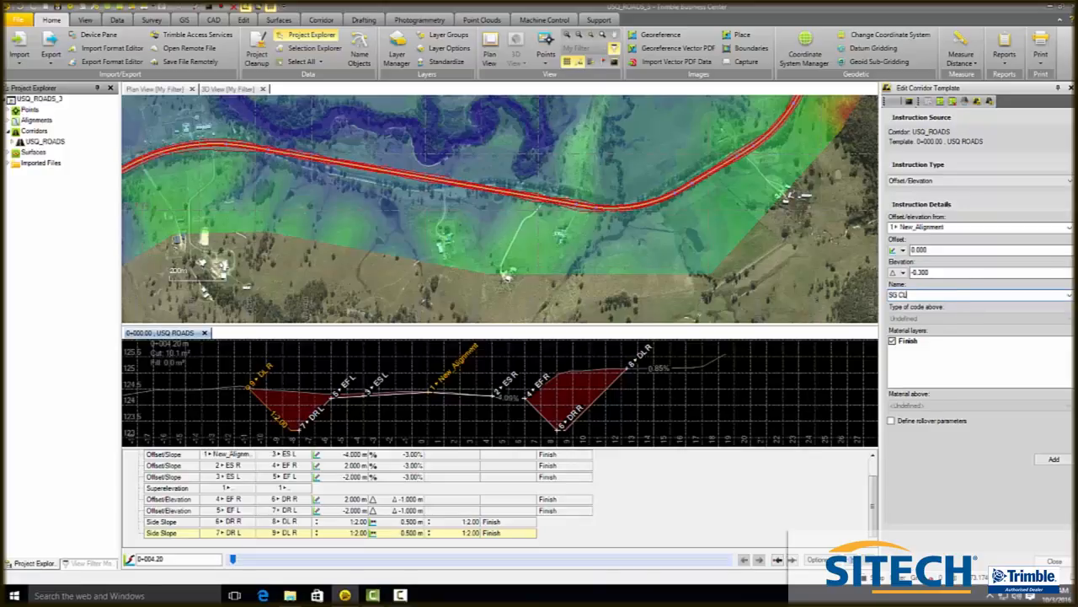
left_click(897, 341)
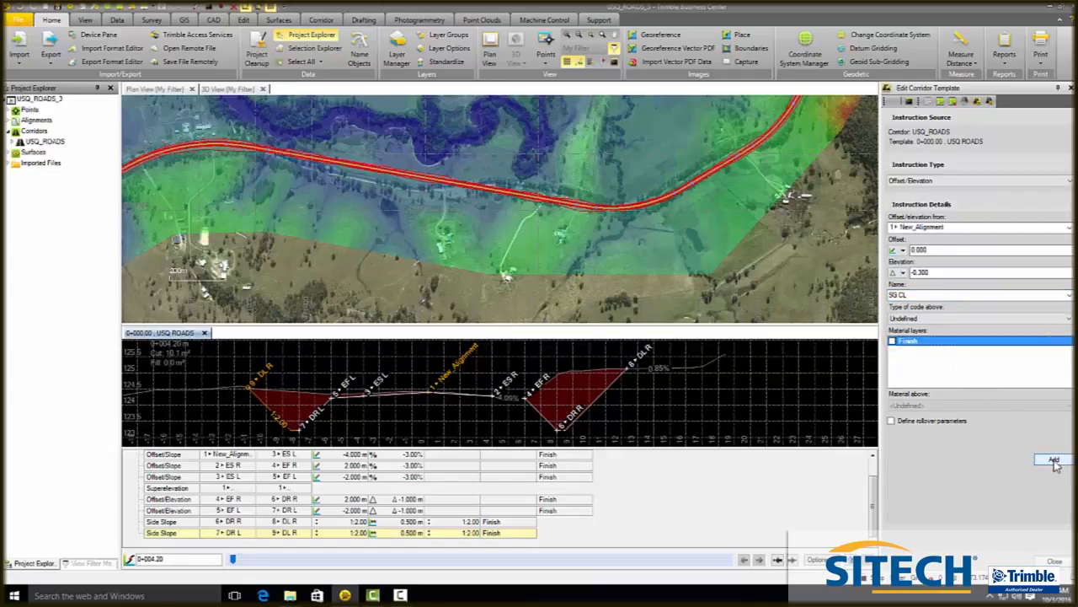
left_click(1059, 462)
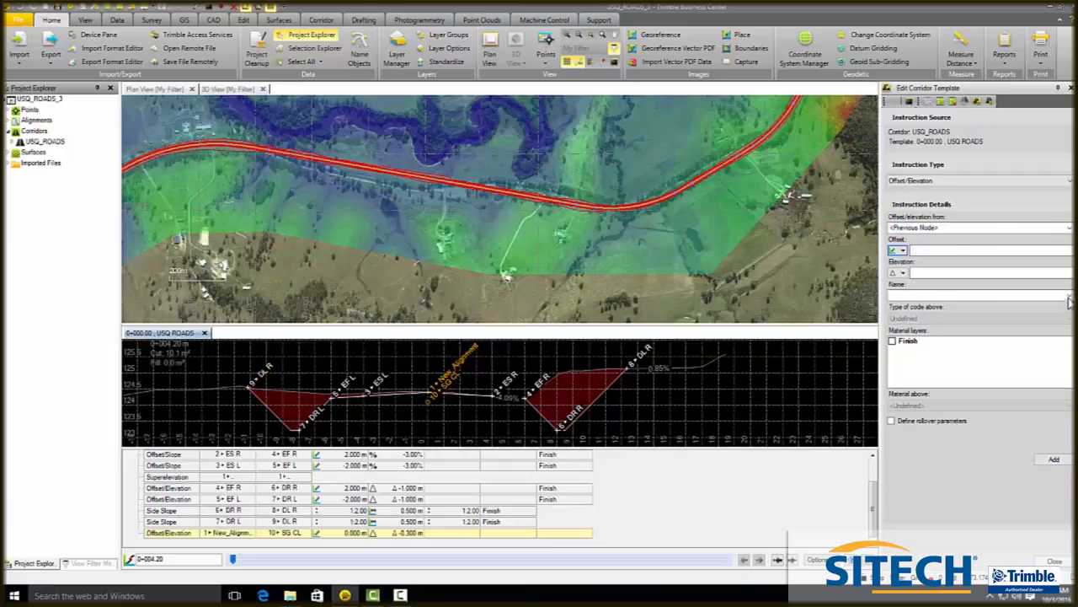
- Create a new material layer named Subgrade in the material layer manager
left_click(990, 102)
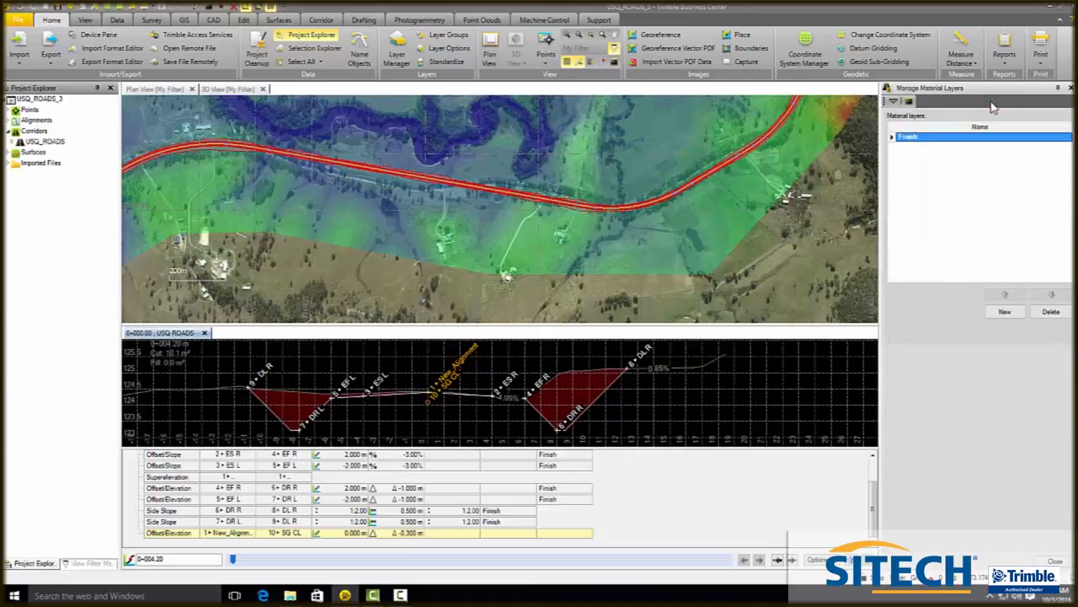
left_click(1005, 312)
type("Subgrade")
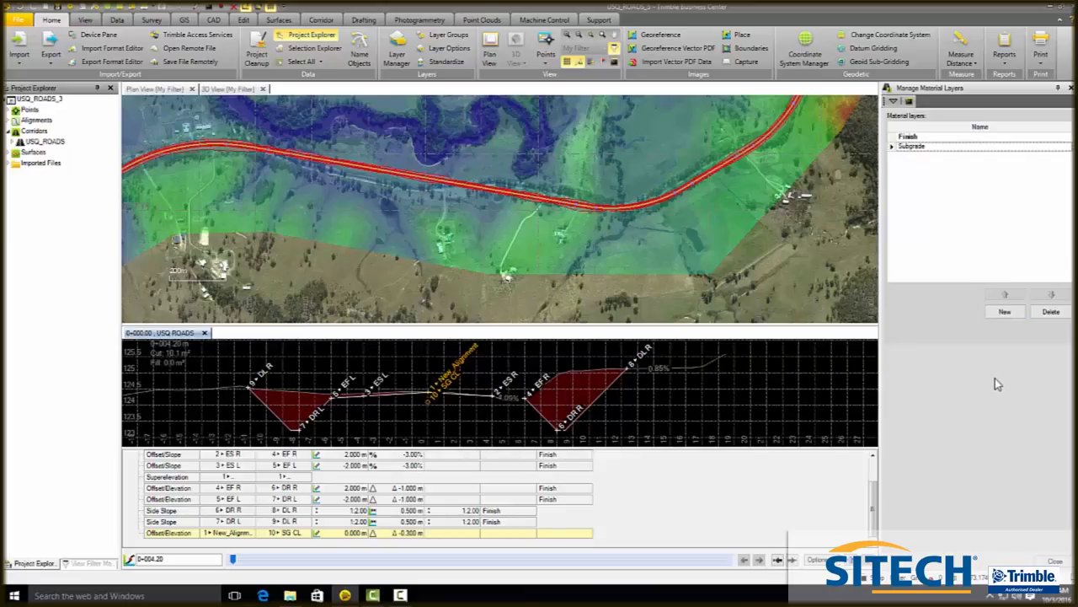
left_click(1058, 561)
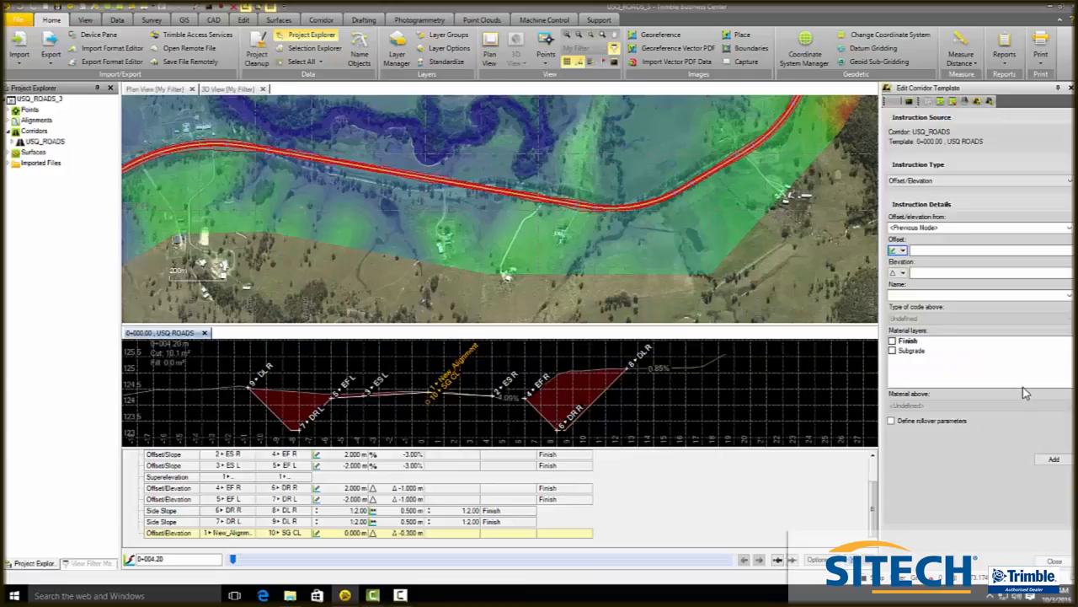
- Start a Slope/Slope instruction with first slope node 10+ SG CL and a node-to-node first slope
left_click(1016, 225)
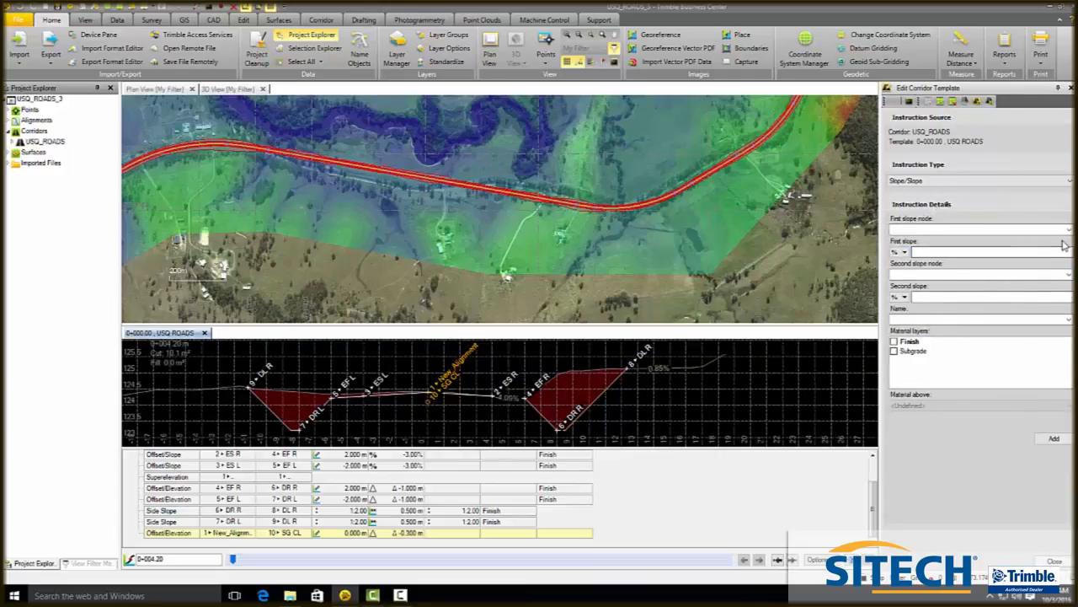
left_click(1070, 182)
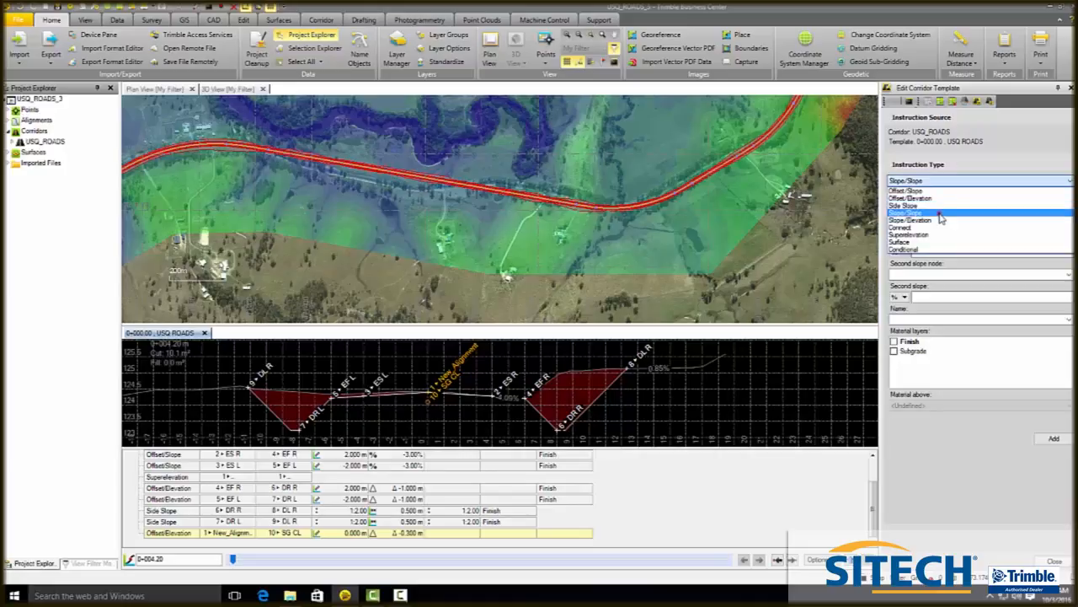
left_click(940, 215)
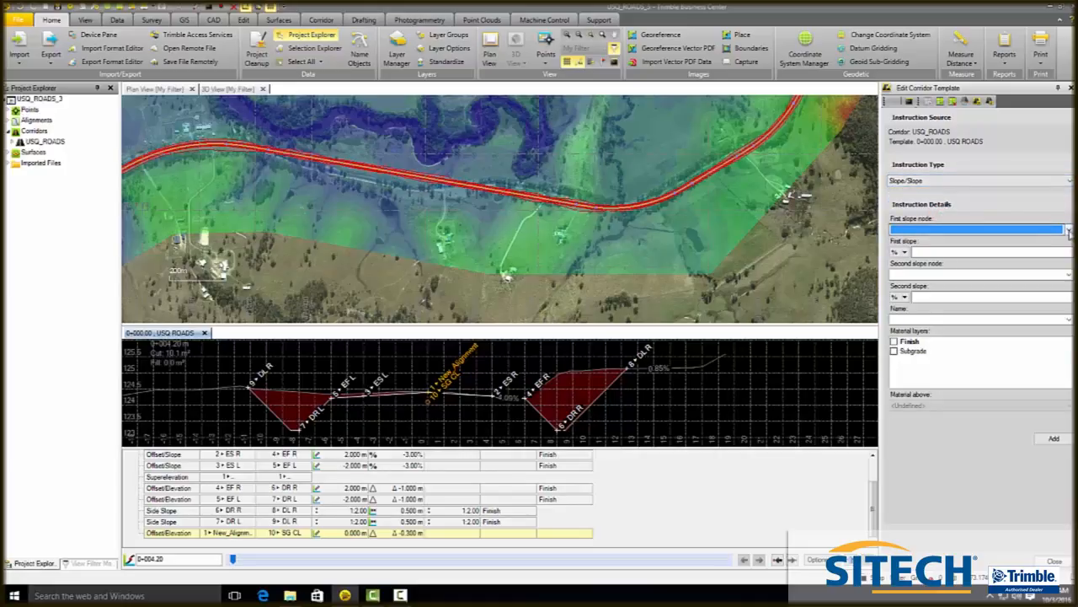
left_click(1069, 230)
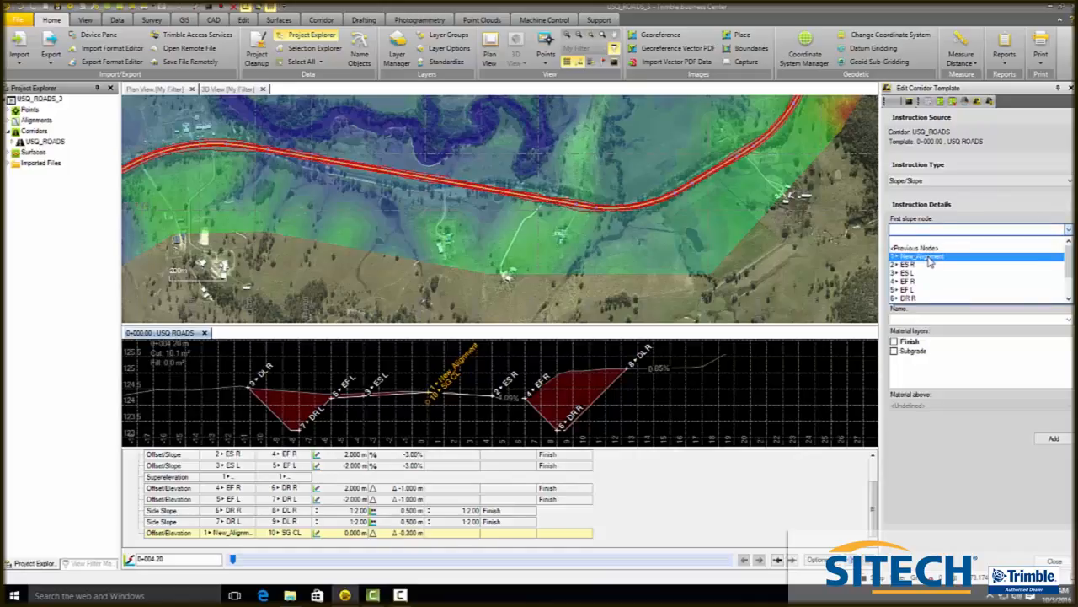
left_click(1068, 258)
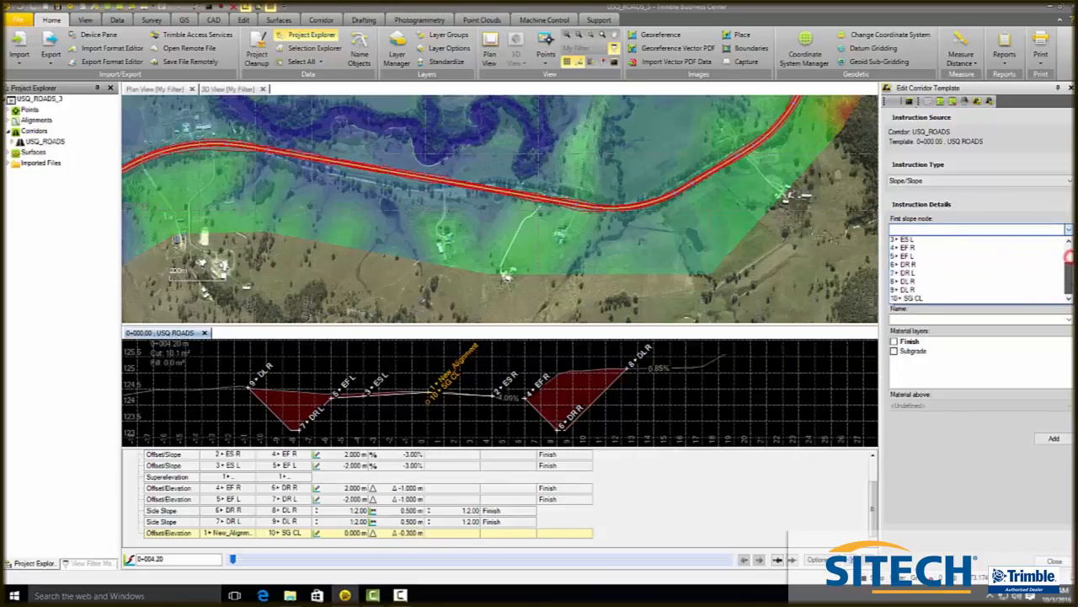
left_click(921, 300)
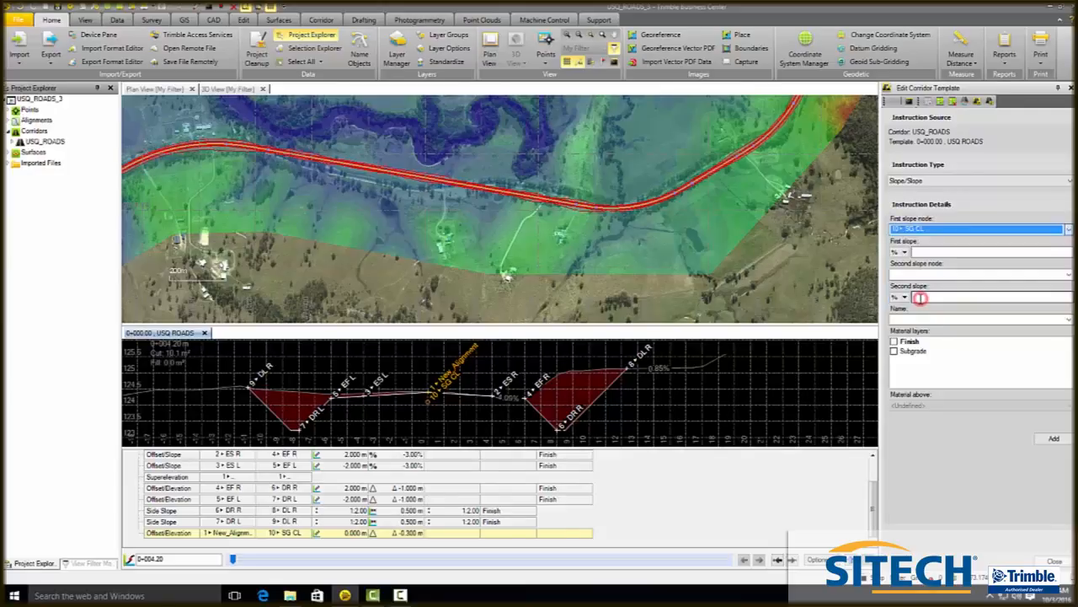
left_click(904, 252)
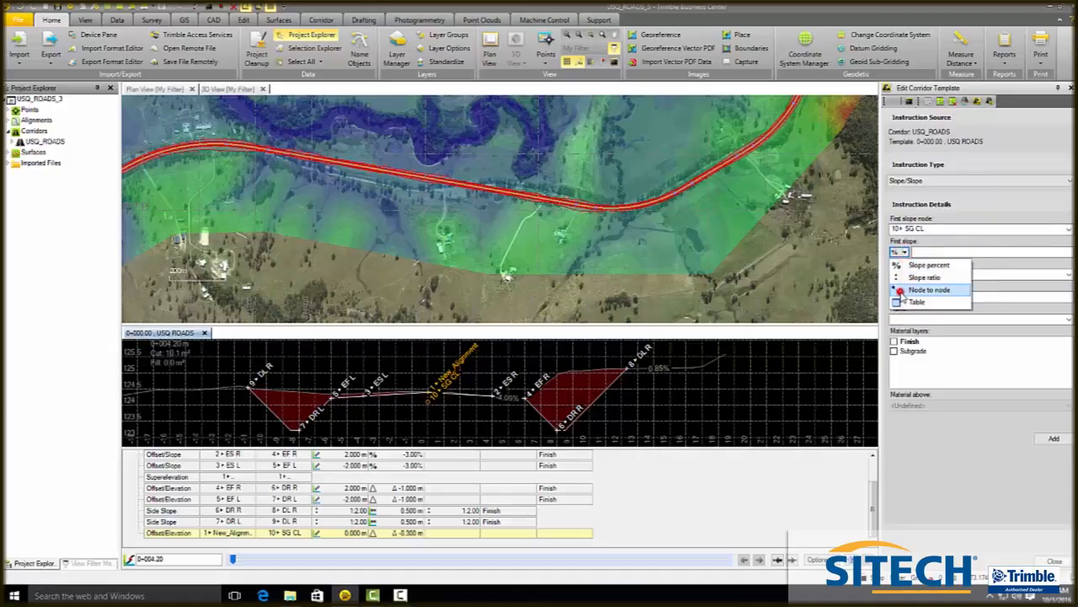
left_click(920, 289)
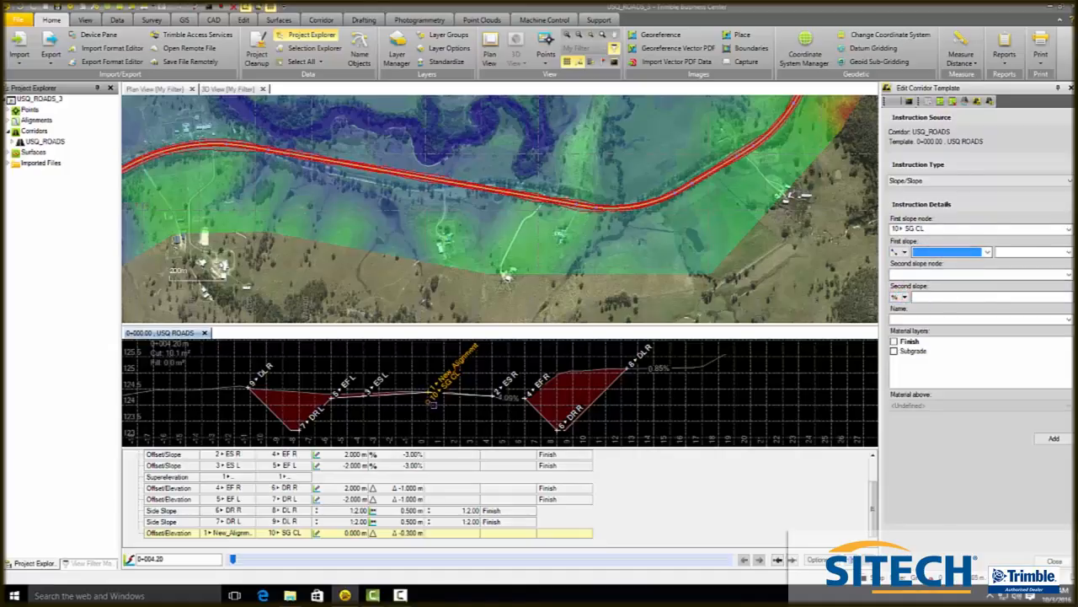
- Set the first slope from 1+ New_Alignment to 4+ EF R, and the second slope node to 4+ EF R using node-to-node
left_click(427, 381)
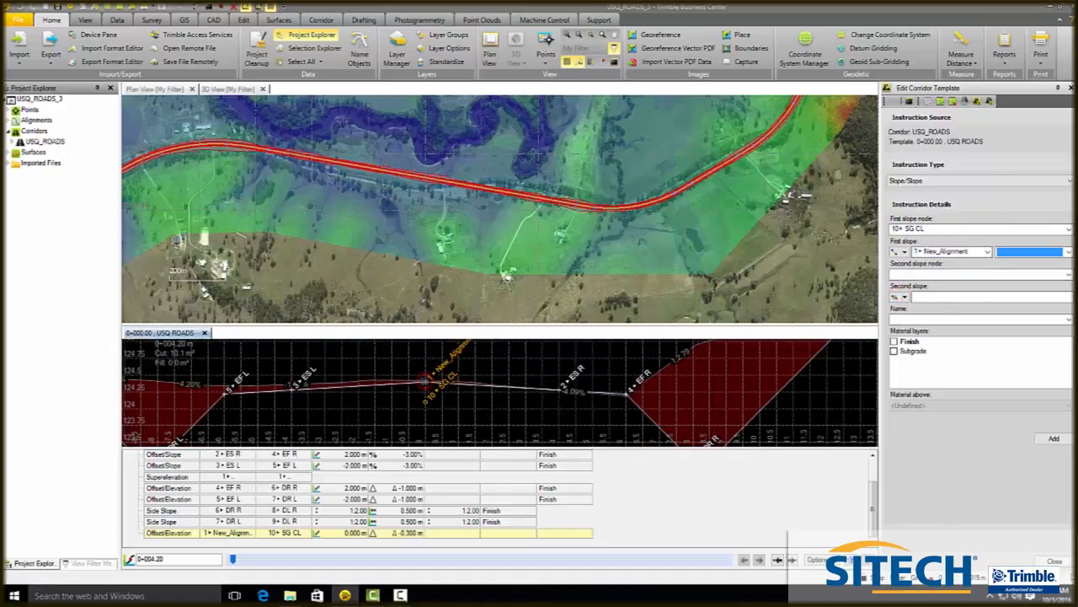
left_click(627, 392)
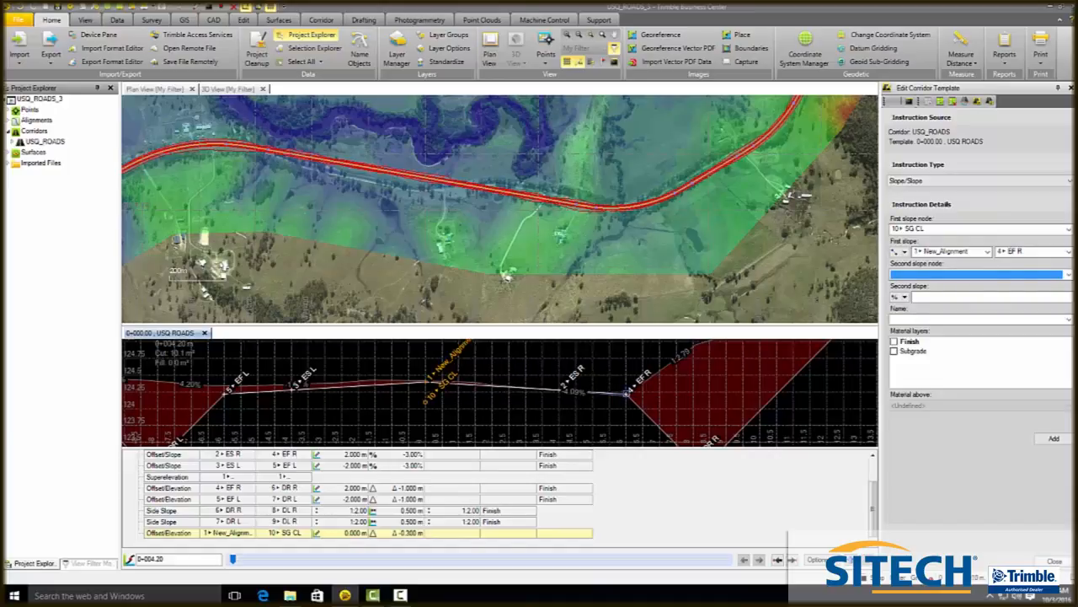
left_click(627, 393)
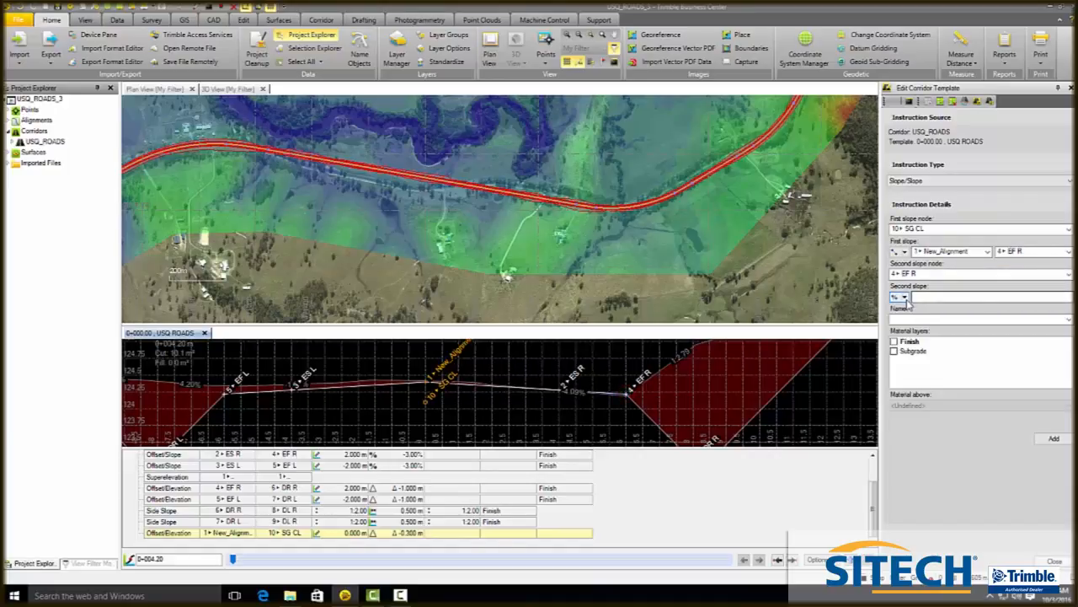
left_click(901, 297)
left_click(929, 335)
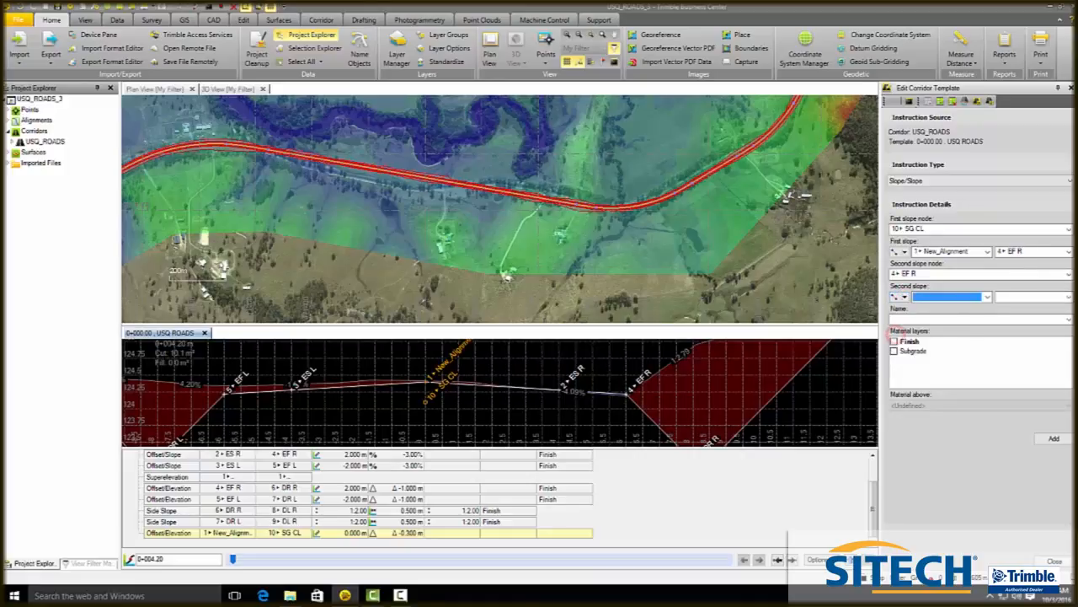
- Set the second slope from 4+ EF R to 6+ DR R, tick the Subgrade material layer, and add the instruction
scroll(591, 347, "down", 2)
scroll(674, 398, "up", 1)
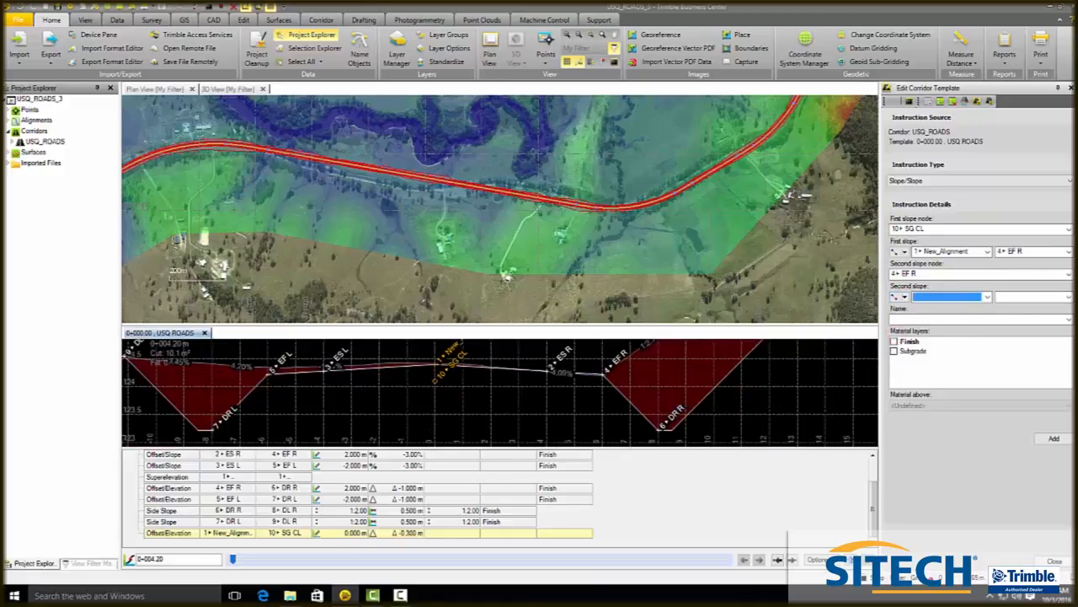
left_click(603, 373)
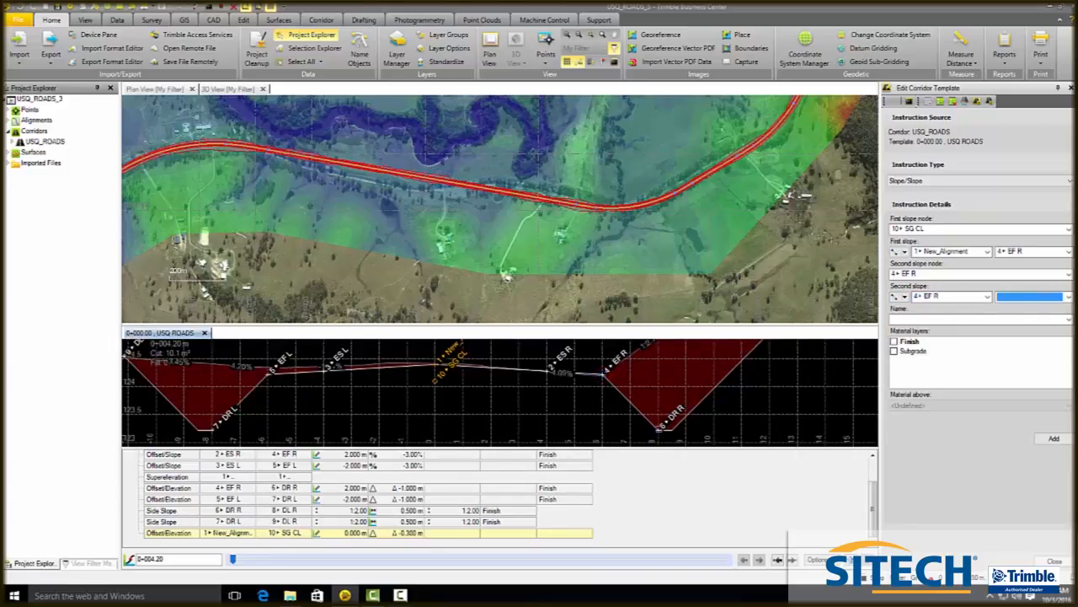
left_click(660, 427)
left_click(904, 317)
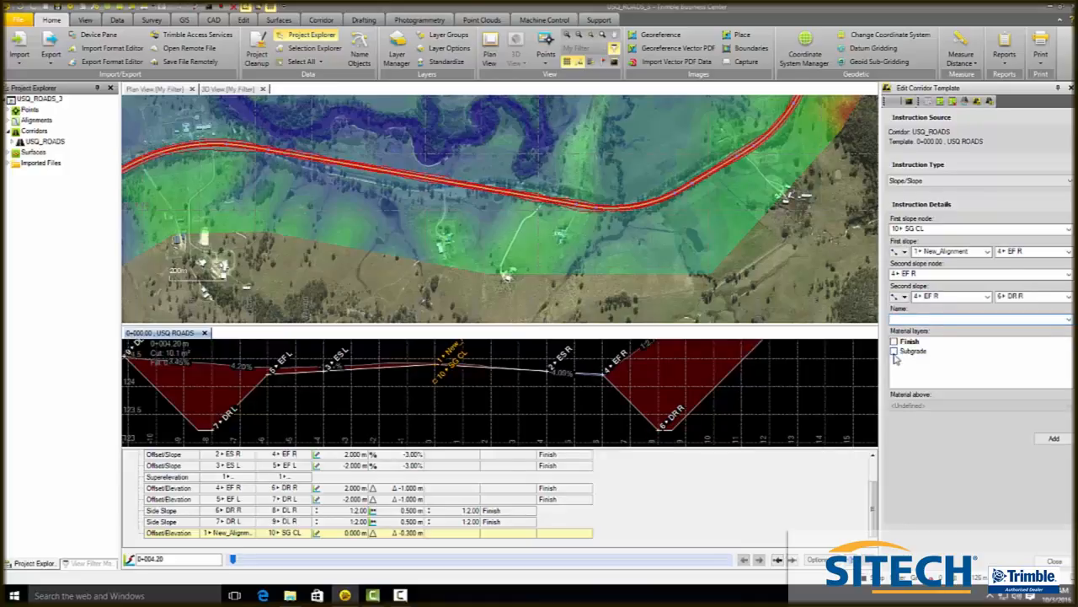
left_click(894, 351)
left_click(1060, 439)
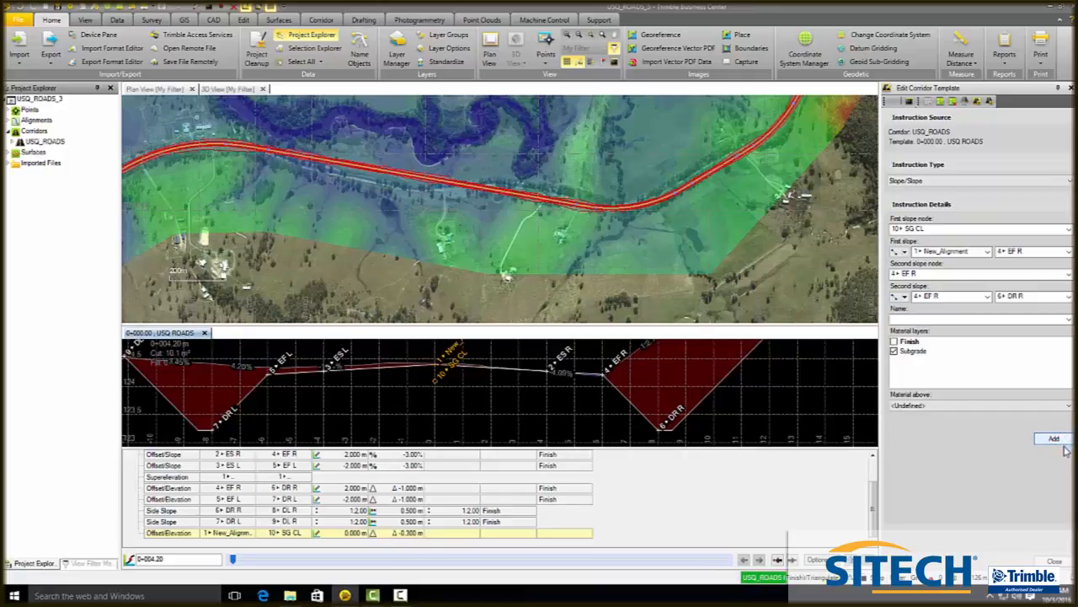
left_click(1054, 439)
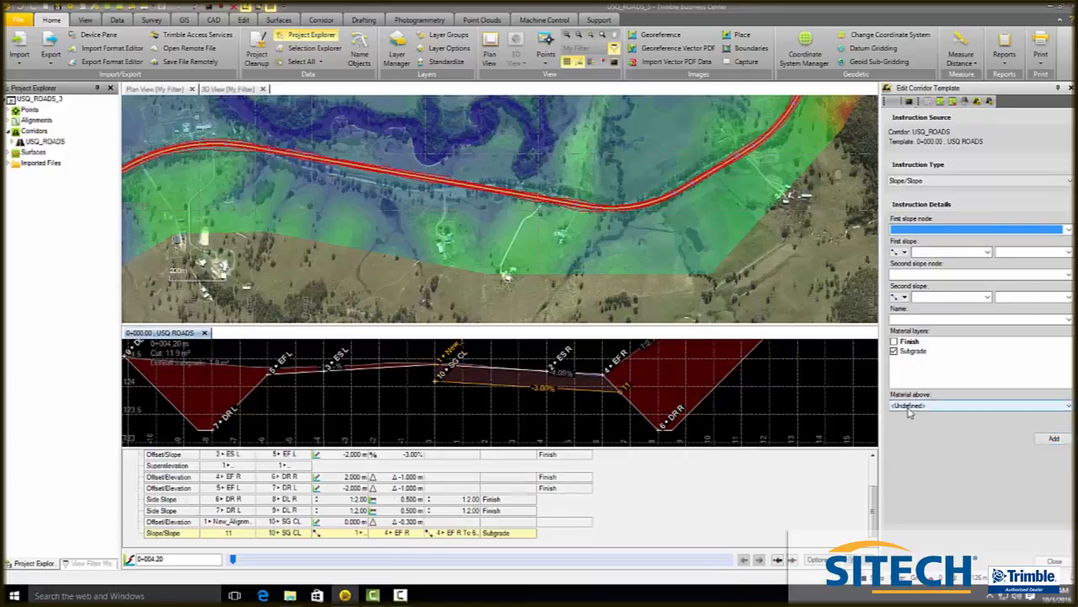
- Start another Slope/Slope from 10+ SG CL with first slope 1+ New_Alignment to 5+ EF L and second slope node 5+ EF L
left_click(1068, 229)
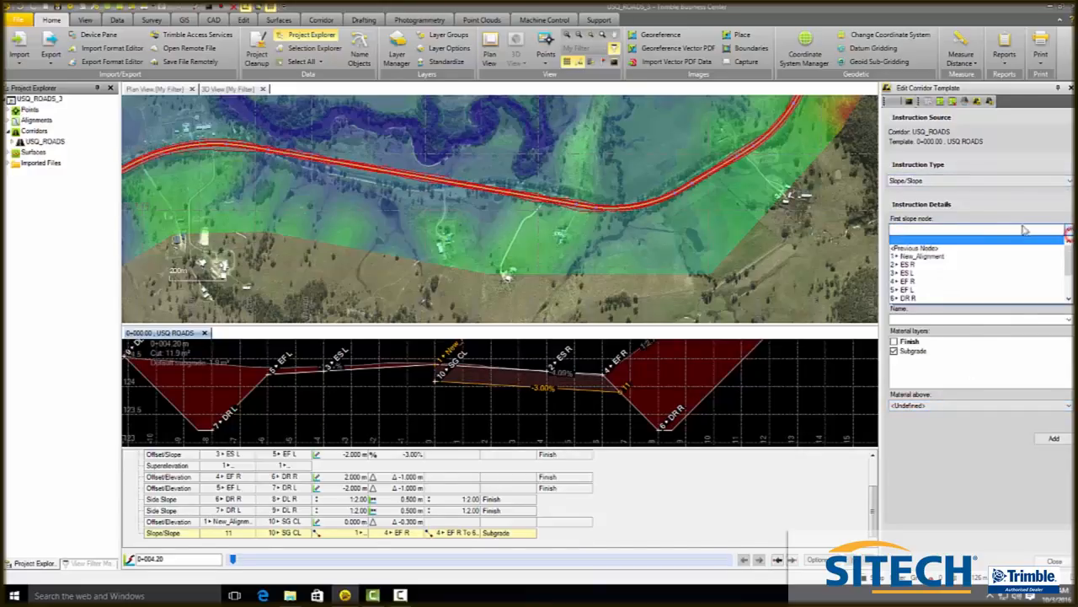
scroll(941, 269, "down", 3)
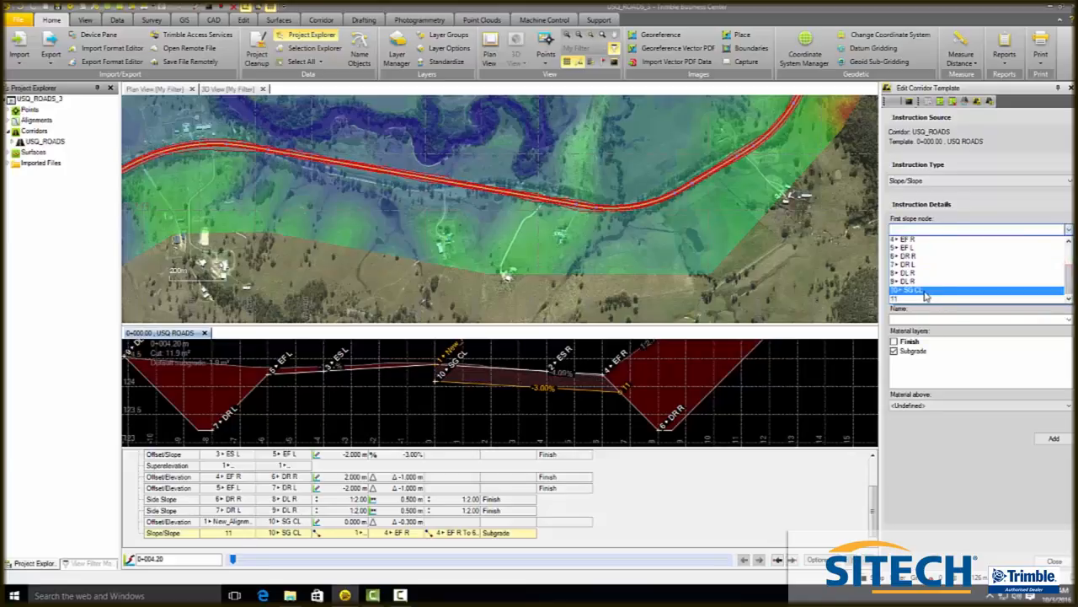
left_click(924, 290)
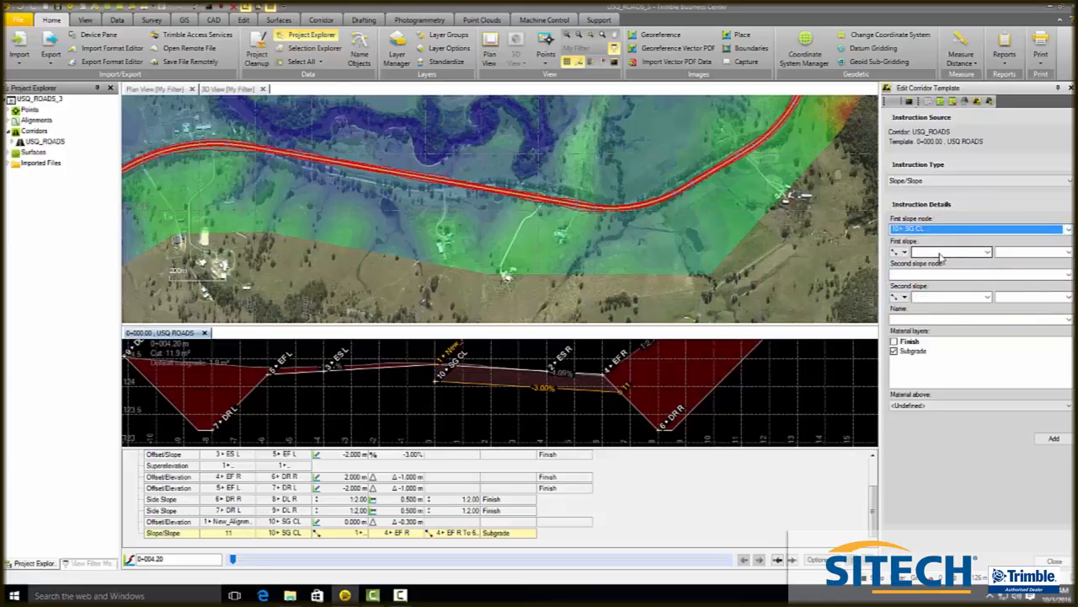
left_click(941, 253)
left_click(941, 260)
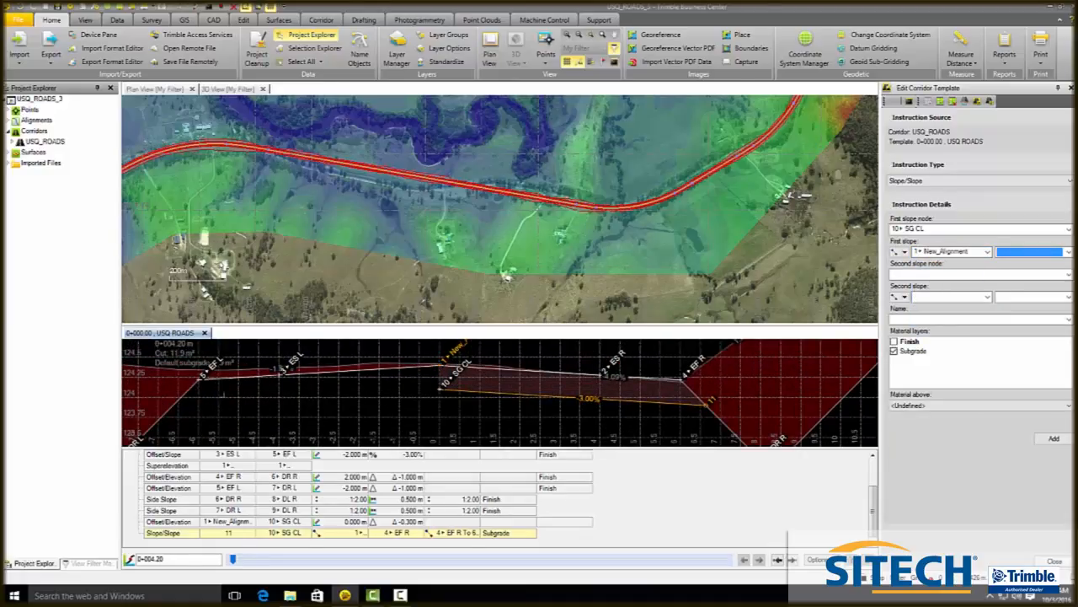
left_click(199, 378)
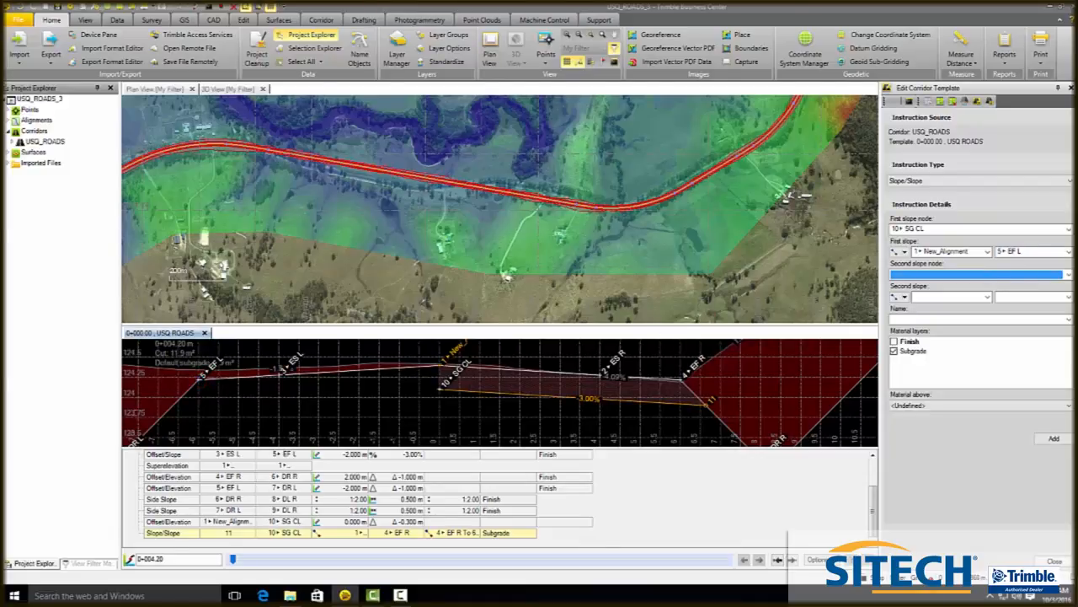
left_click(200, 378)
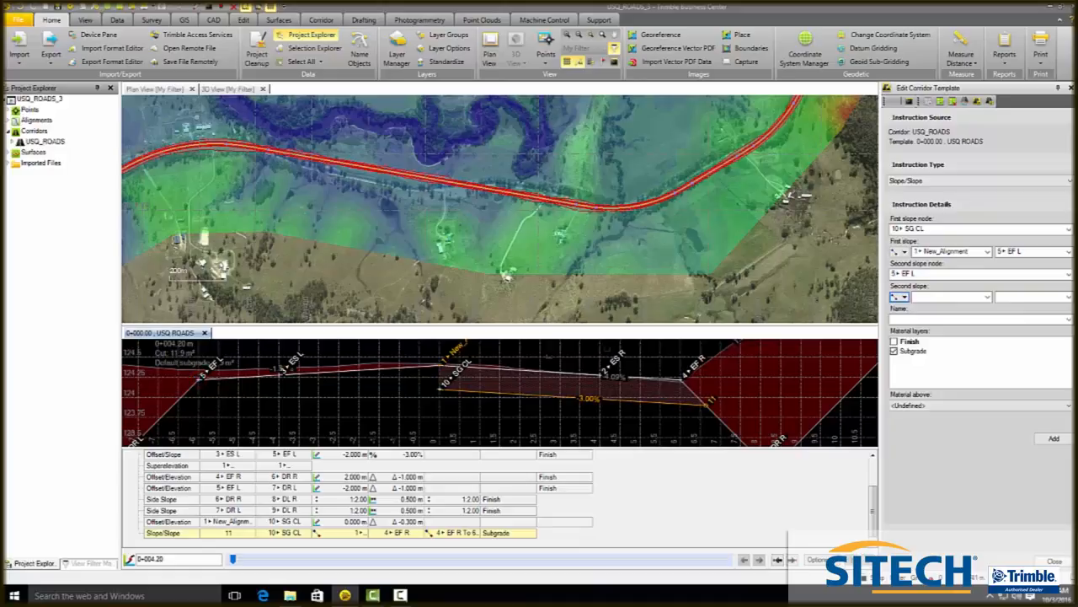
- Set the second slope from 5+ EF L to 7+ DR L, name it SGH L, and add the instruction
scroll(633, 354, "down", 2)
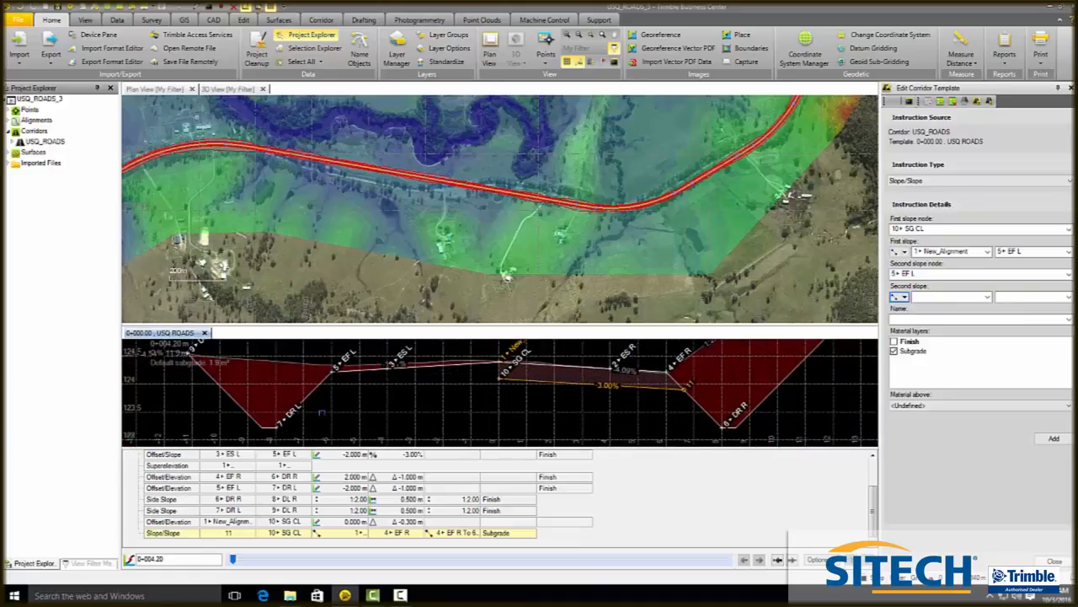
left_click(927, 298)
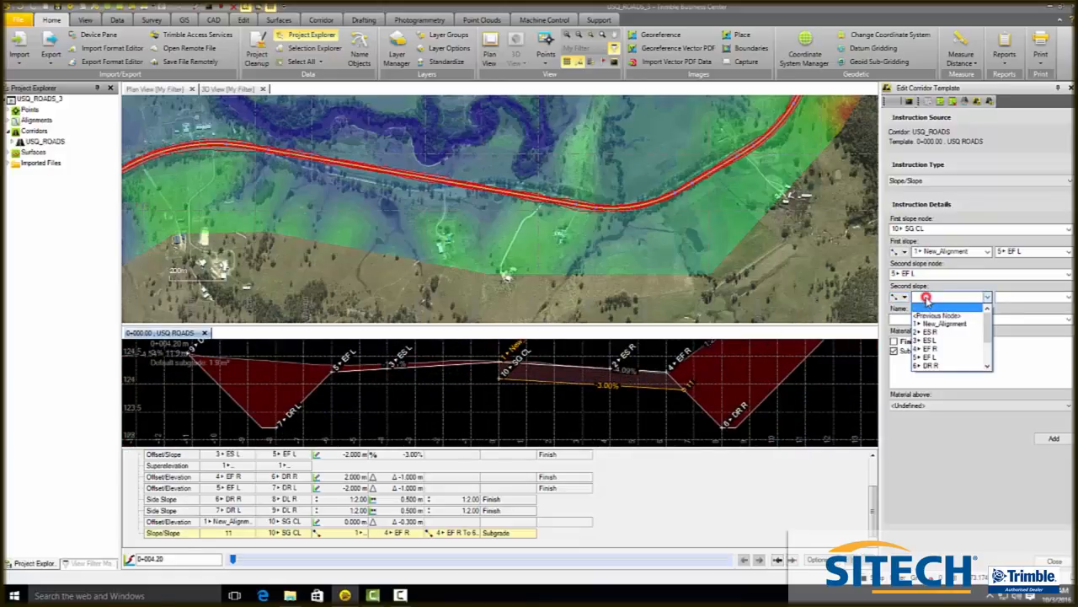
left_click(927, 300)
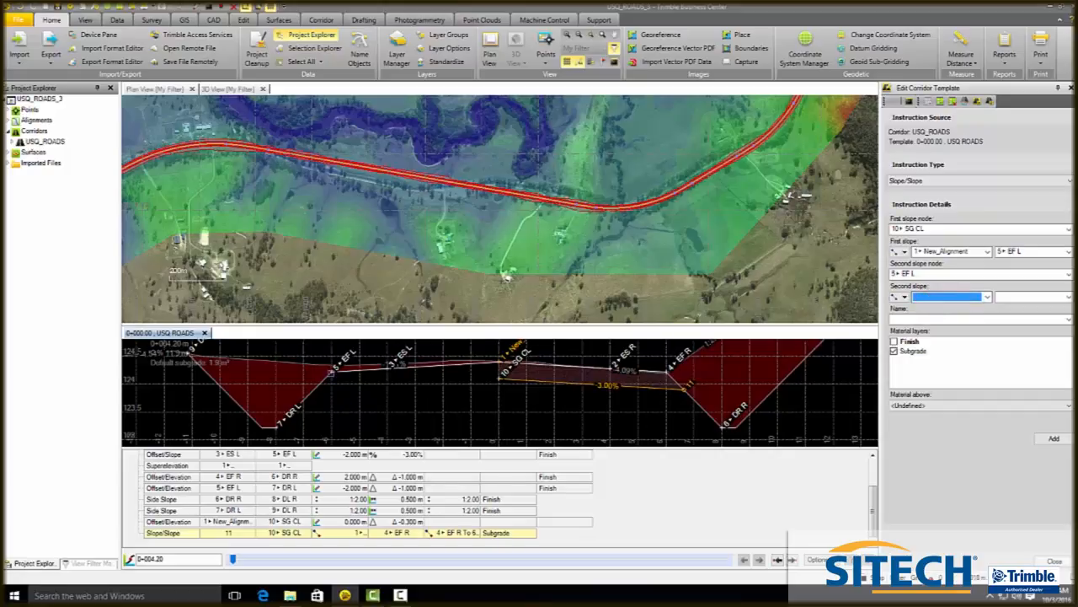
left_click(330, 372)
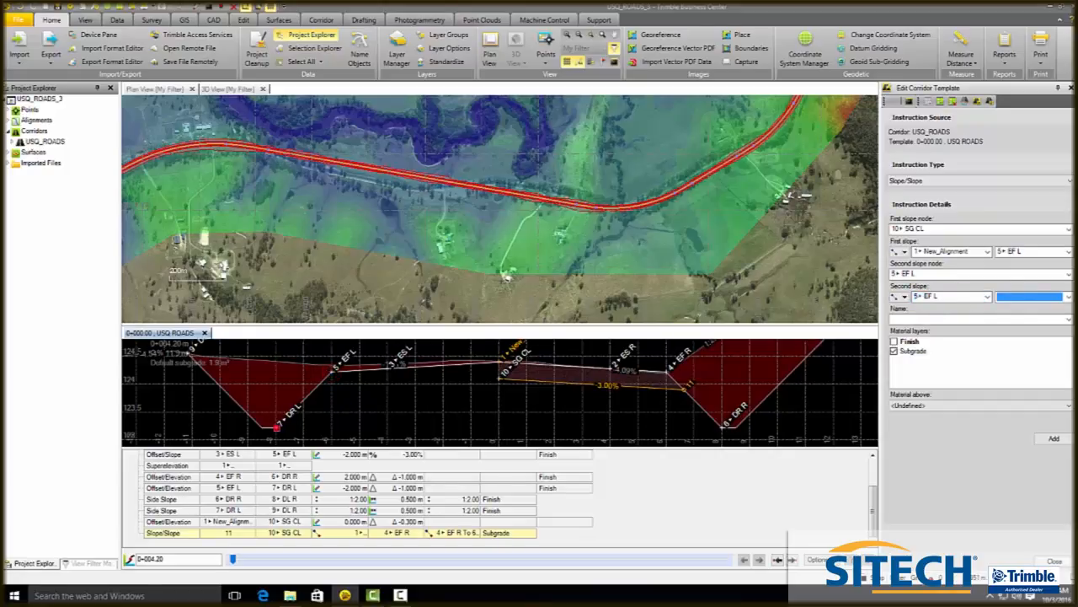
left_click(275, 427)
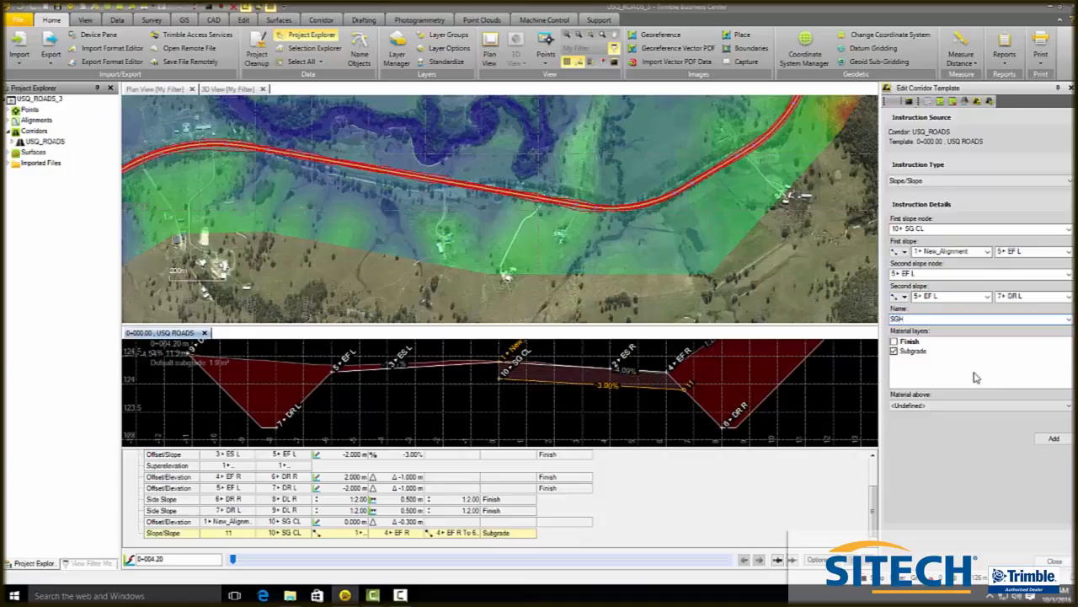
left_click(1054, 439)
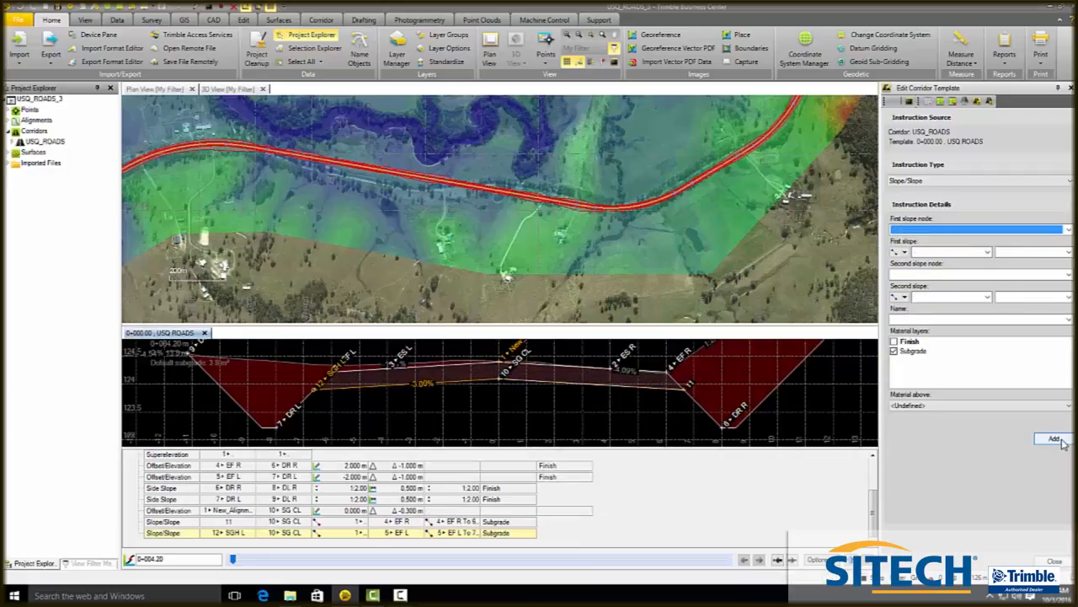
- Rename the earlier right-side subgrade Slope/Slope instruction as SGH R and save it
left_click(231, 522)
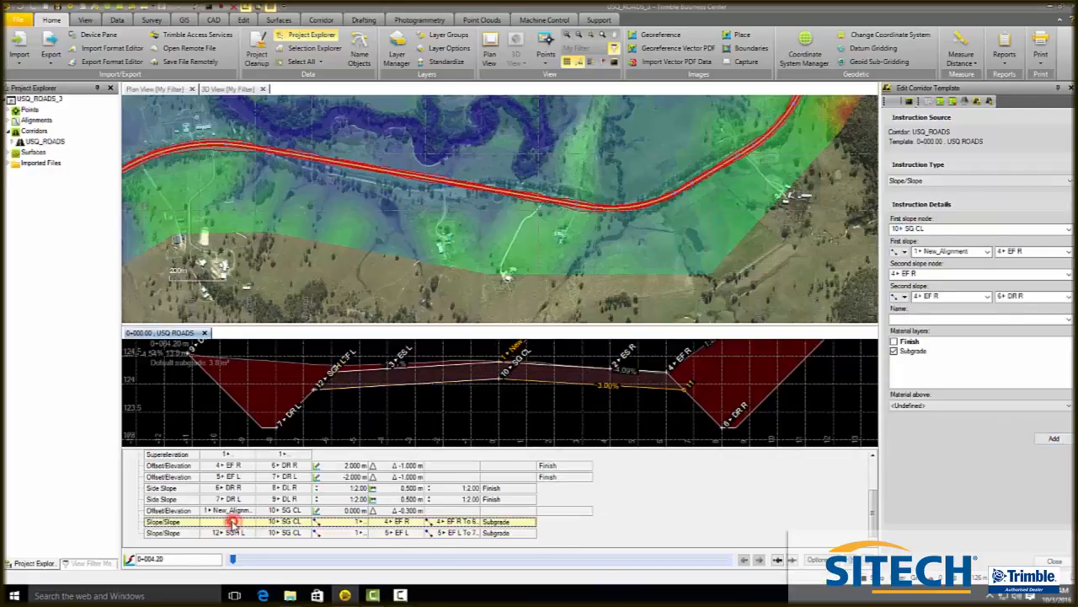
left_click(903, 318)
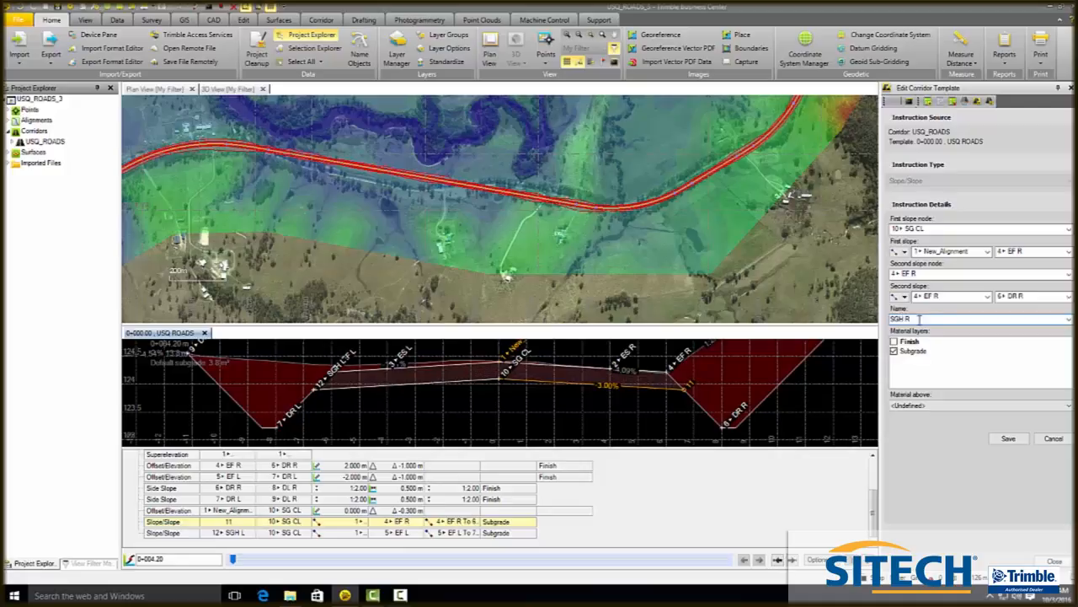
left_click(1007, 439)
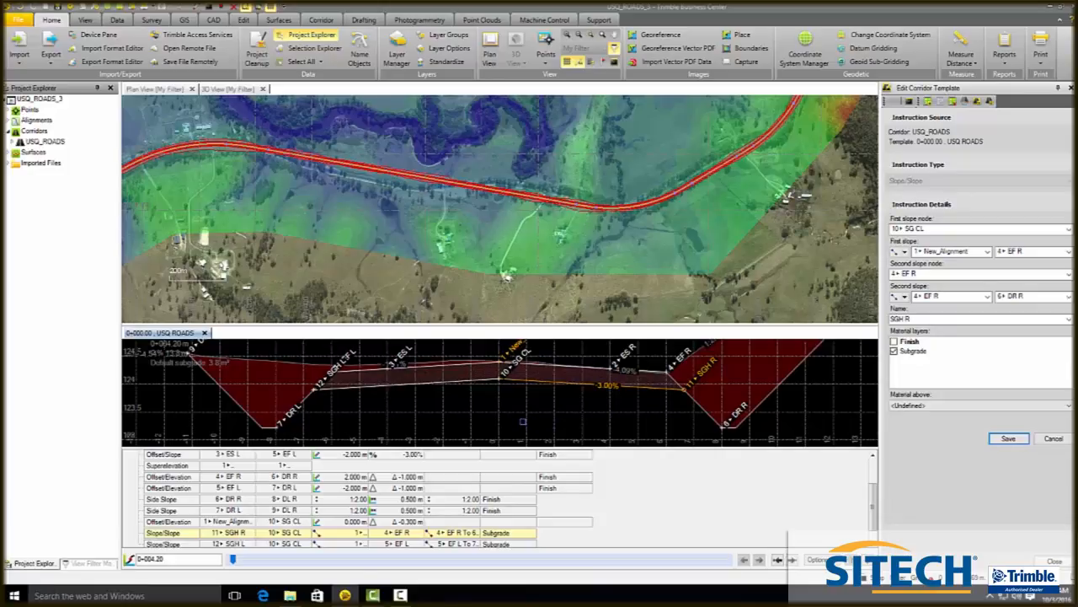
- Switch to the 3D view to examine the corridor along the alignment
scroll(518, 423, "down", 2)
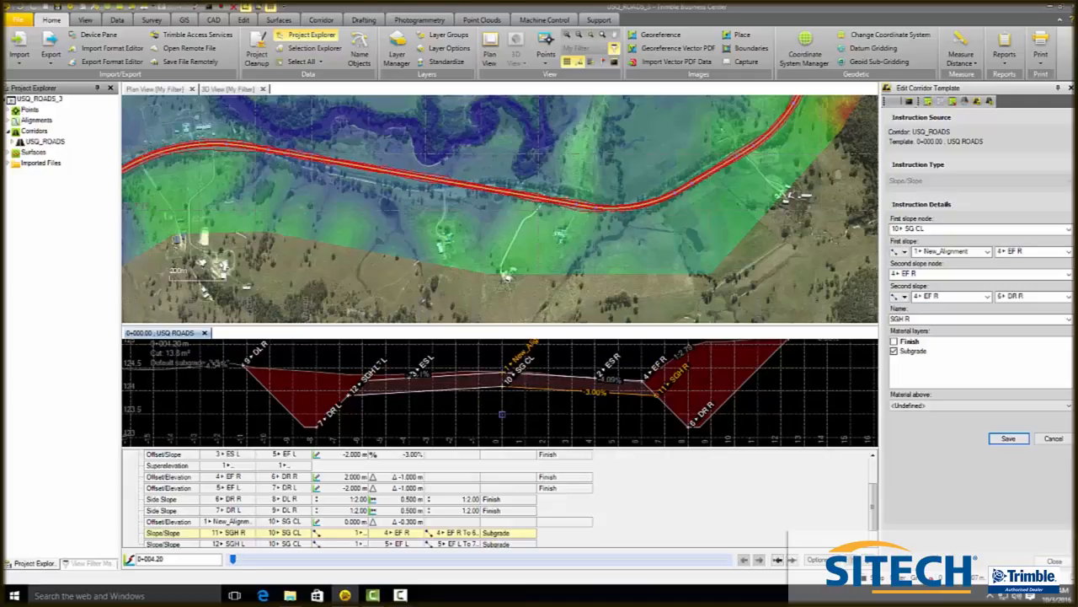
left_click(229, 89)
scroll(551, 171, "up", 3)
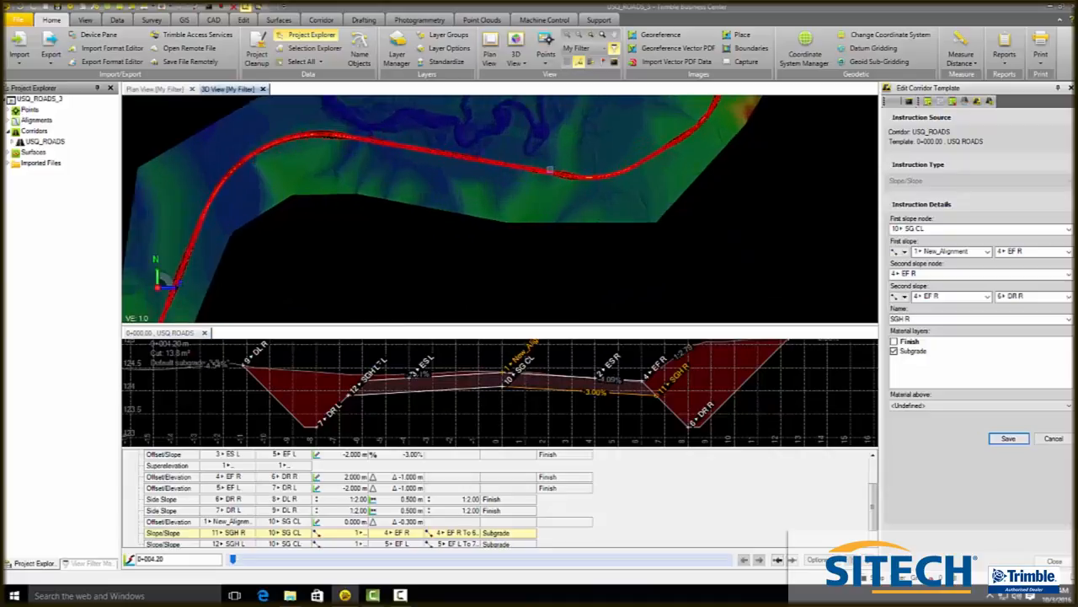
scroll(336, 135, "up", 2)
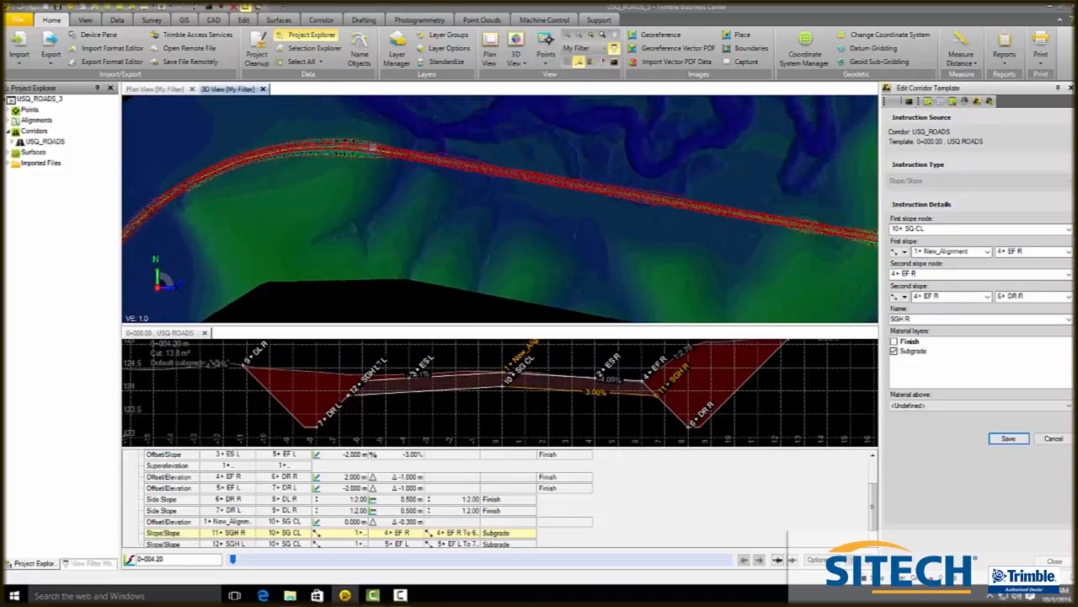
- Inspect the corridor surface closely along its curved section in the 3D view
middle_click(372, 148)
middle_click_drag(380, 204, 262, 186, "alt")
left_click_drag(242, 178, 236, 175)
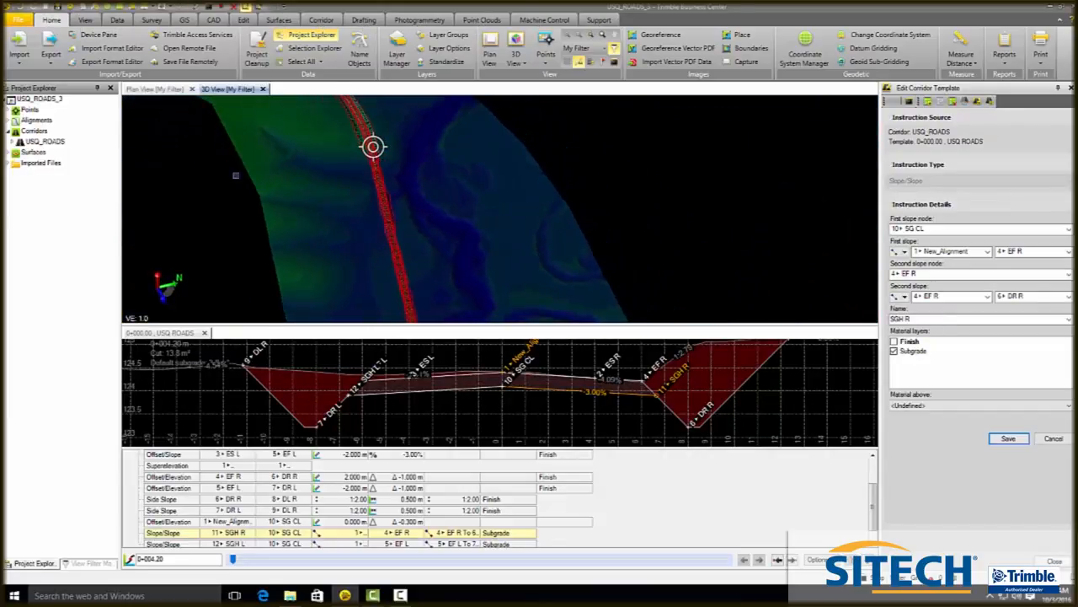
middle_click_drag(402, 213, 400, 273)
middle_click_drag(367, 140, 370, 175)
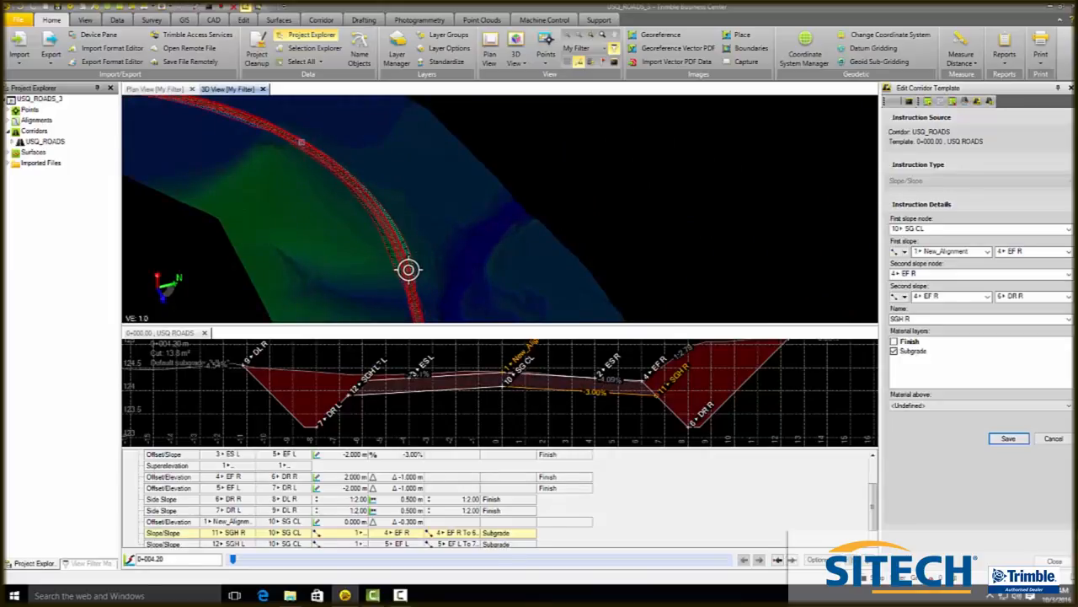
left_click(348, 175, "alt")
left_click_drag(443, 238, 356, 173)
scroll(358, 173, "up", 5)
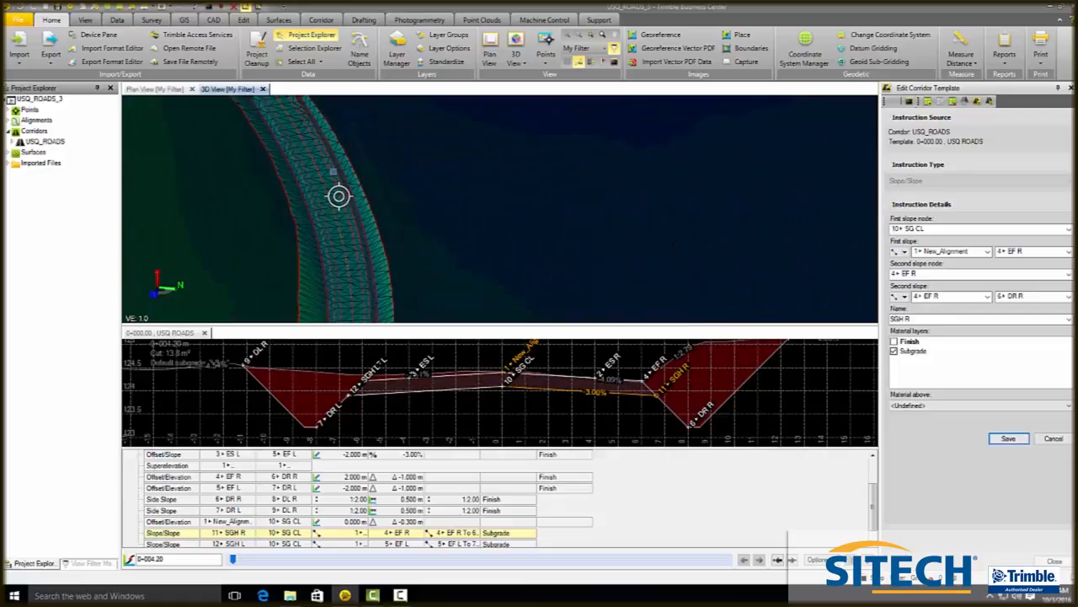
scroll(338, 196, "down", 5)
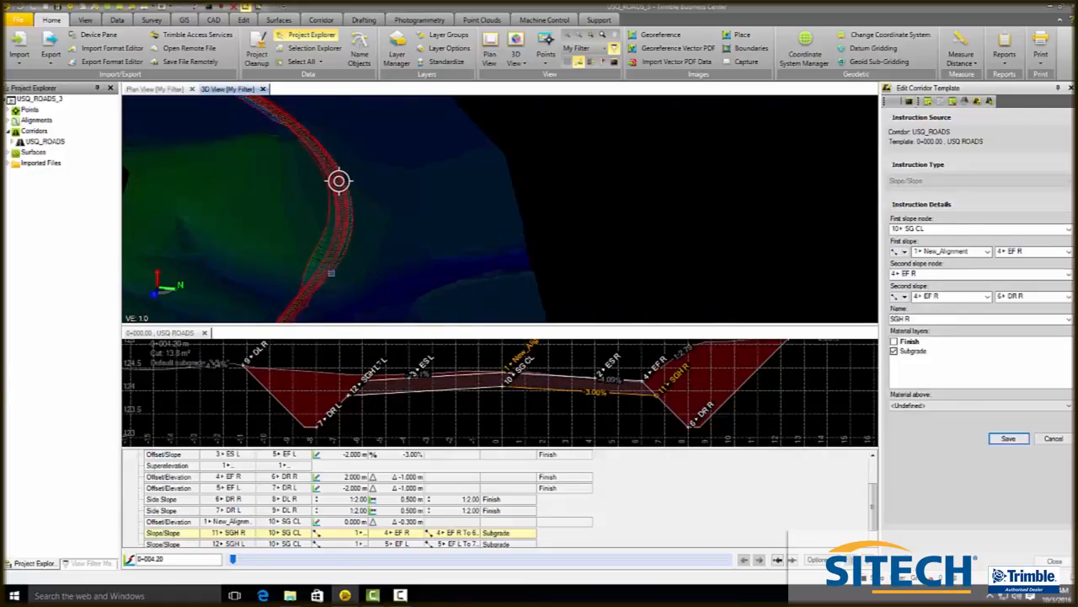
left_click_drag(337, 273, 562, 296)
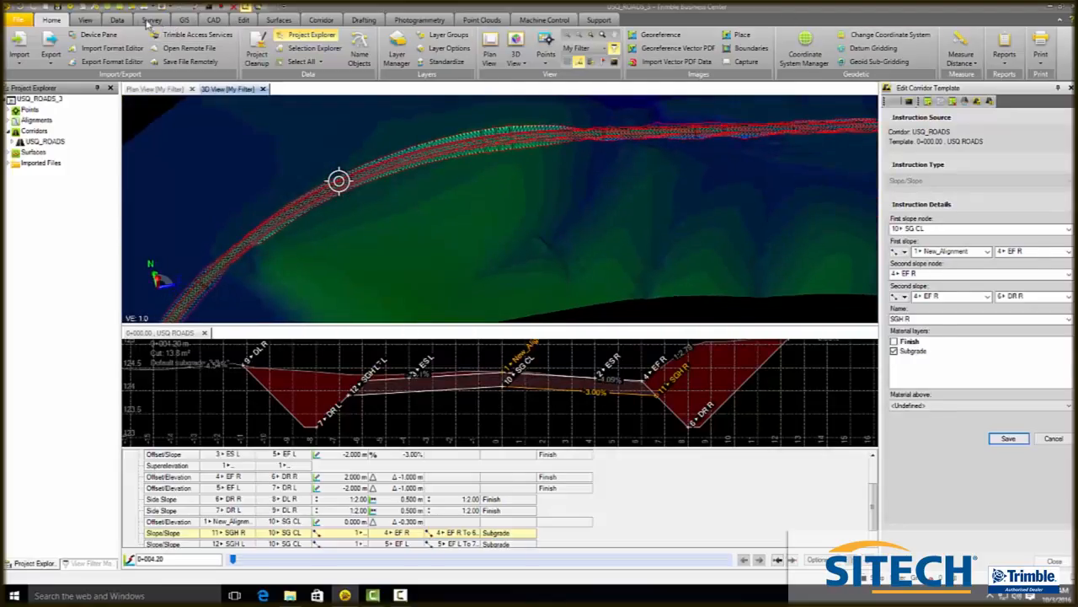
- Generate an earthwork report comparing the WEBBRD_clipped surface with the USQ_ROADS (Finish) corridor surface
left_click(327, 21)
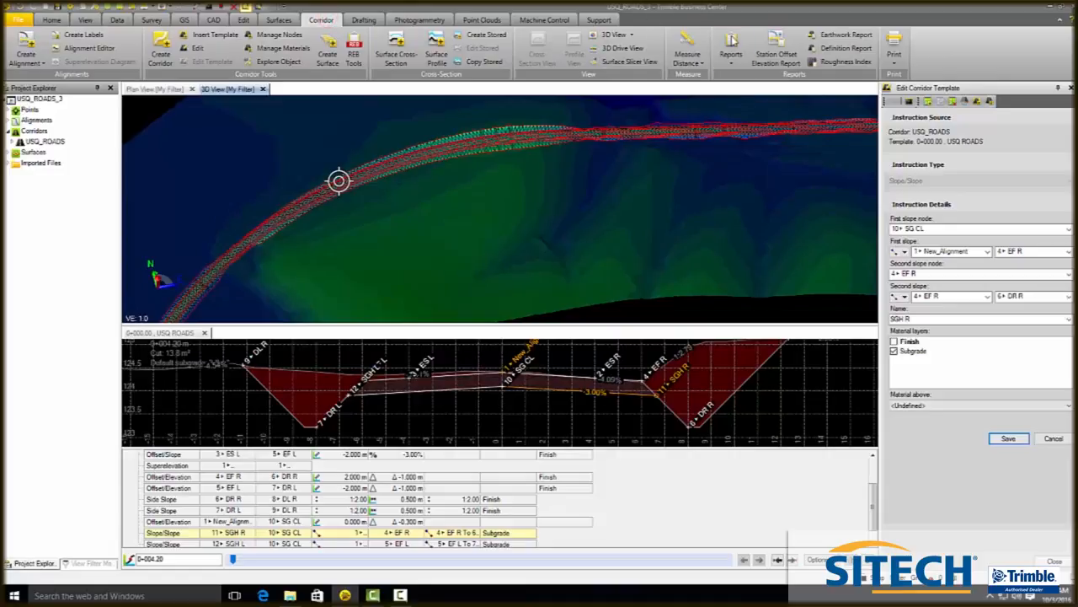
left_click(731, 46)
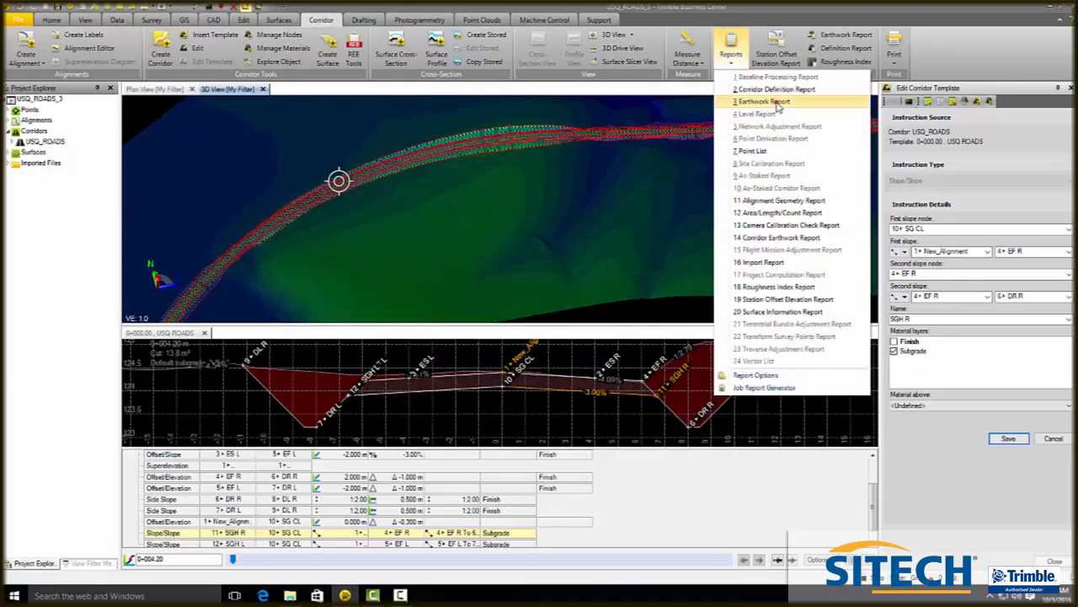
left_click(773, 101)
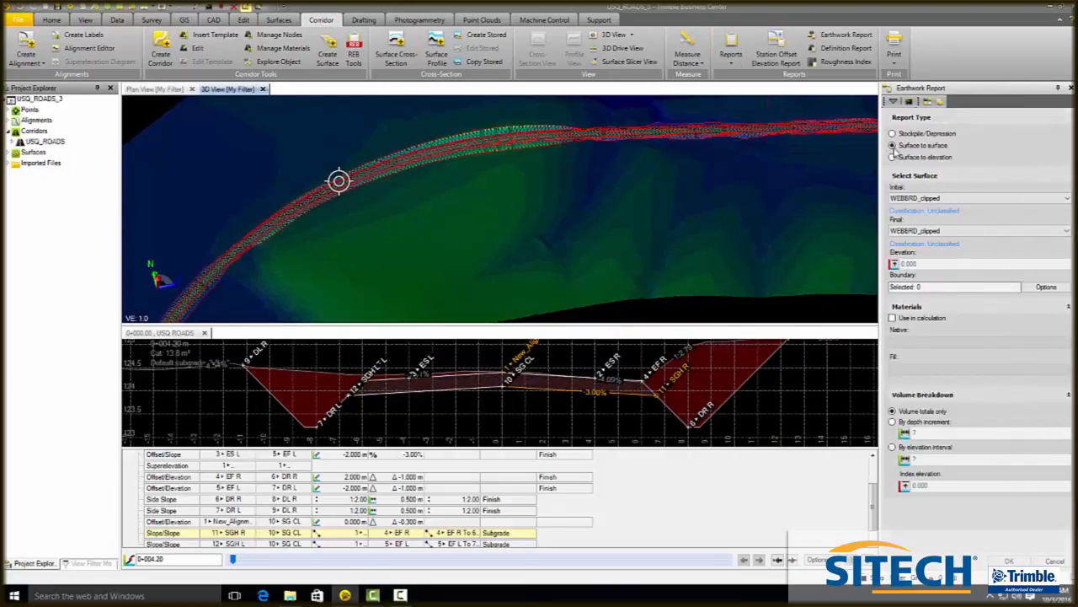
left_click(968, 231)
left_click(969, 241)
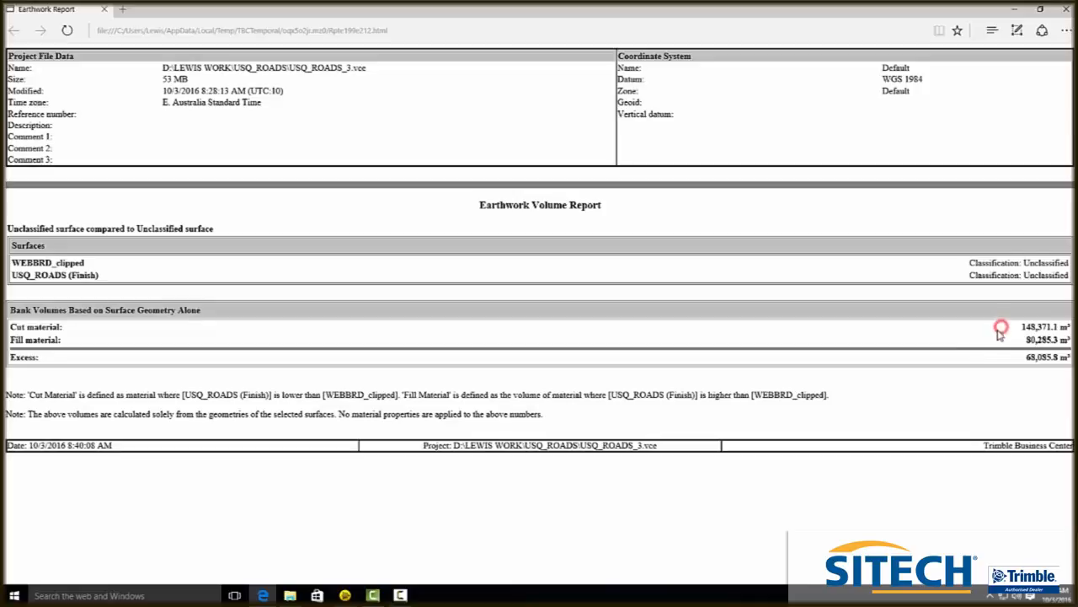
left_click(1013, 10)
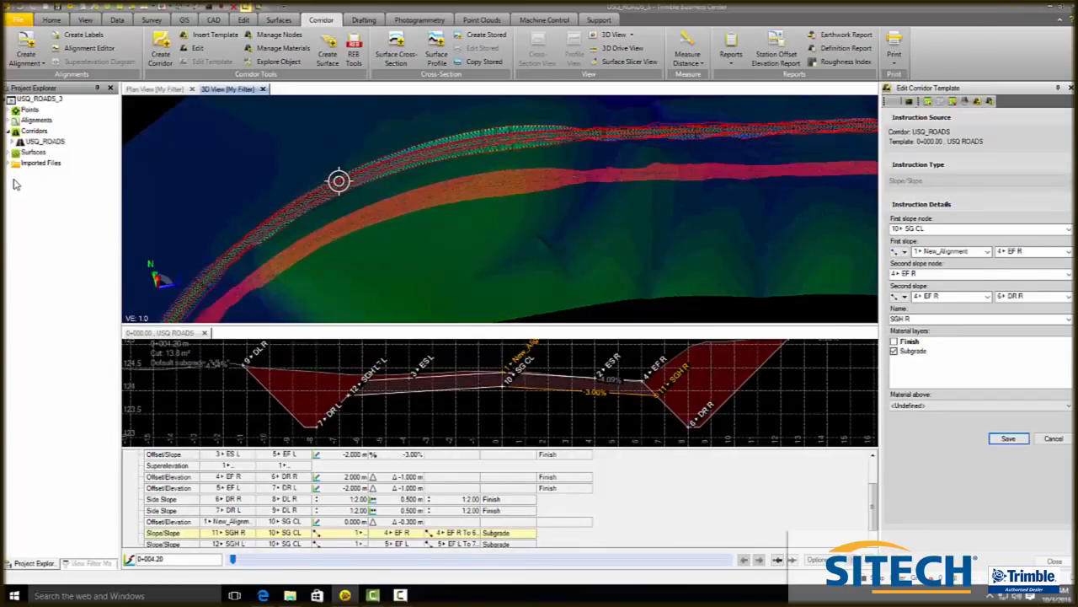
- Open a new profile view of New_Alignment
left_click(8, 121)
left_click(10, 121)
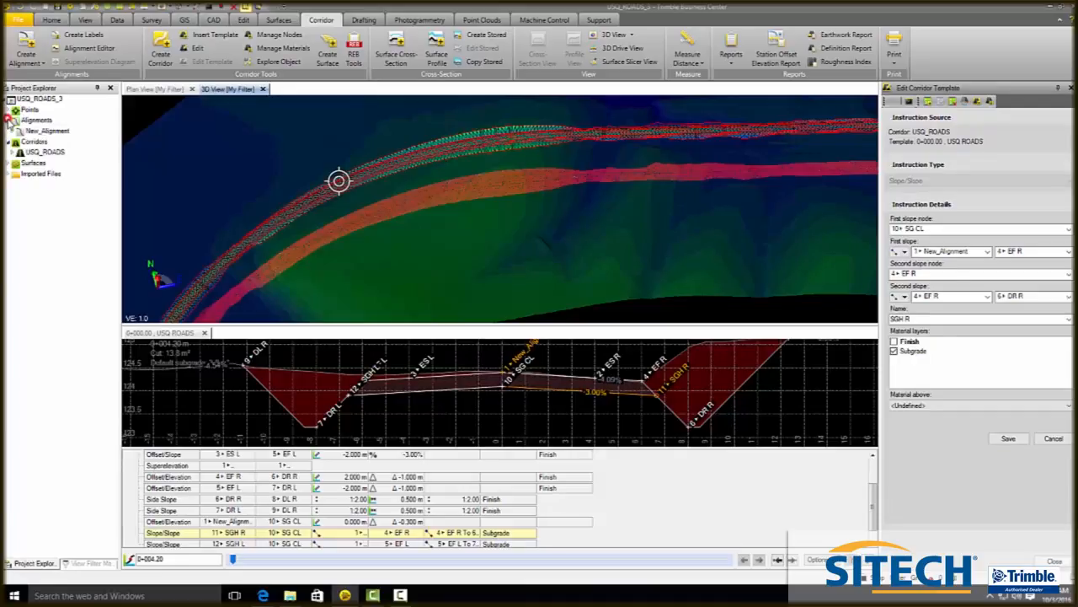
right_click(34, 132)
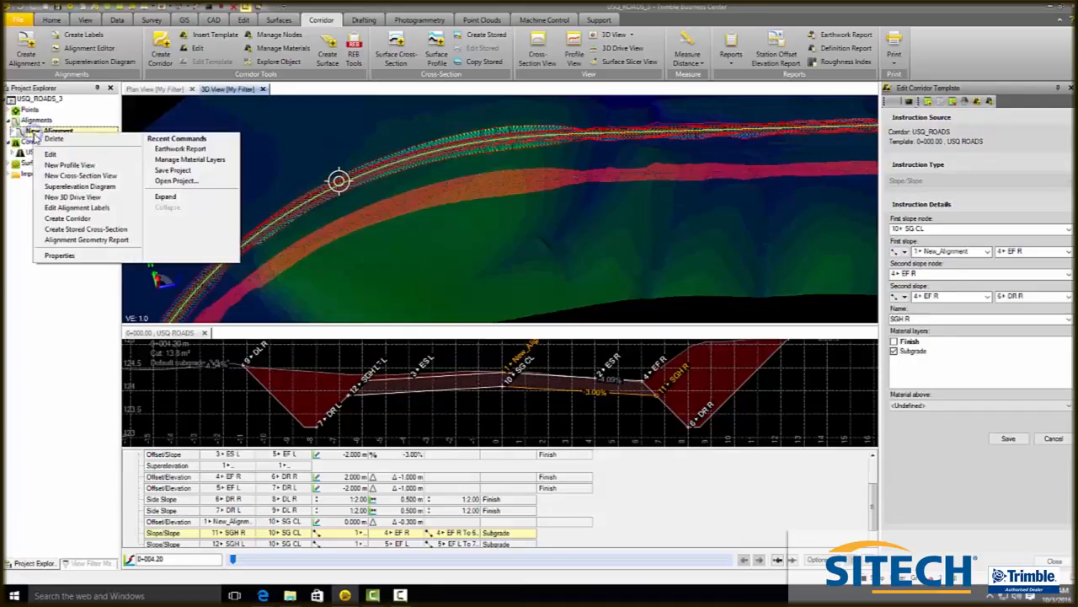
left_click(80, 167)
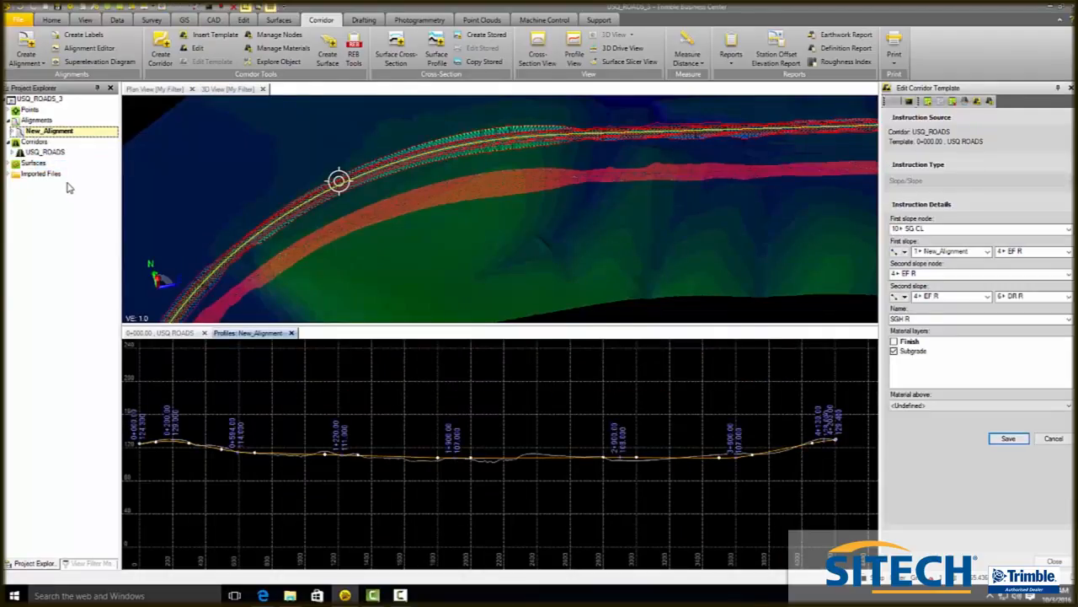
- Open New_Alignment for editing and examine its vertical profile against the ground in the profile view
right_click(42, 133)
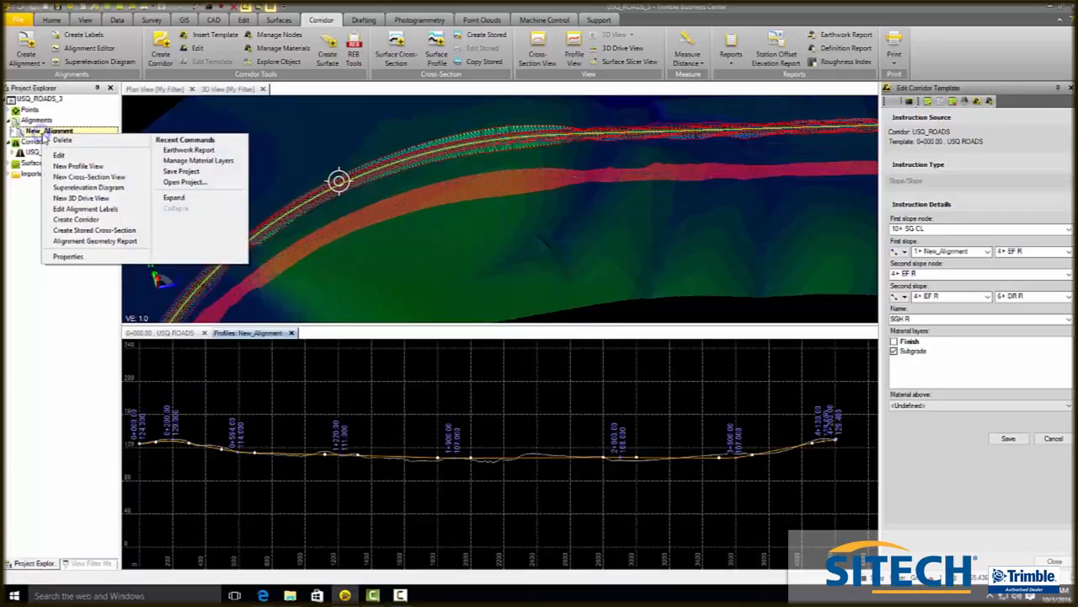
left_click(60, 156)
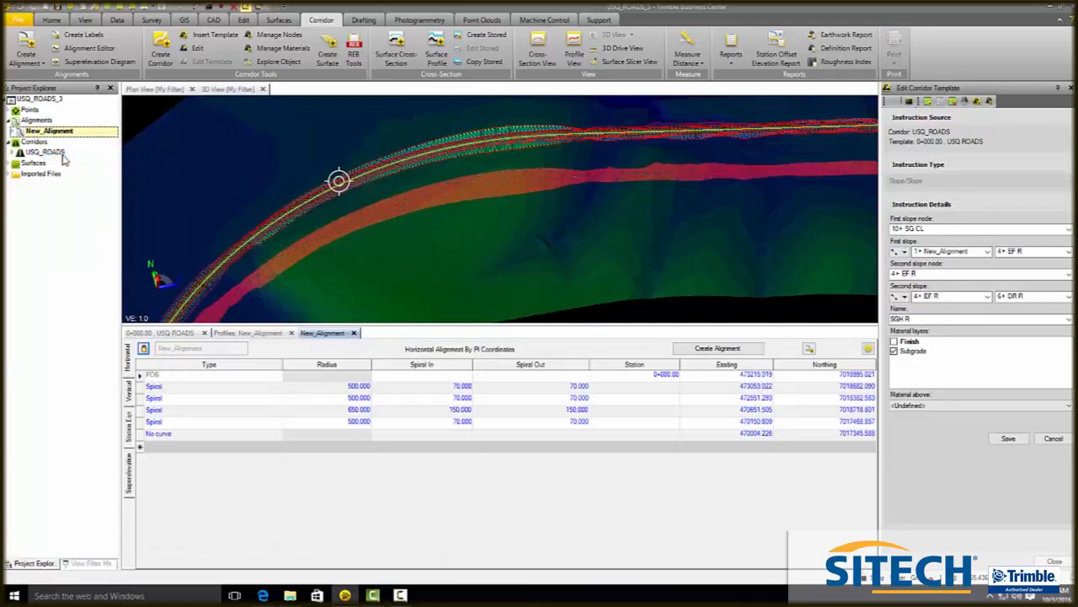
left_click(264, 334)
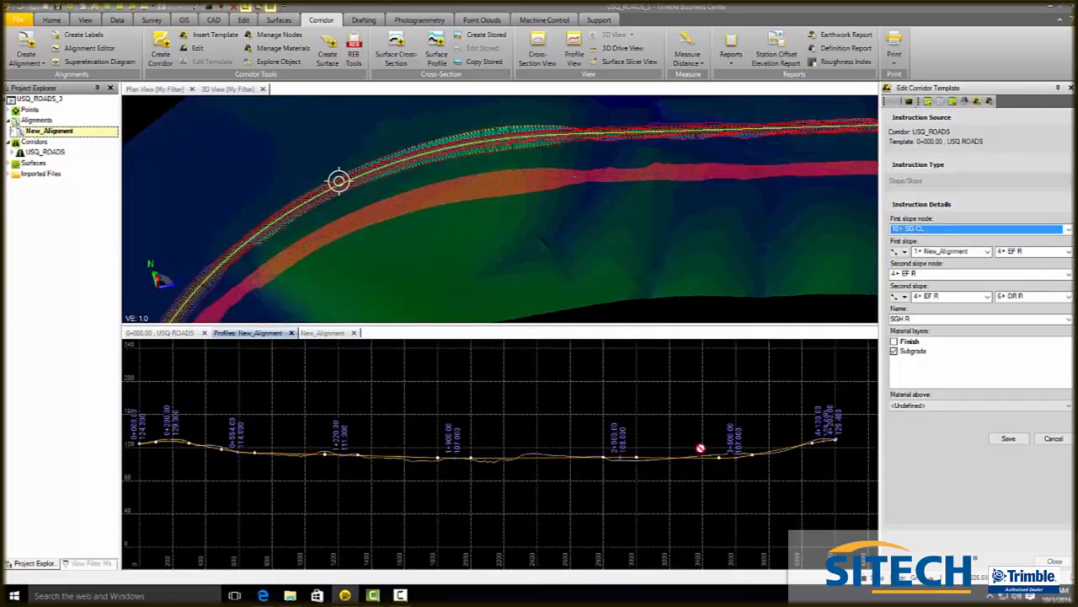
scroll(708, 447, "down", 2)
scroll(455, 444, "down", 1)
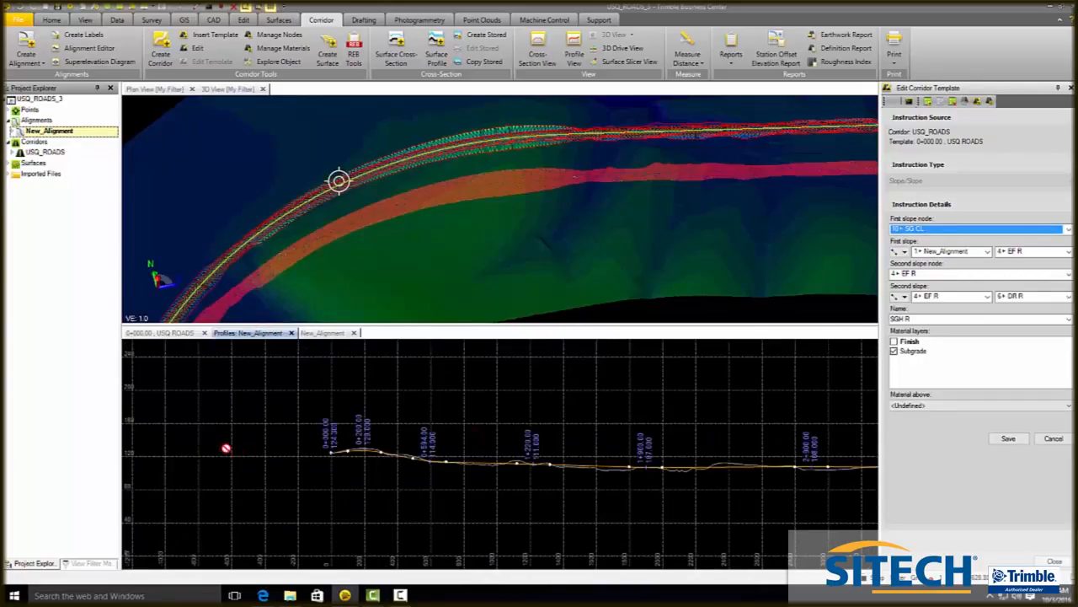
scroll(219, 445, "down", 1)
scroll(286, 464, "down", 1)
scroll(340, 476, "up", 1)
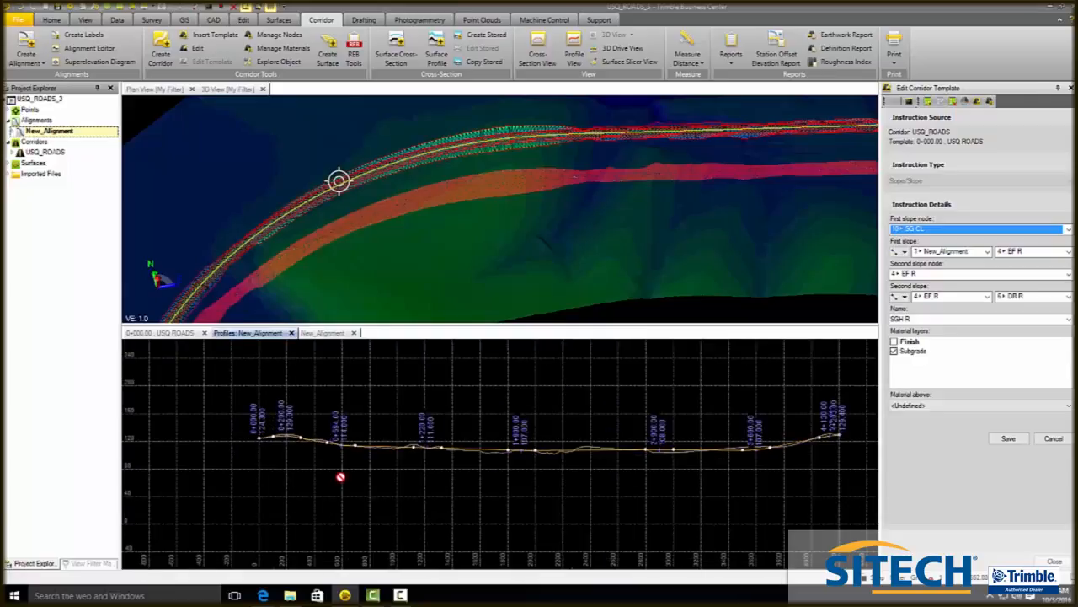
scroll(341, 477, "up", 1)
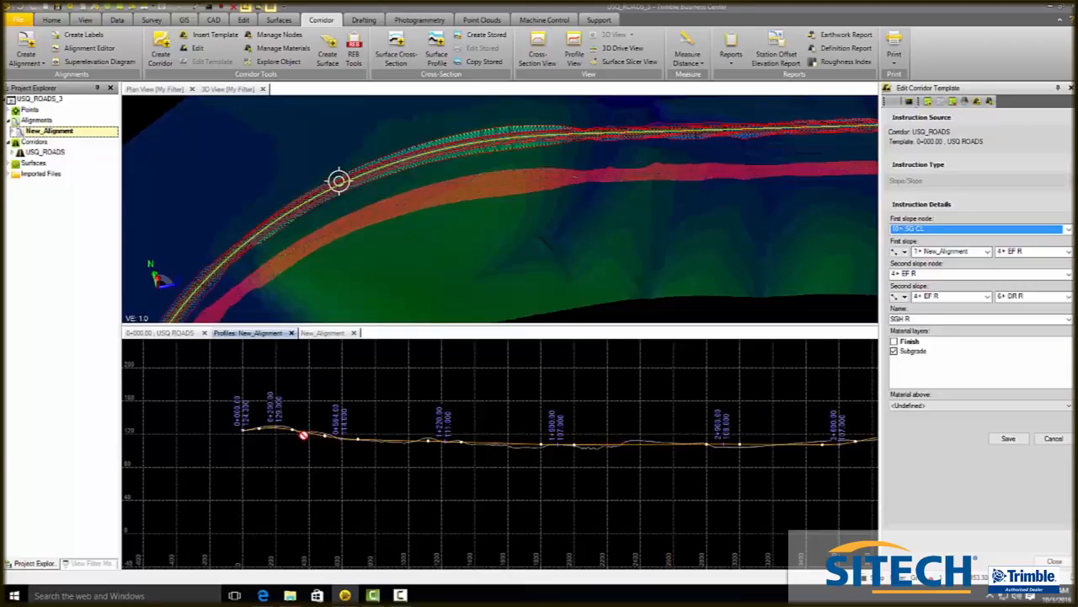
- Edit the vertical PI elevations to 124.300, 129.300, 114.300, 111.300, 107.500, 106.300, 109.000, 128.300 and 129.700
left_click(320, 333)
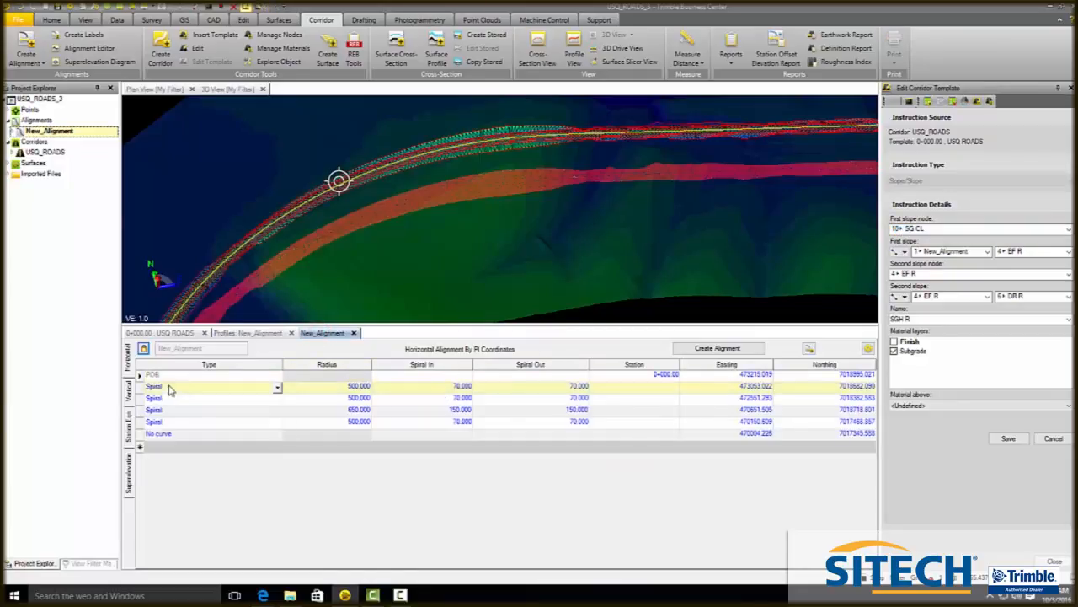
left_click(128, 391)
left_click(352, 375)
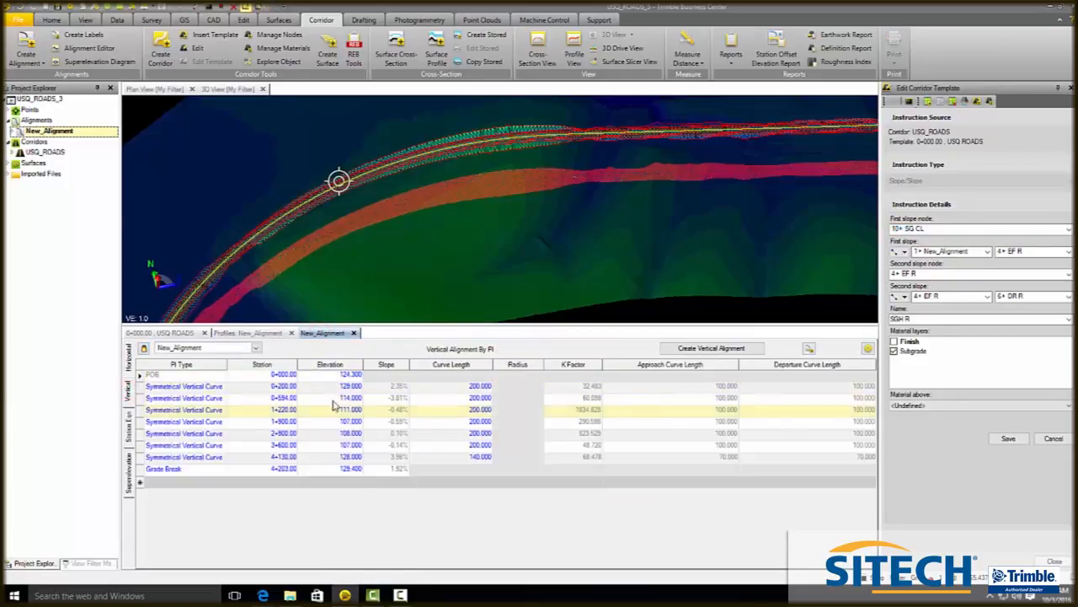
left_click(352, 375)
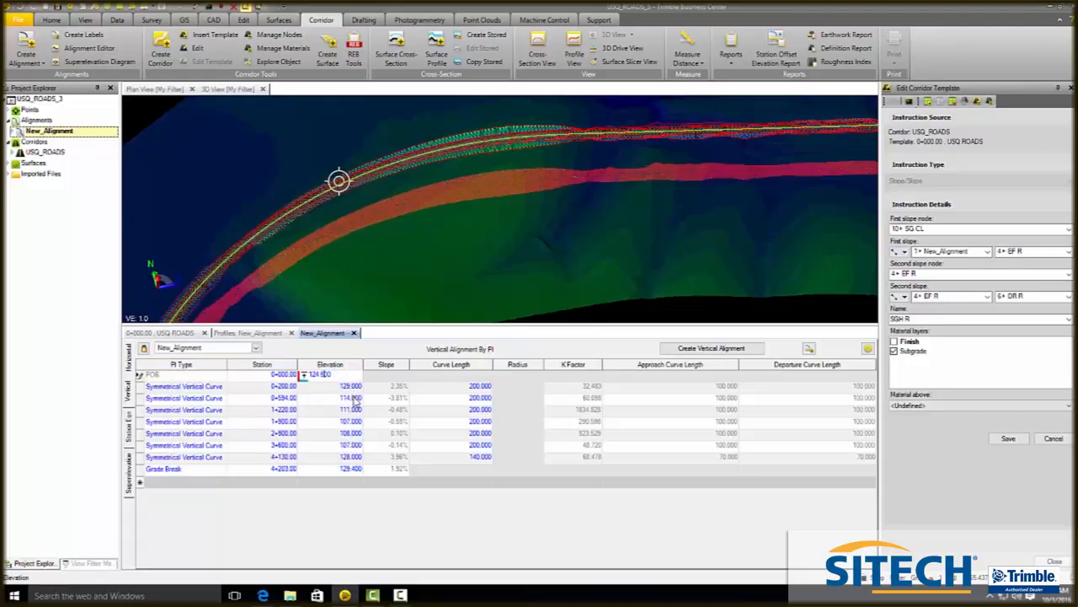
left_click(334, 387)
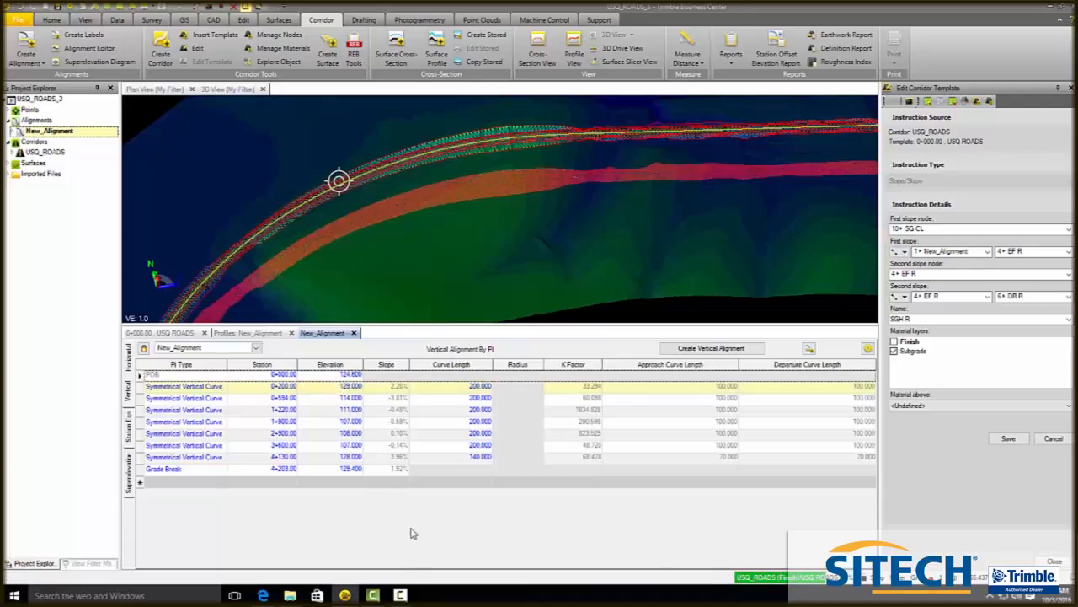
left_click(400, 596)
left_click(623, 536)
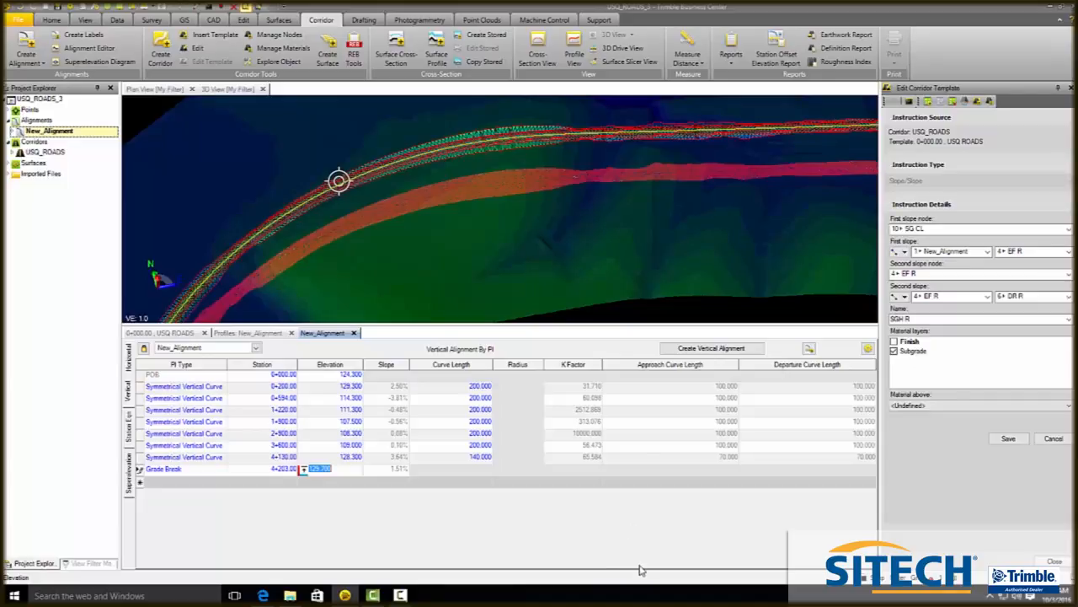
- Generate the earthwork report again for the revised vertical alignment
left_click(730, 44)
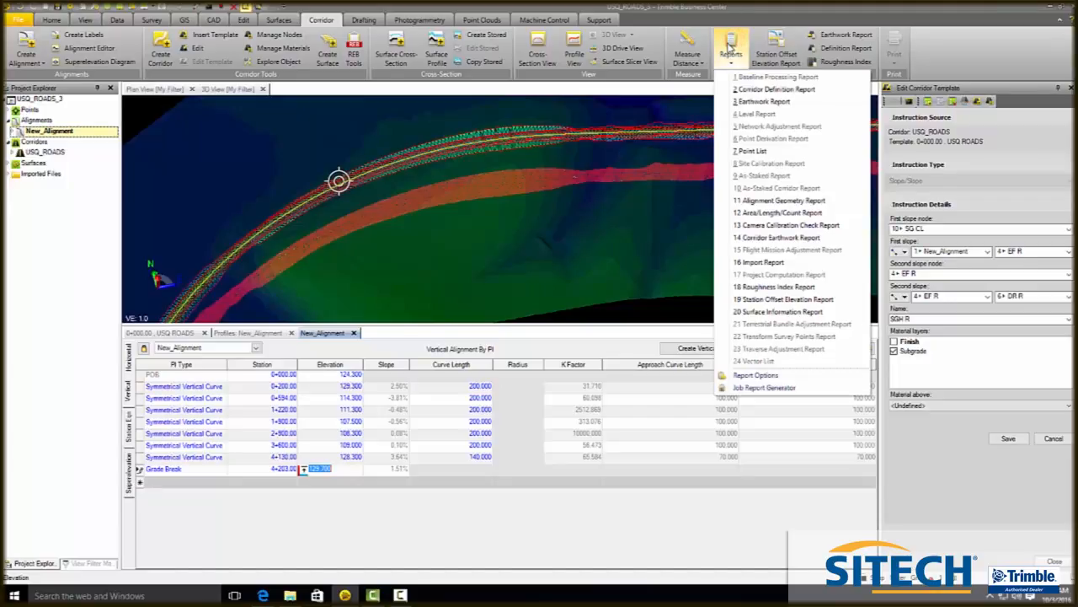
left_click(765, 102)
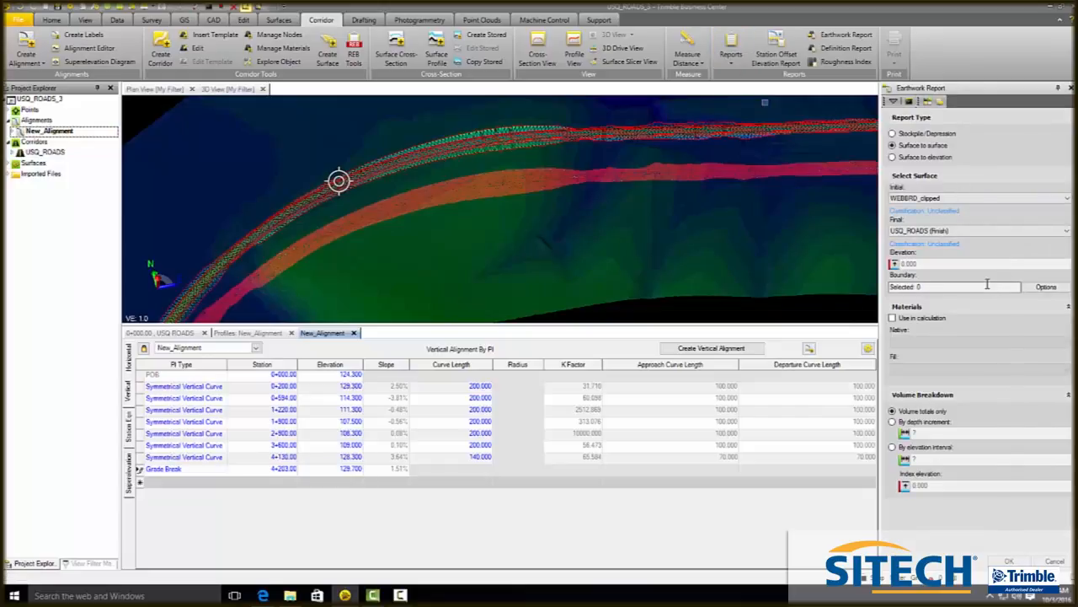
left_click(1010, 559)
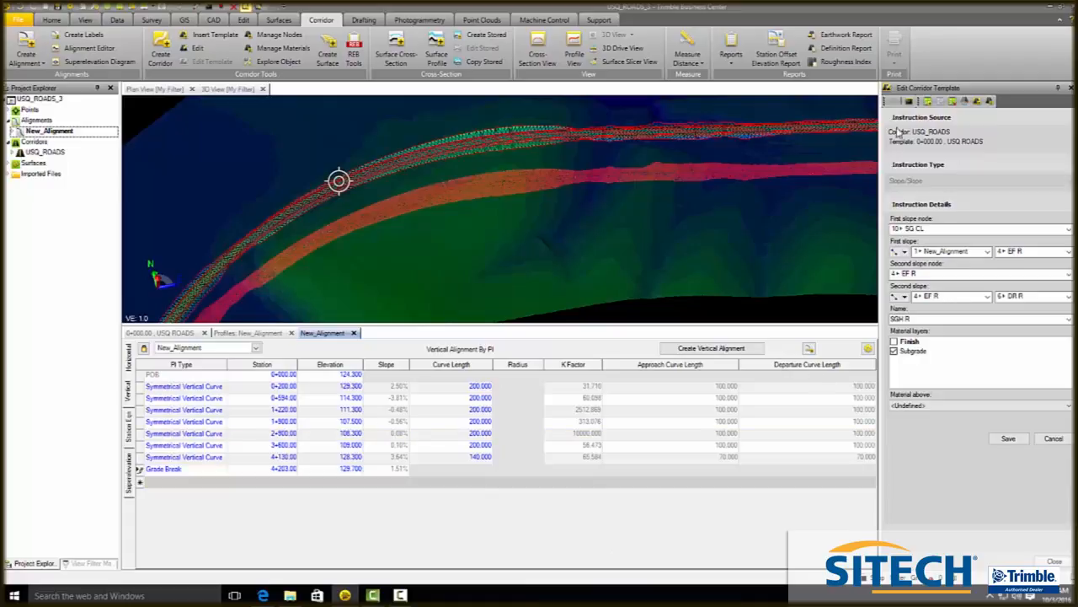
left_click(263, 595)
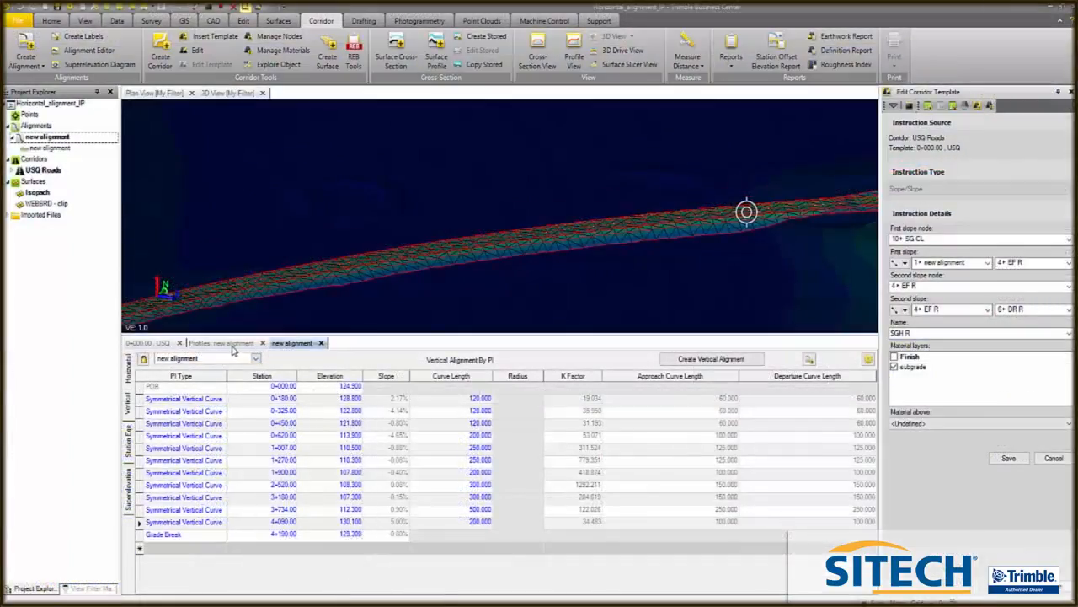
- Examine the new alignment's design profile against the ground line in the profile view
left_click(140, 357)
scroll(640, 404, "up", 5)
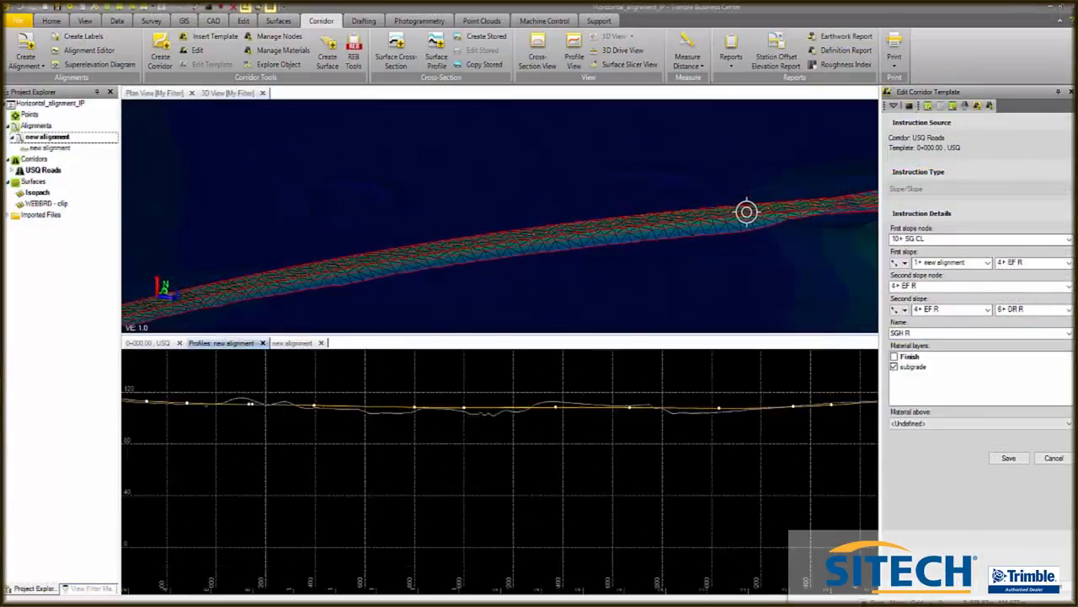
scroll(283, 436, "down", 3)
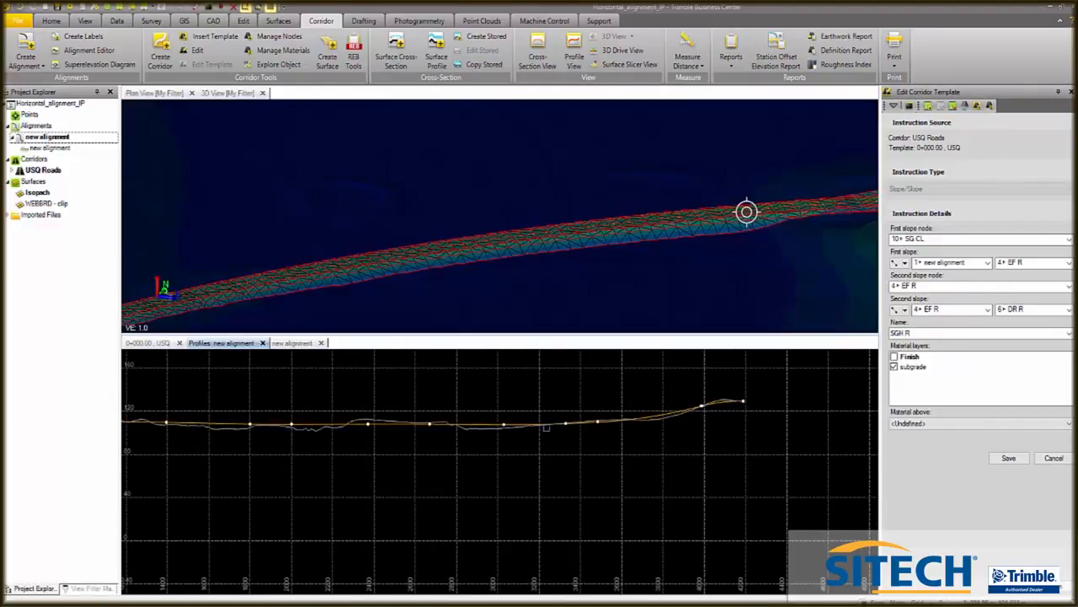
scroll(571, 420, "up", 2)
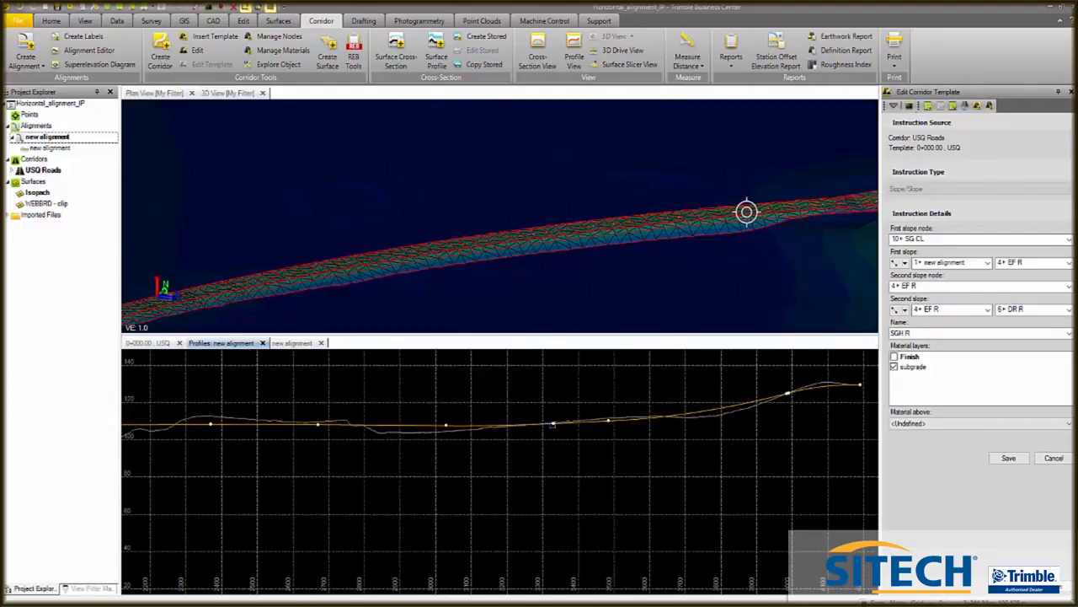
scroll(553, 424, "down", 4)
scroll(598, 423, "up", 1)
scroll(689, 406, "down", 4)
scroll(693, 404, "up", 4)
scroll(693, 419, "up", 4)
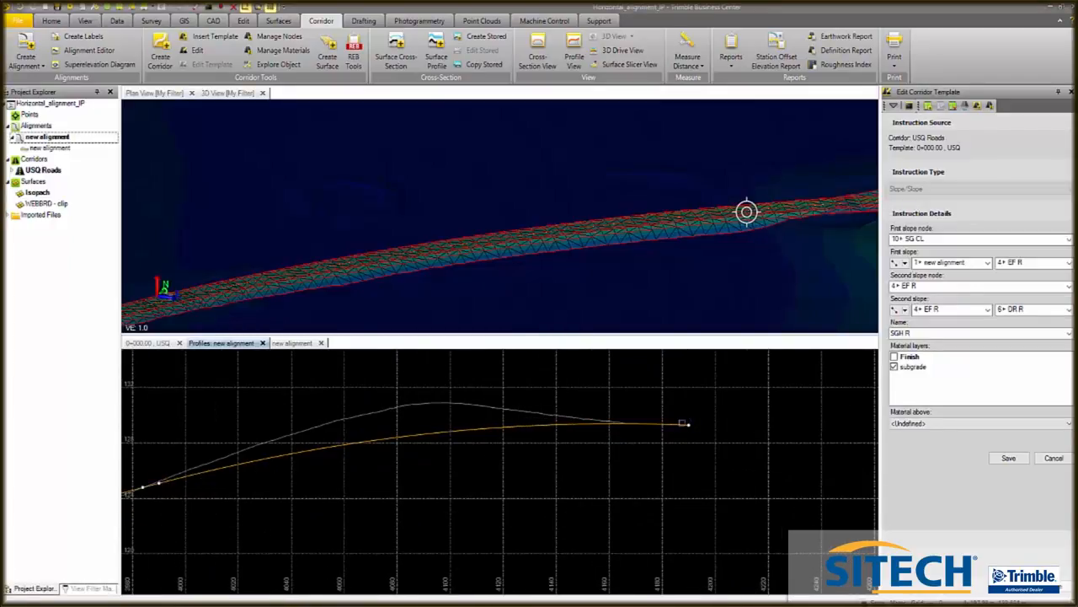
scroll(656, 423, "down", 6)
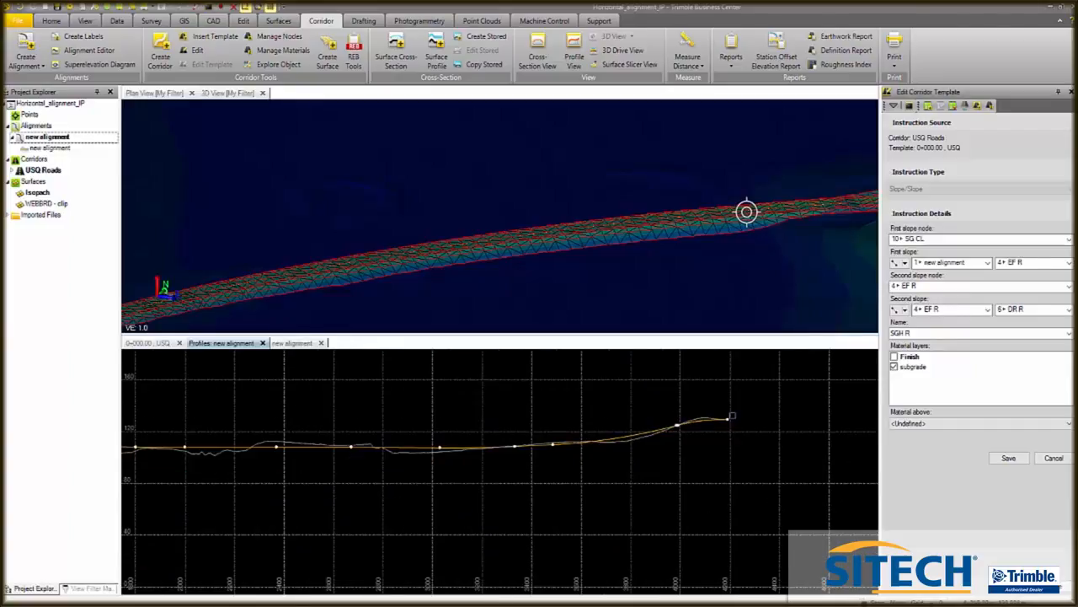
scroll(229, 417, "up", 5)
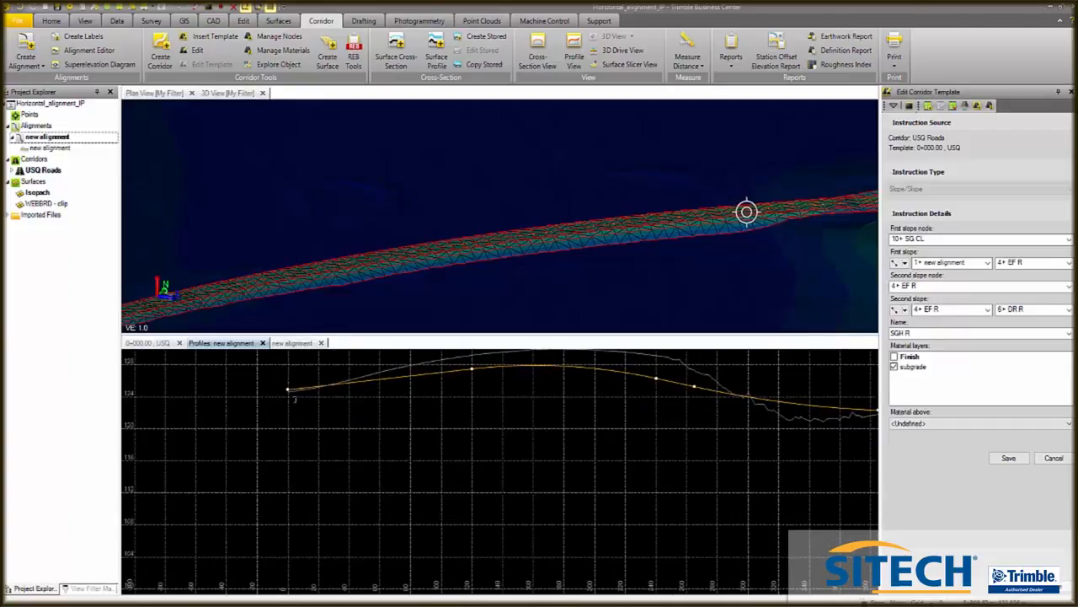
scroll(230, 417, "down", 3)
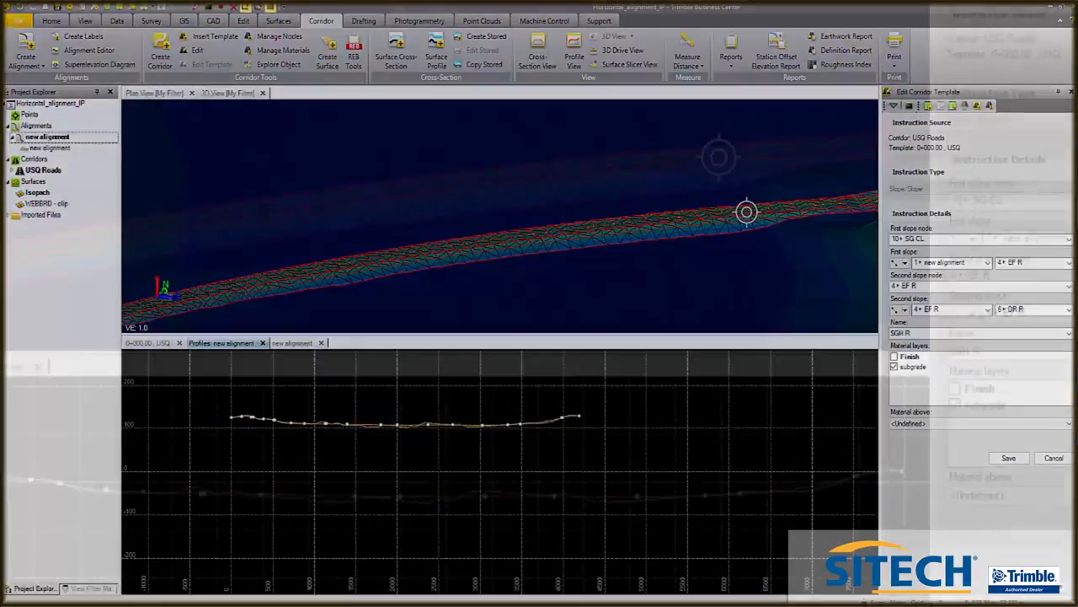